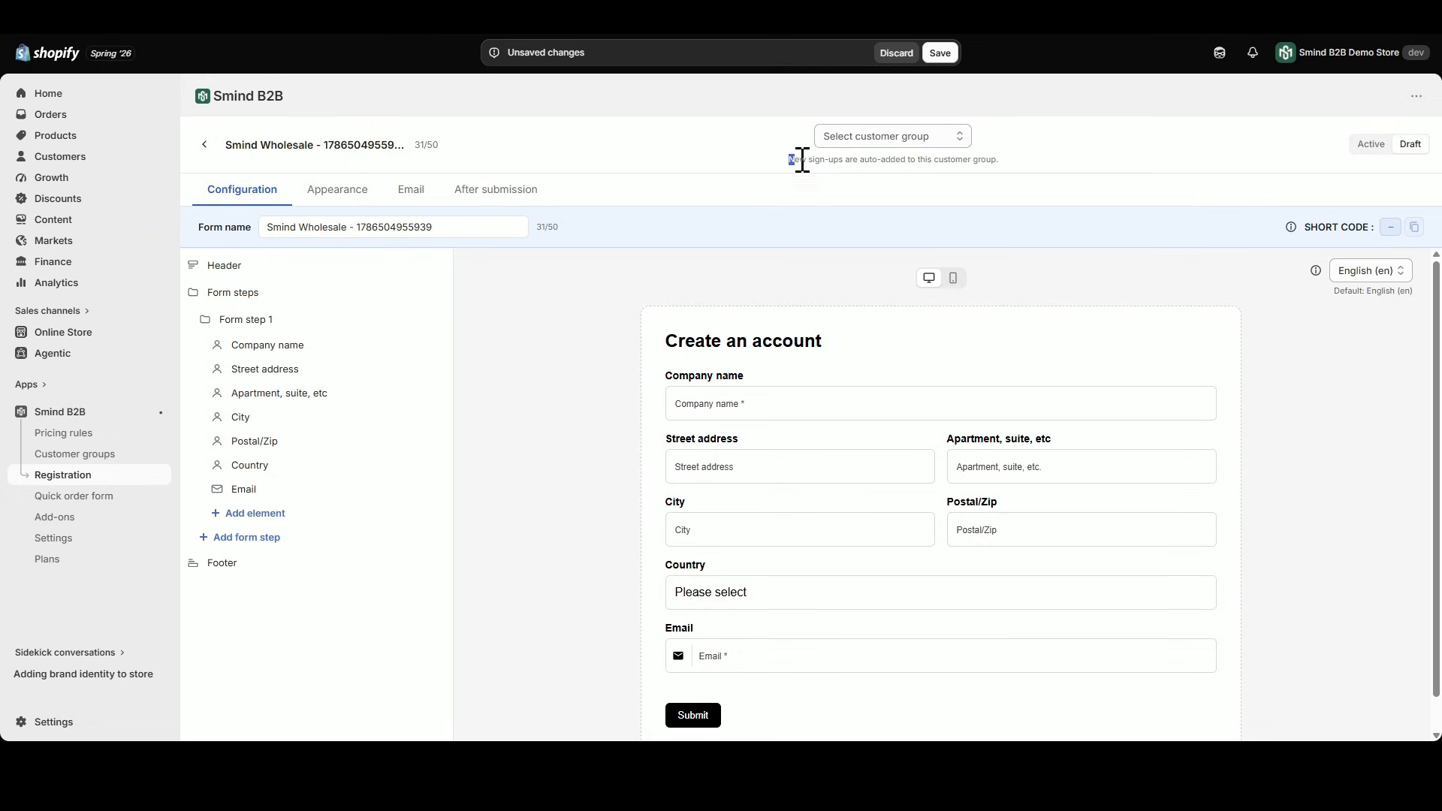
- Assign new sign-ups from the registration form to the All B2B Buyer customer group
{"action": "left_click_drag", "start_coordinate": [792, 160], "coordinate": [1027, 167]}
{"action": "left_click", "coordinate": [923, 137]}
{"action": "left_click", "coordinate": [911, 171]}
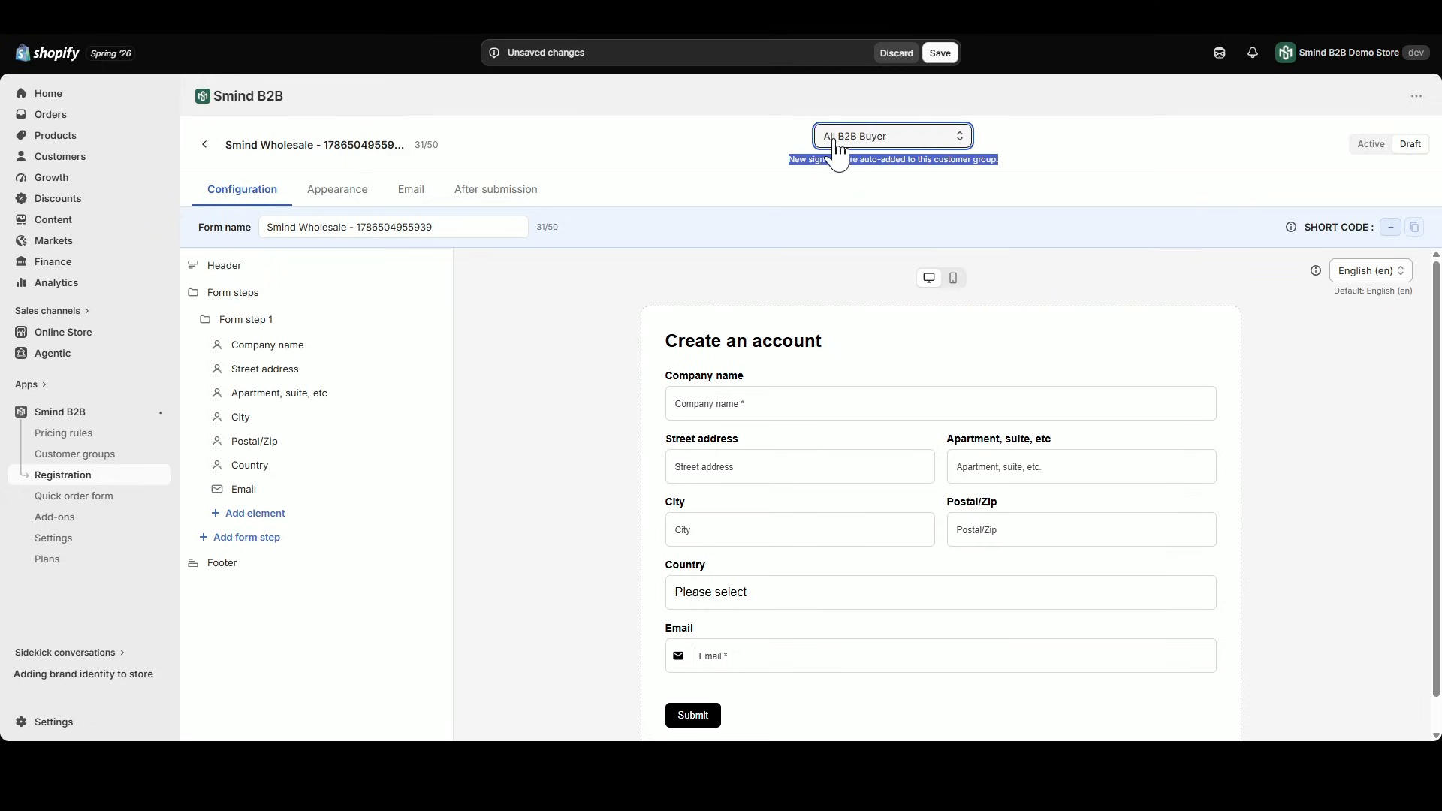
{"action": "left_click", "coordinate": [948, 180]}
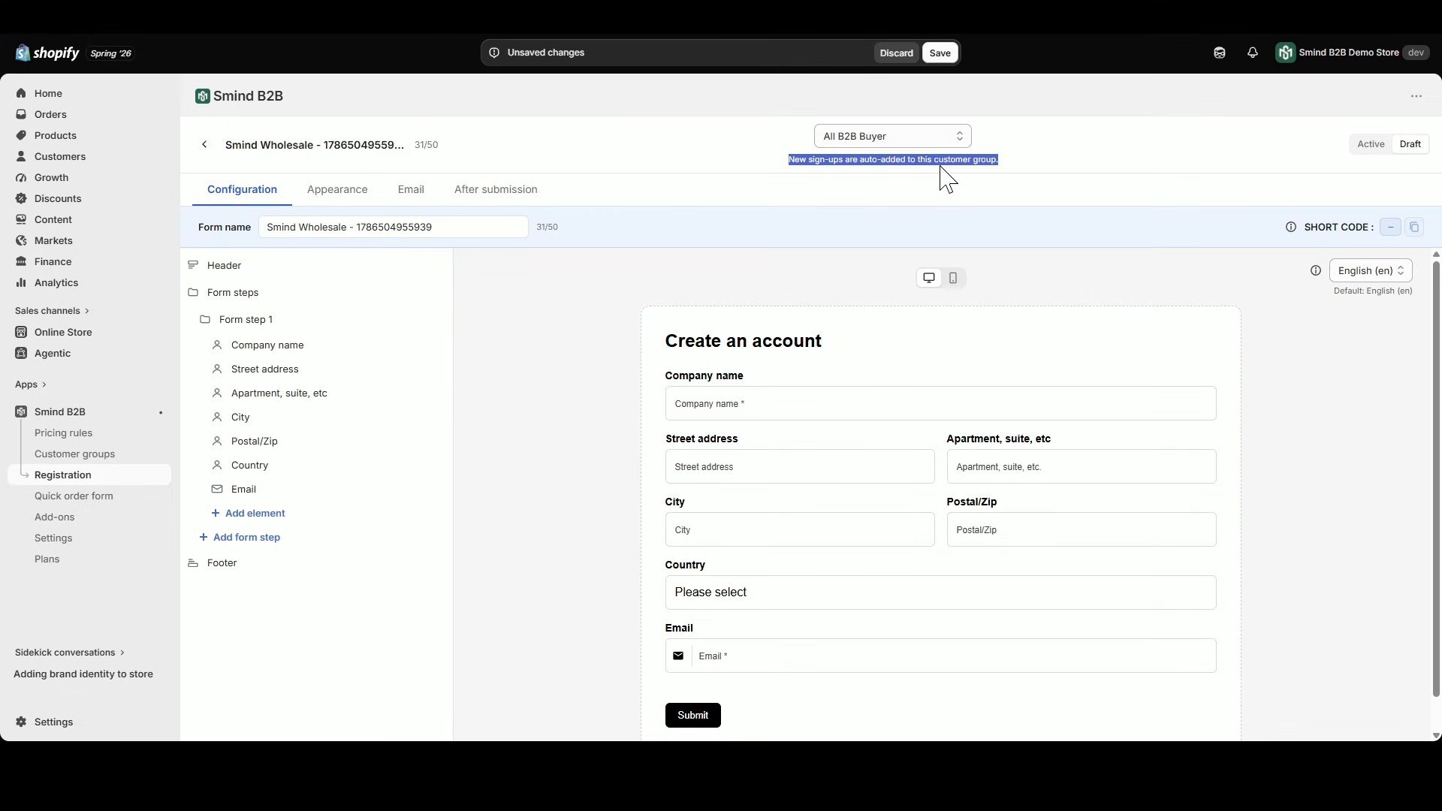
- Rename the registration form as All B2B Buyer
{"action": "left_click_drag", "start_coordinate": [439, 235], "coordinate": [266, 227]}
{"action": "type", "text": "A"}
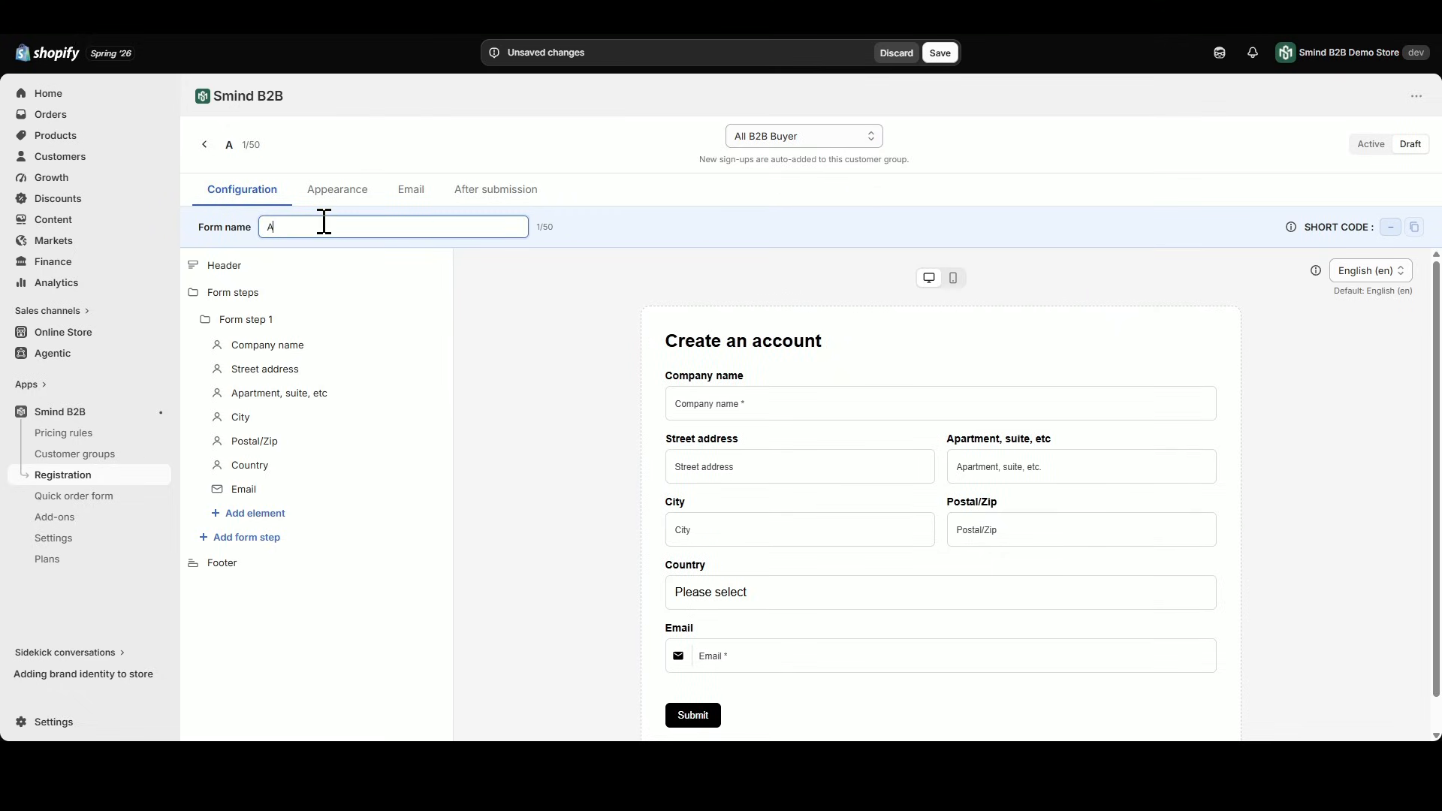
{"action": "type", "text": "ll B2B B"}
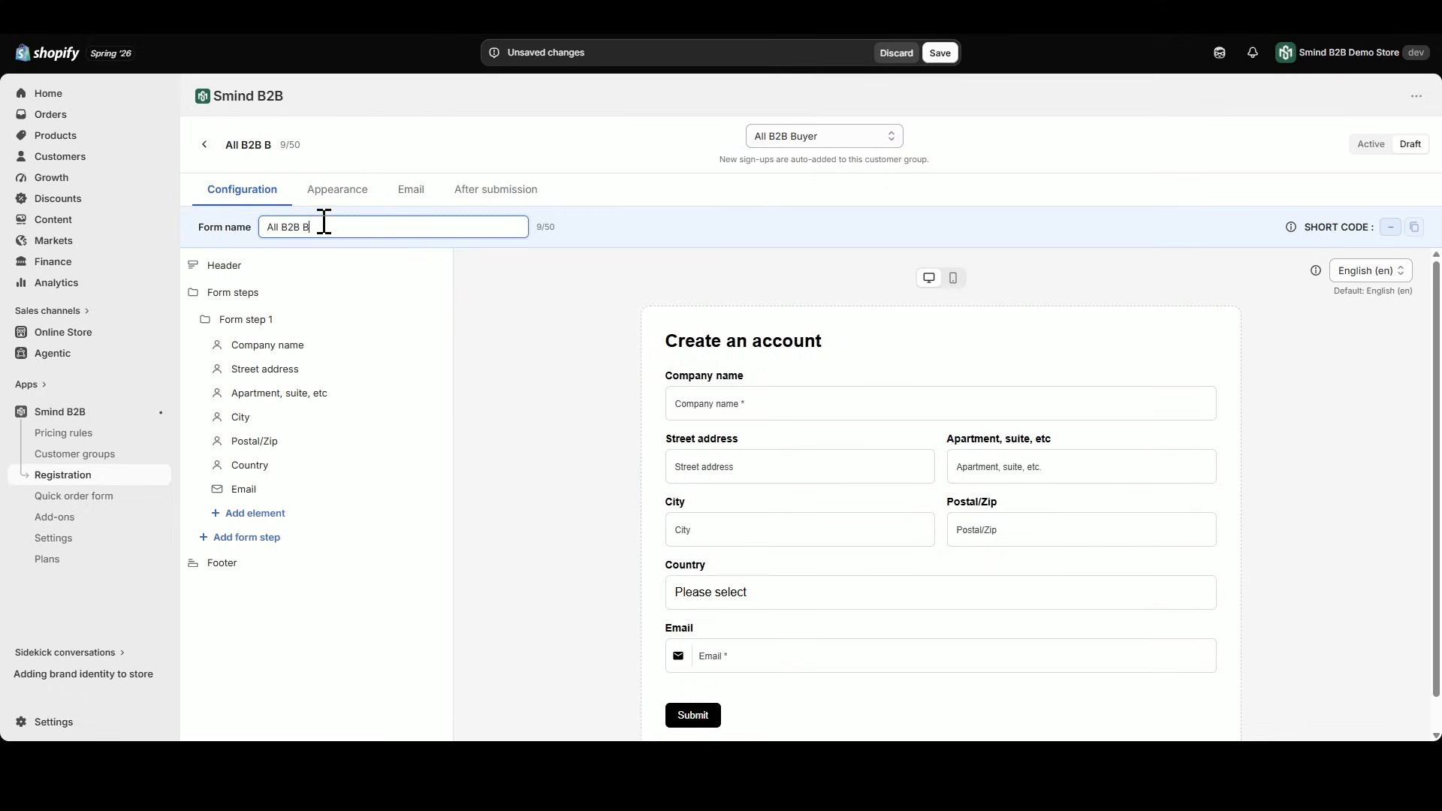
{"action": "type", "text": "uyer"}
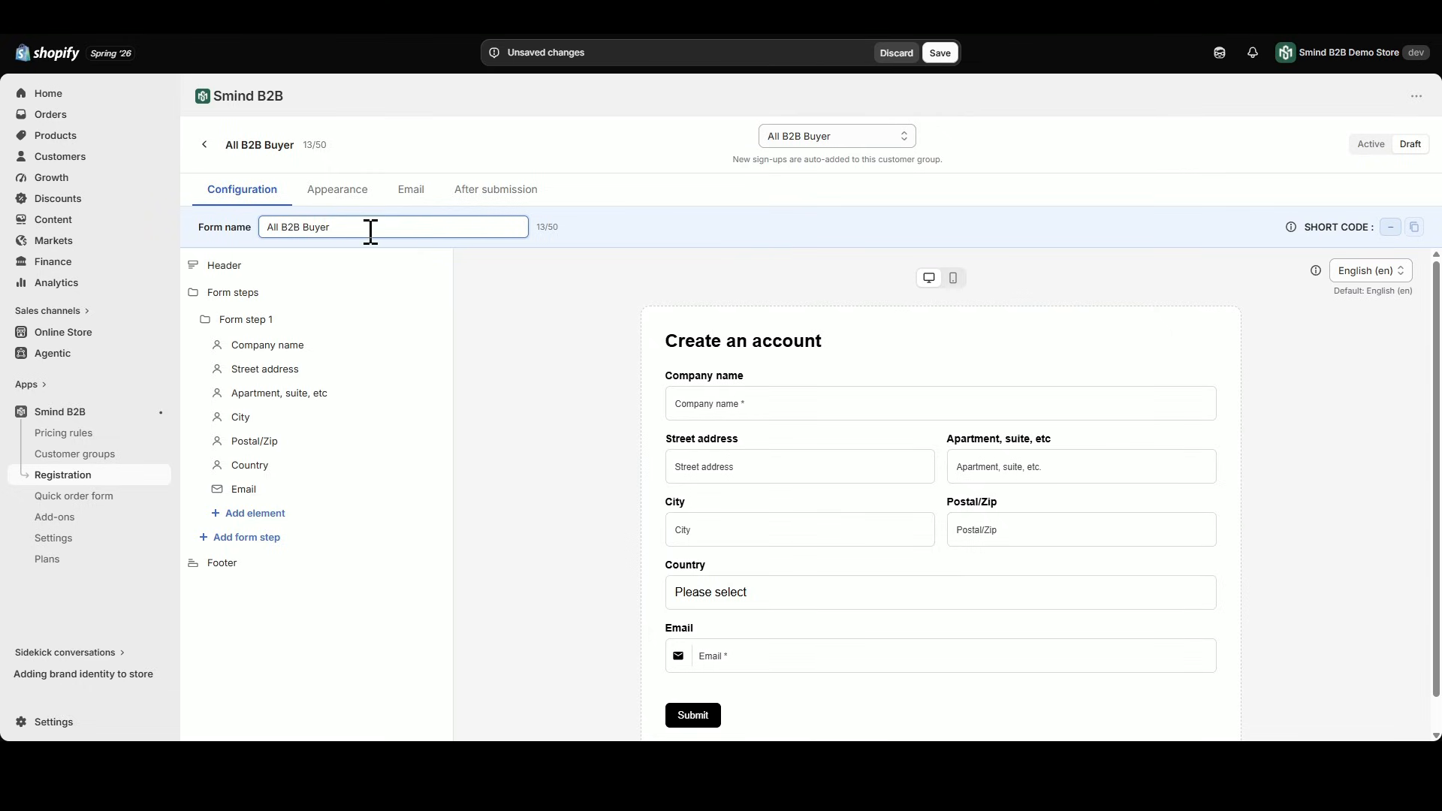
{"action": "left_click", "coordinate": [525, 323]}
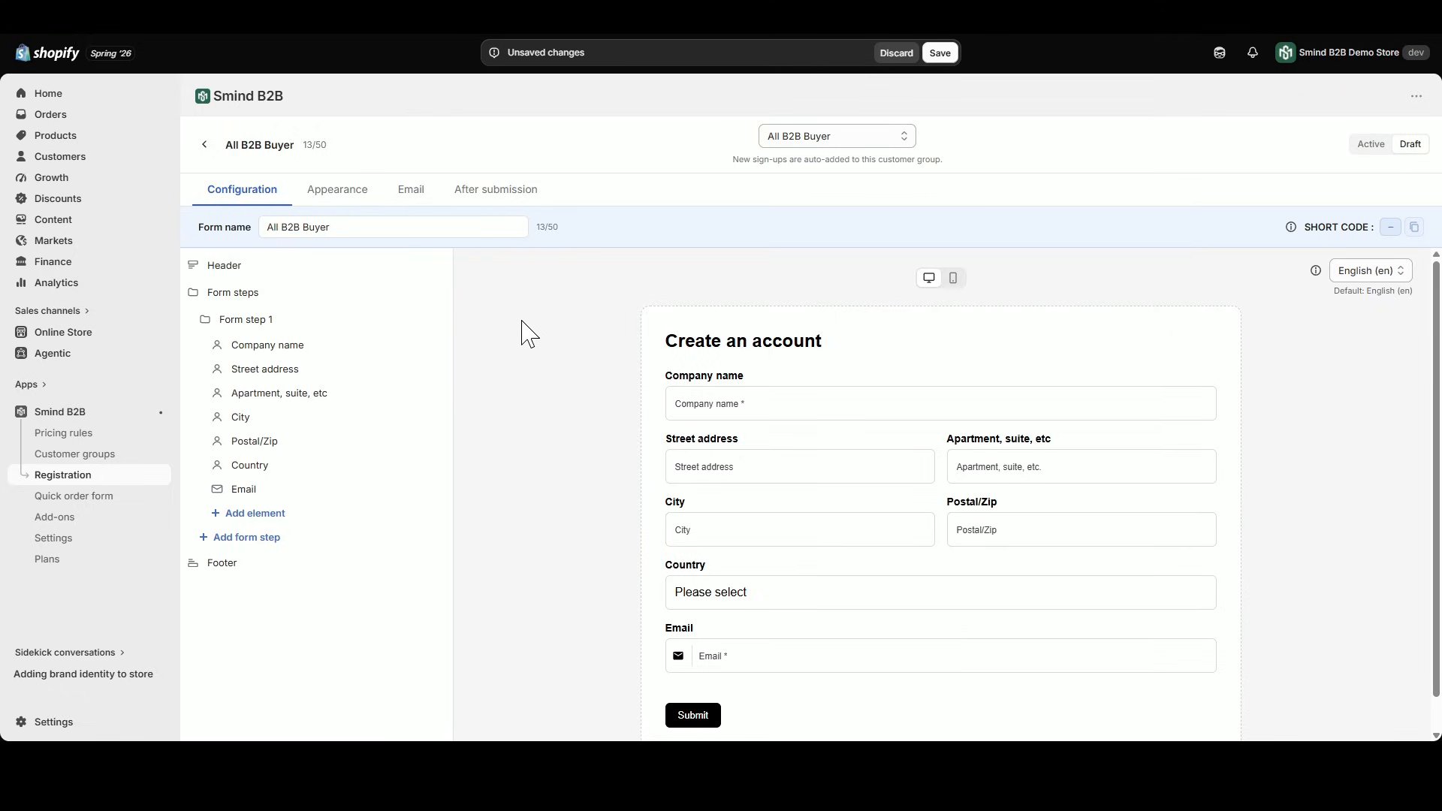
{"action": "left_click_drag", "start_coordinate": [368, 224], "coordinate": [246, 225]}
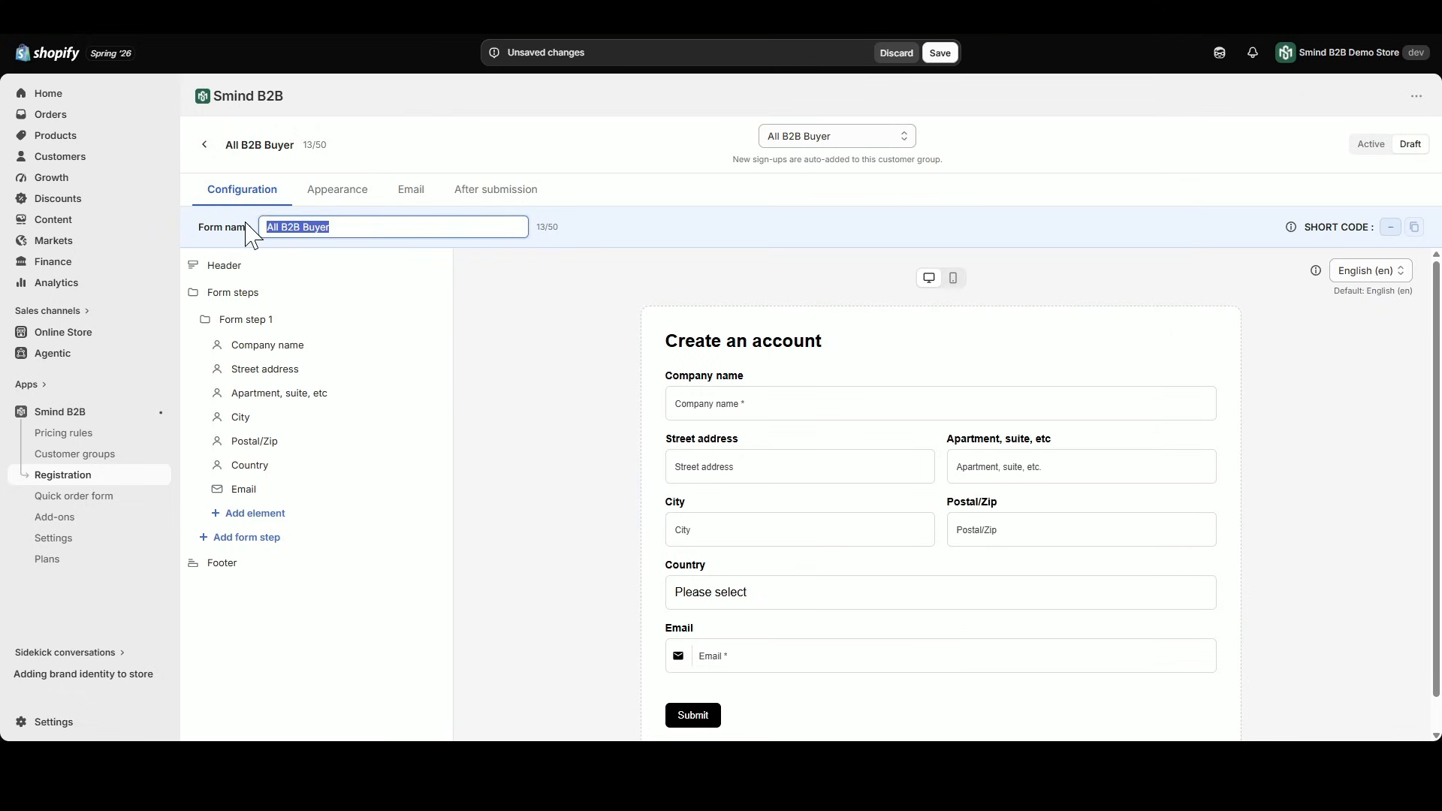
{"action": "left_click", "coordinate": [531, 308]}
- Change the form header's name to "Apply for Wholesale Access"
{"action": "left_click", "coordinate": [268, 266]}
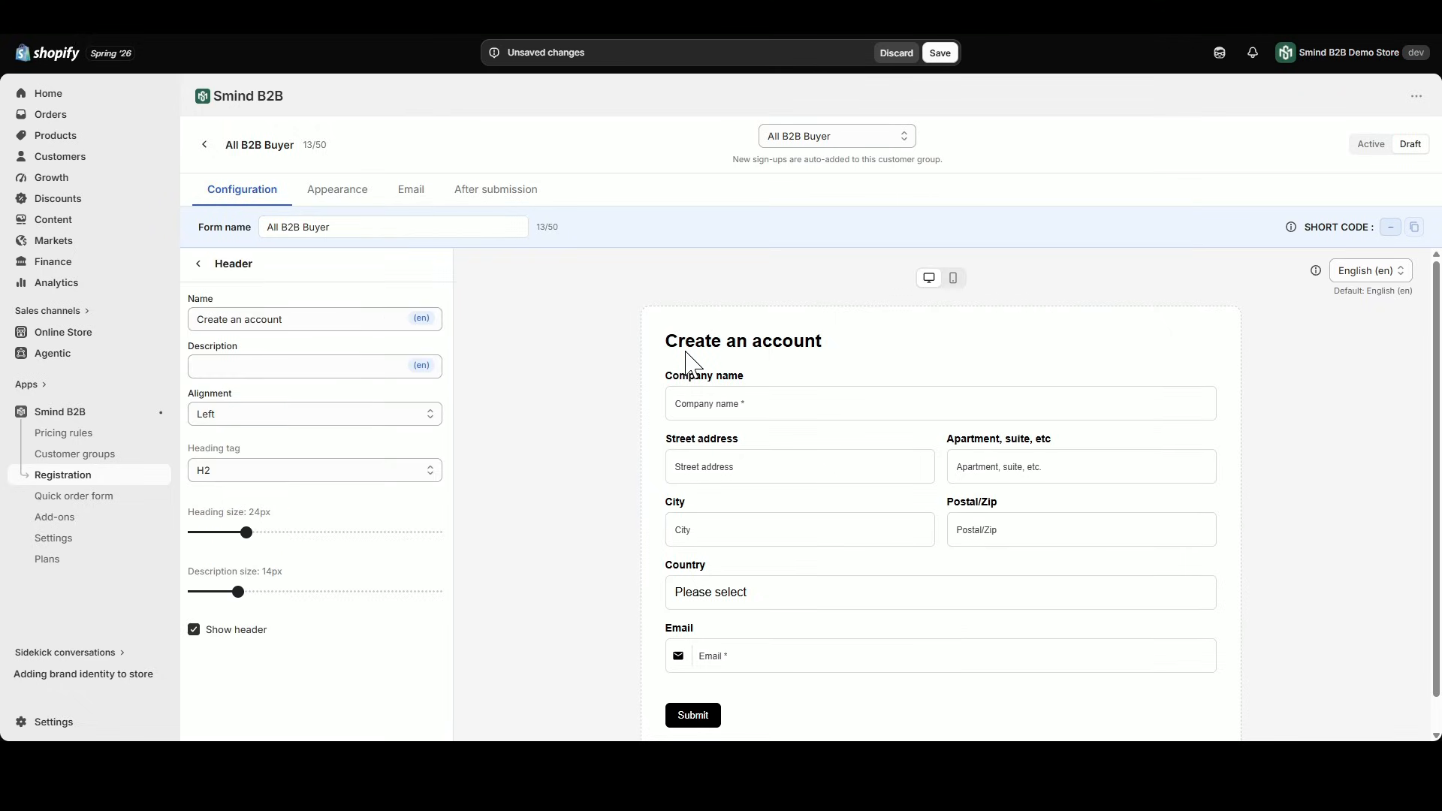
{"action": "left_click_drag", "start_coordinate": [669, 342], "coordinate": [854, 348]}
{"action": "left_click_drag", "start_coordinate": [316, 323], "coordinate": [160, 325]}
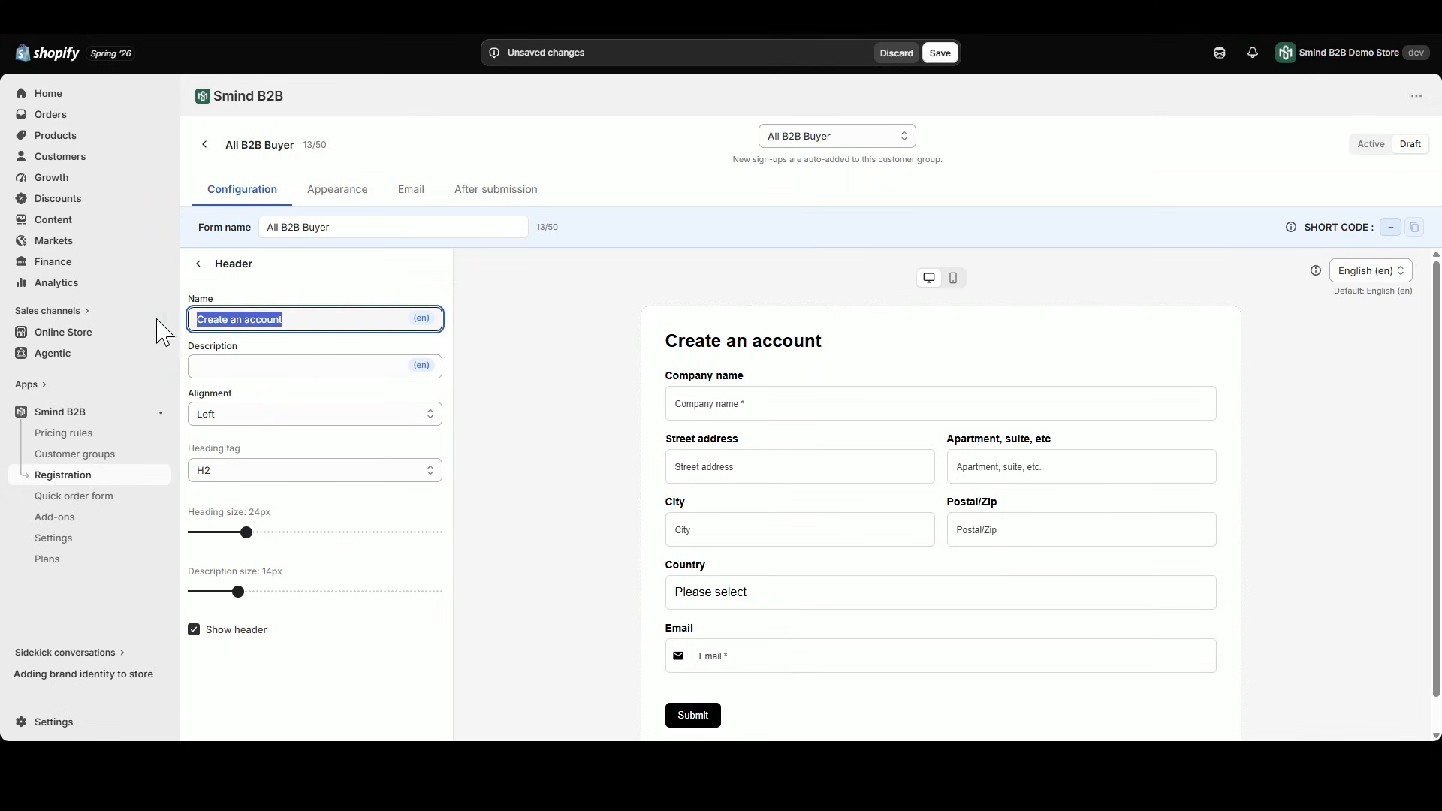
{"action": "type", "text": "Acc"}
{"action": "key", "text": "BackSpace"}
{"action": "key", "text": "BackSpace"}
{"action": "type", "text": "pply t"}
{"action": "key", "text": "BackSpace"}
{"action": "type", "text": "for Wholesale Access"}
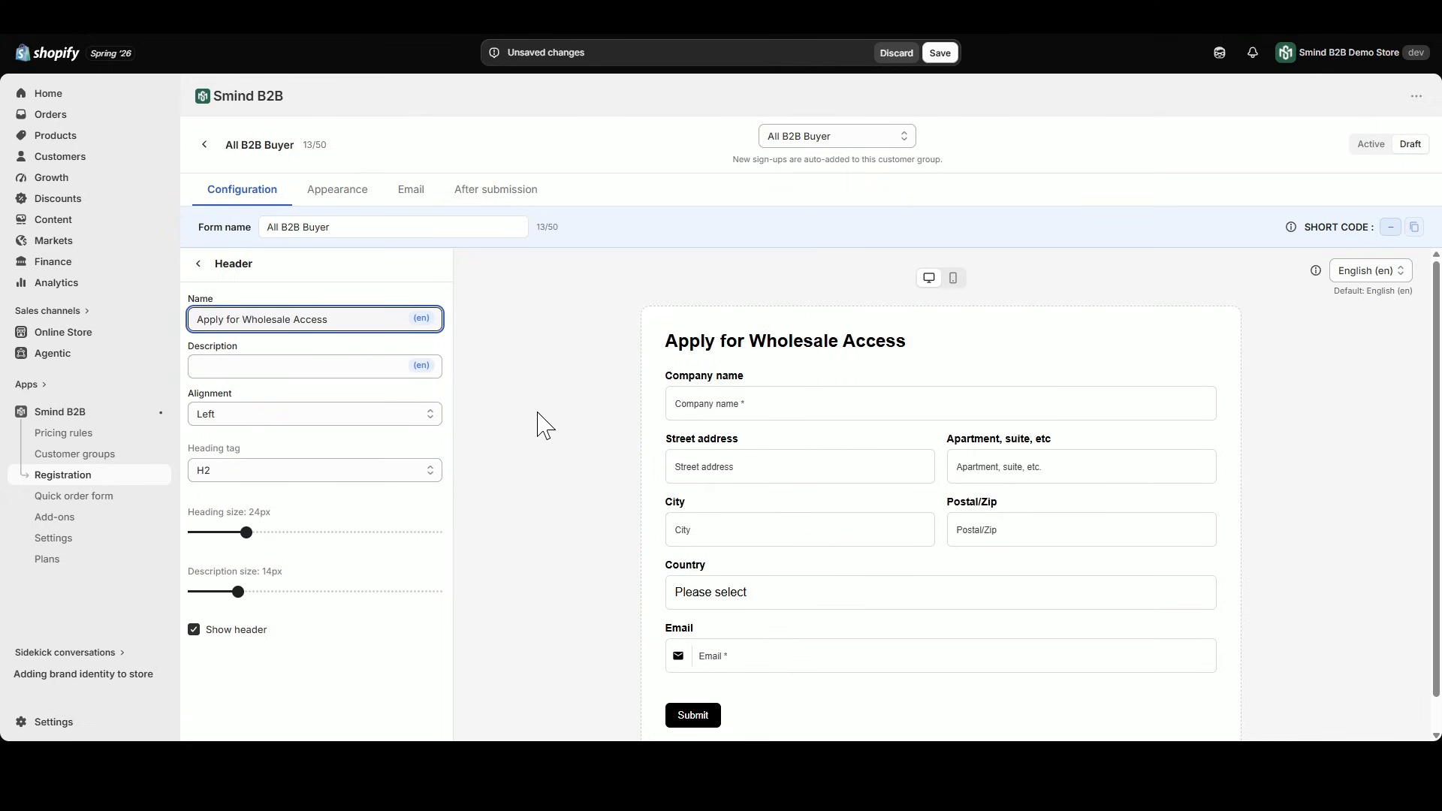
{"action": "left_click", "coordinate": [473, 434]}
- Set the form header's alignment to Center
{"action": "left_click", "coordinate": [414, 419]}
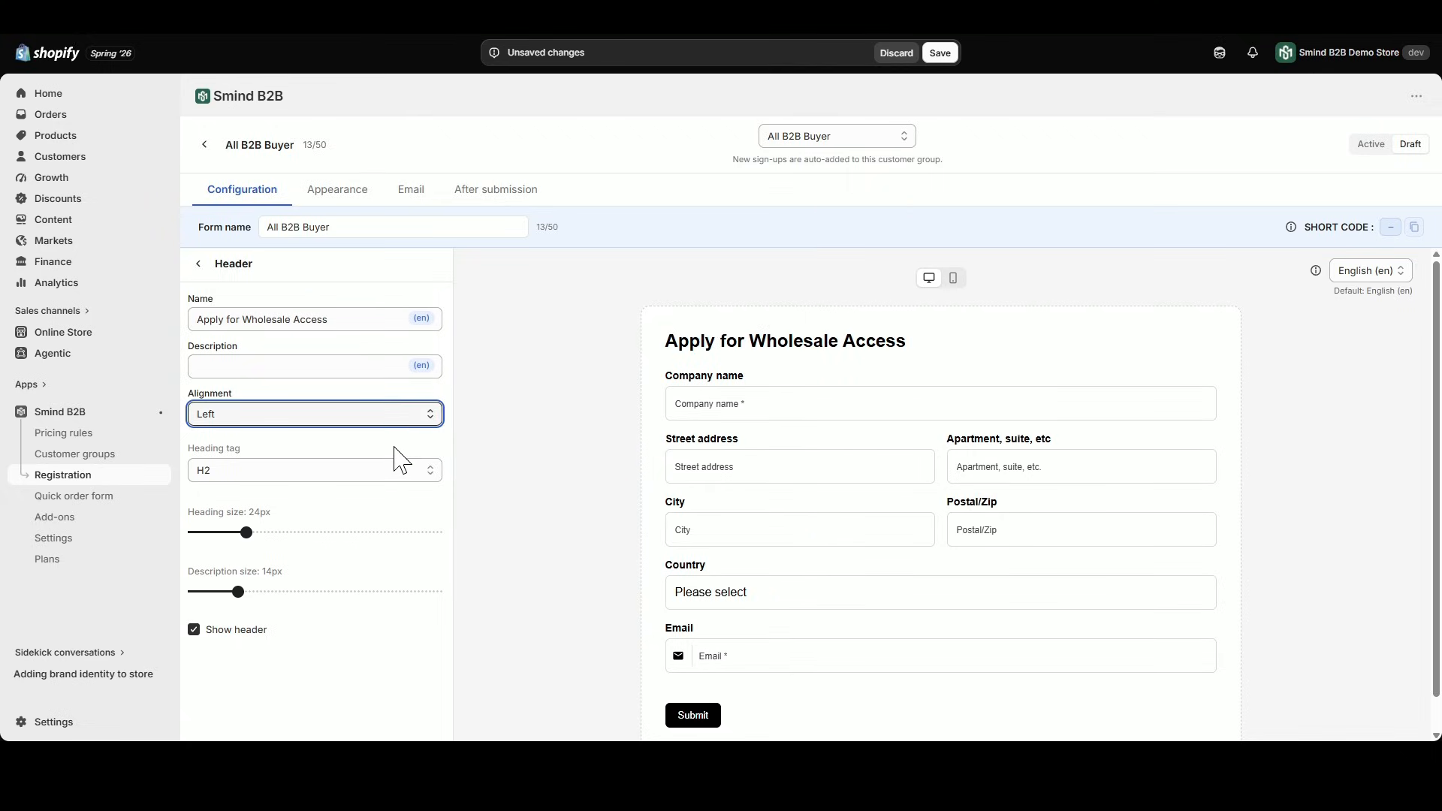
{"action": "left_click", "coordinate": [396, 451]}
{"action": "left_click_drag", "start_coordinate": [849, 341], "coordinate": [995, 345]}
{"action": "left_click", "coordinate": [995, 345]}
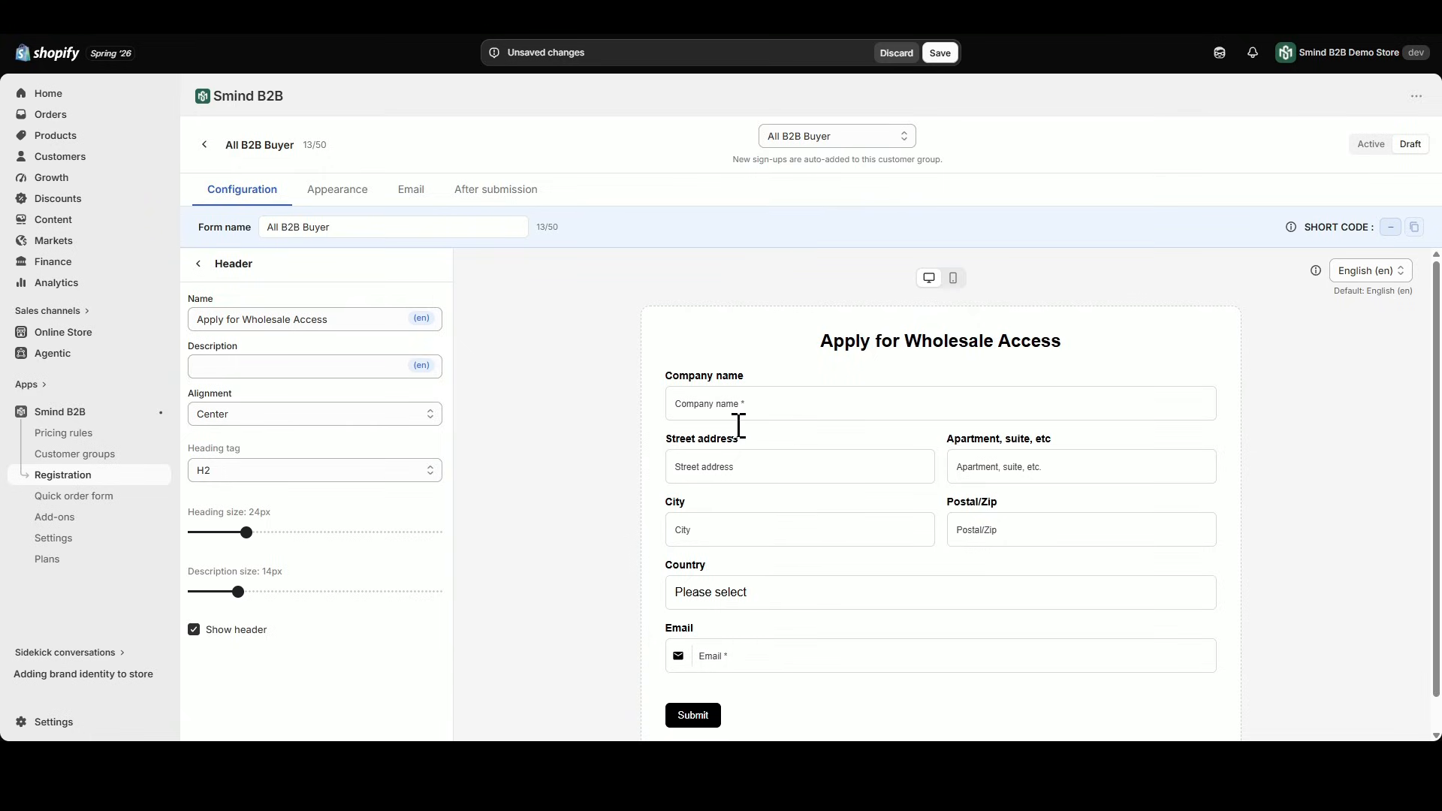
- Try out the heading tag and size controls and switch the form header's visibility off and on
{"action": "left_click", "coordinate": [422, 475]}
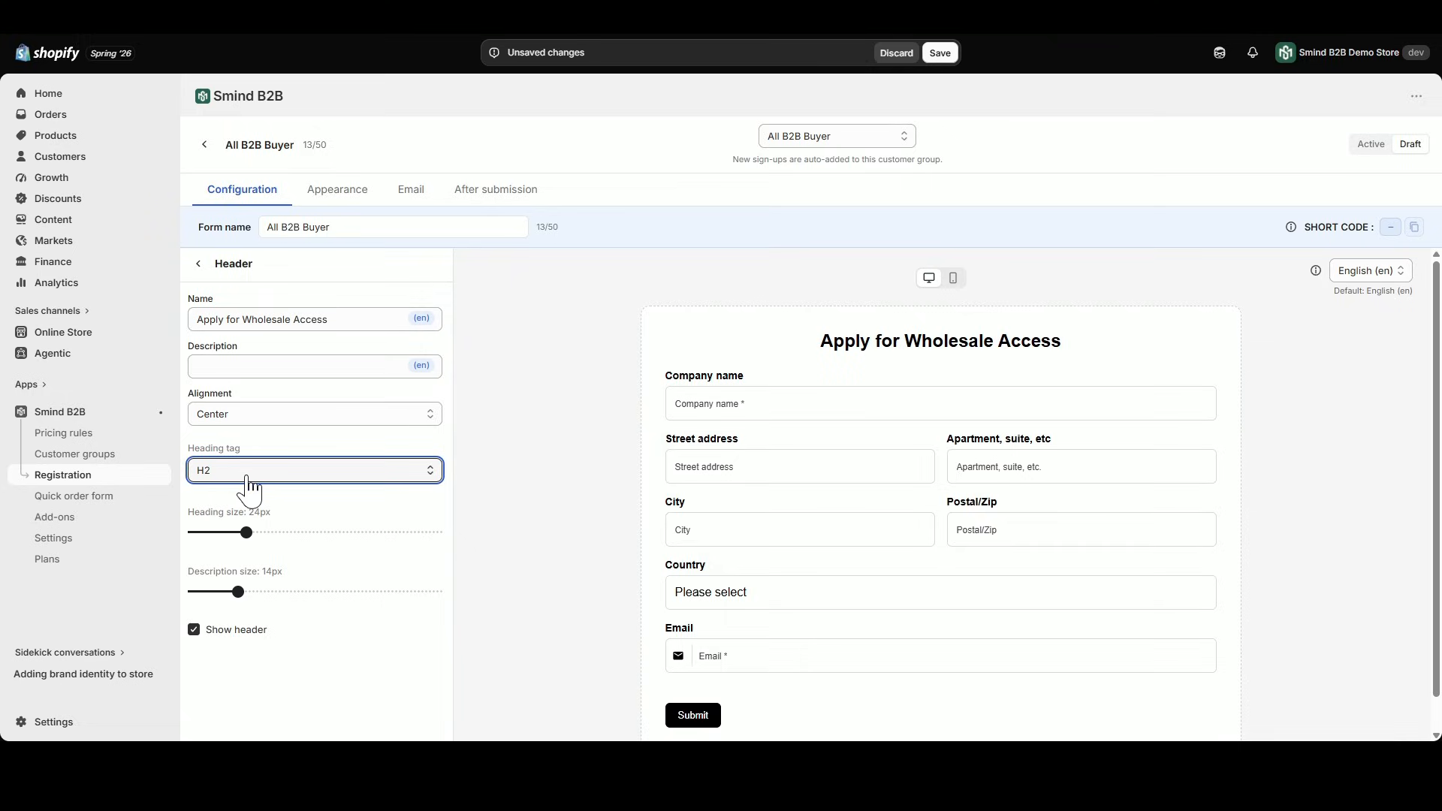
{"action": "mouse_move", "coordinate": [248, 533]}
{"action": "left_mouse_down"}
{"action": "mouse_move", "coordinate": [292, 534]}
{"action": "mouse_move", "coordinate": [247, 534]}
{"action": "left_mouse_up"}
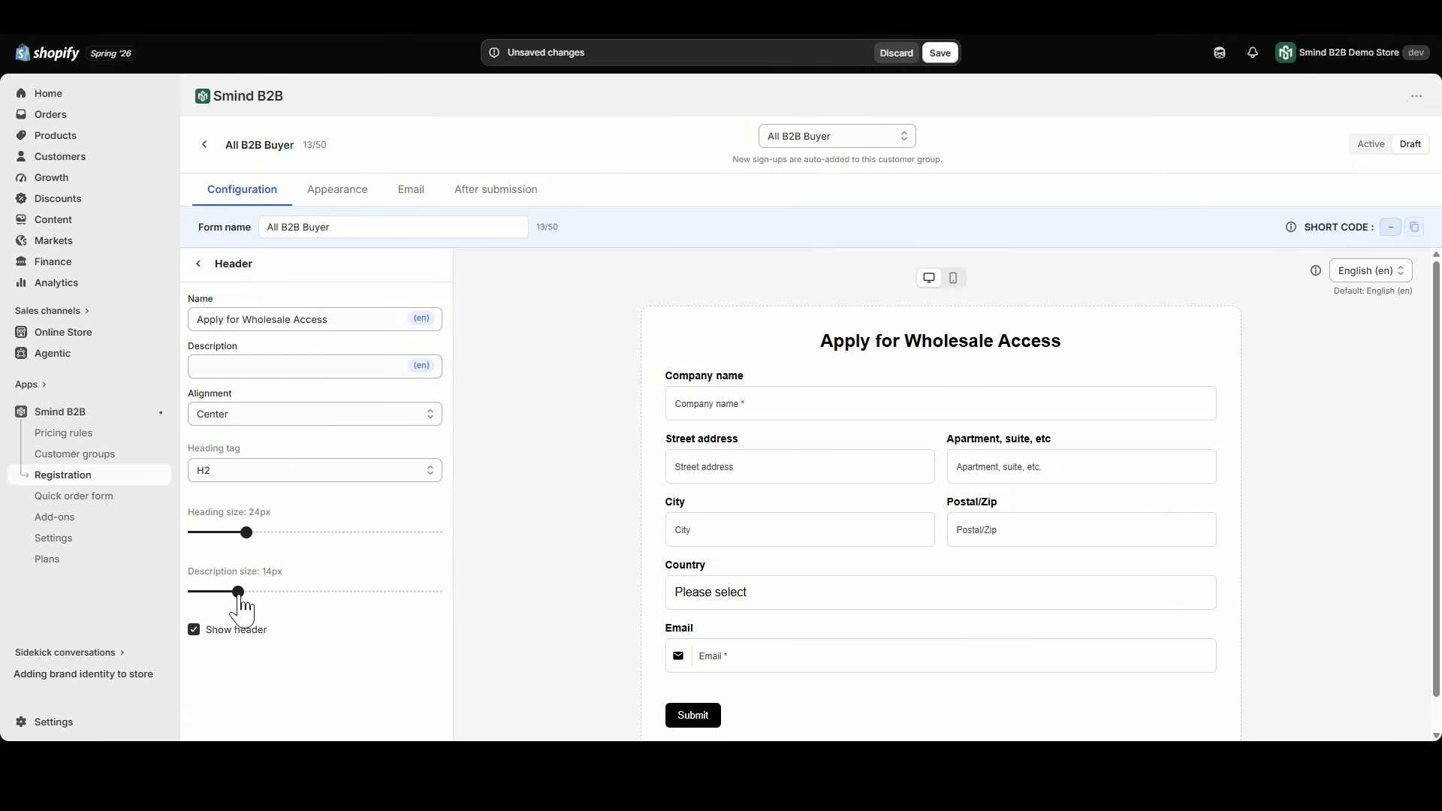
{"action": "left_click", "coordinate": [243, 630]}
{"action": "left_click", "coordinate": [243, 630]}
{"action": "left_click", "coordinate": [244, 630]}
{"action": "left_click", "coordinate": [243, 630]}
- Leave the header settings and give the first form step the internal name "Account & Company"
{"action": "left_click", "coordinate": [197, 266]}
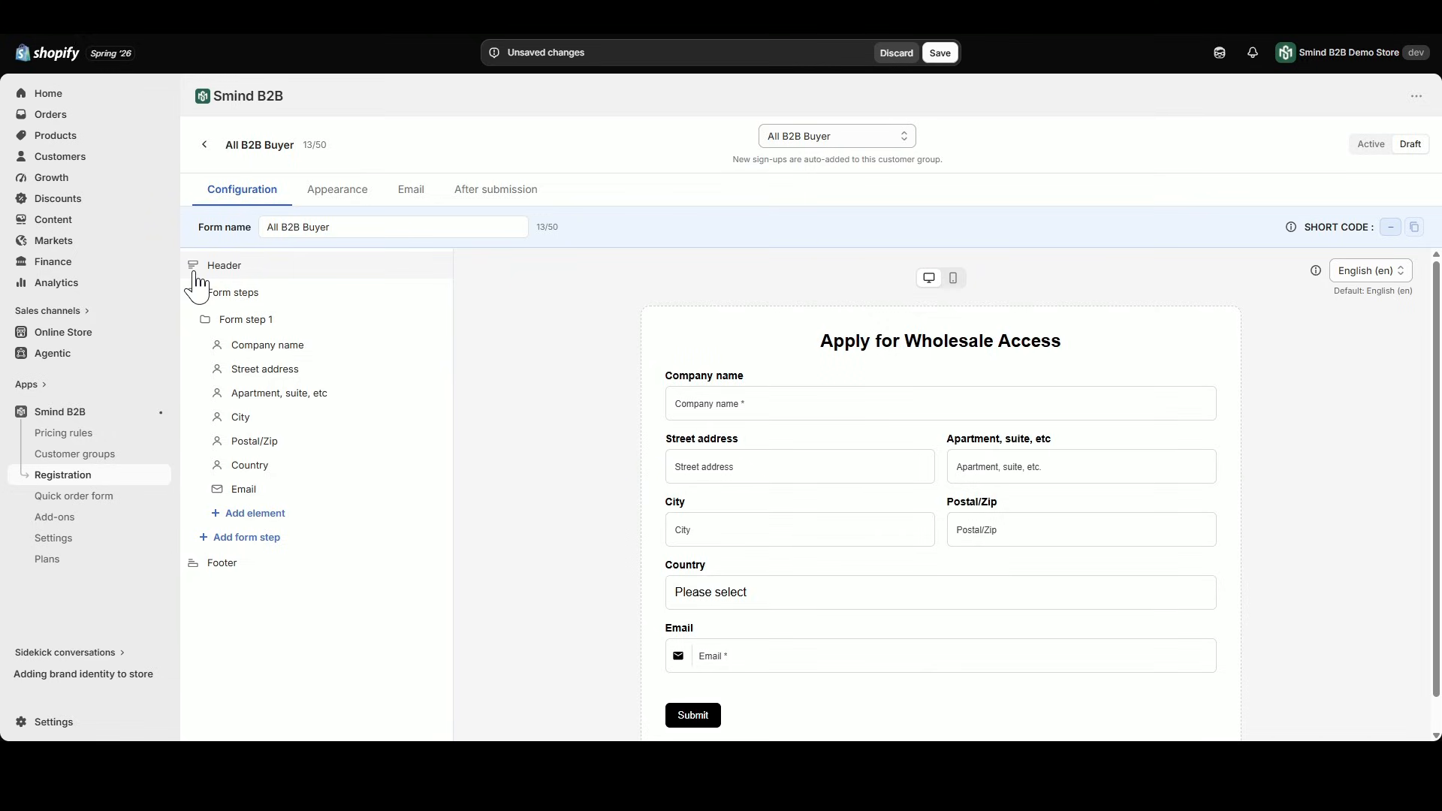
{"action": "left_click", "coordinate": [259, 321]}
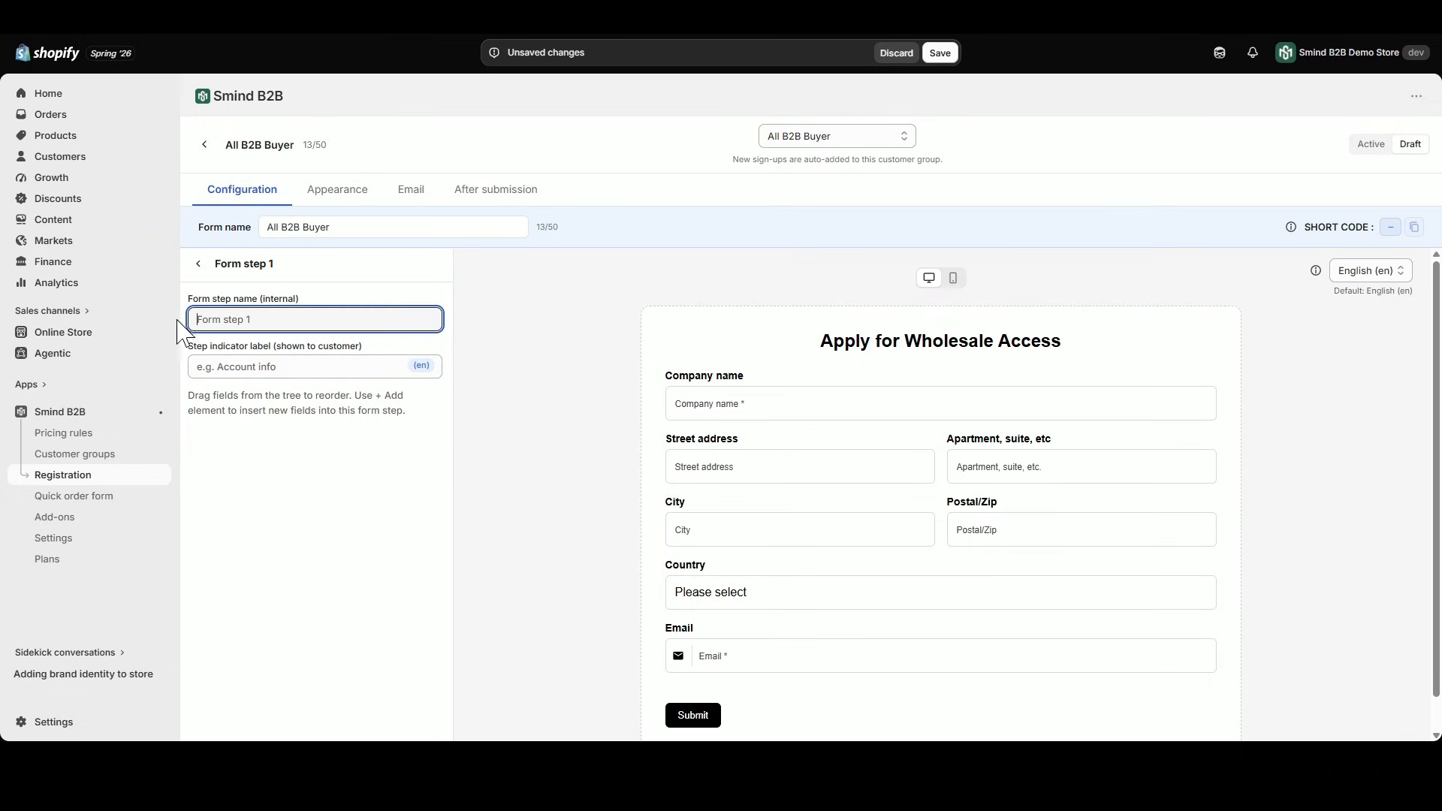
{"action": "type", "text": "Account & Com"}
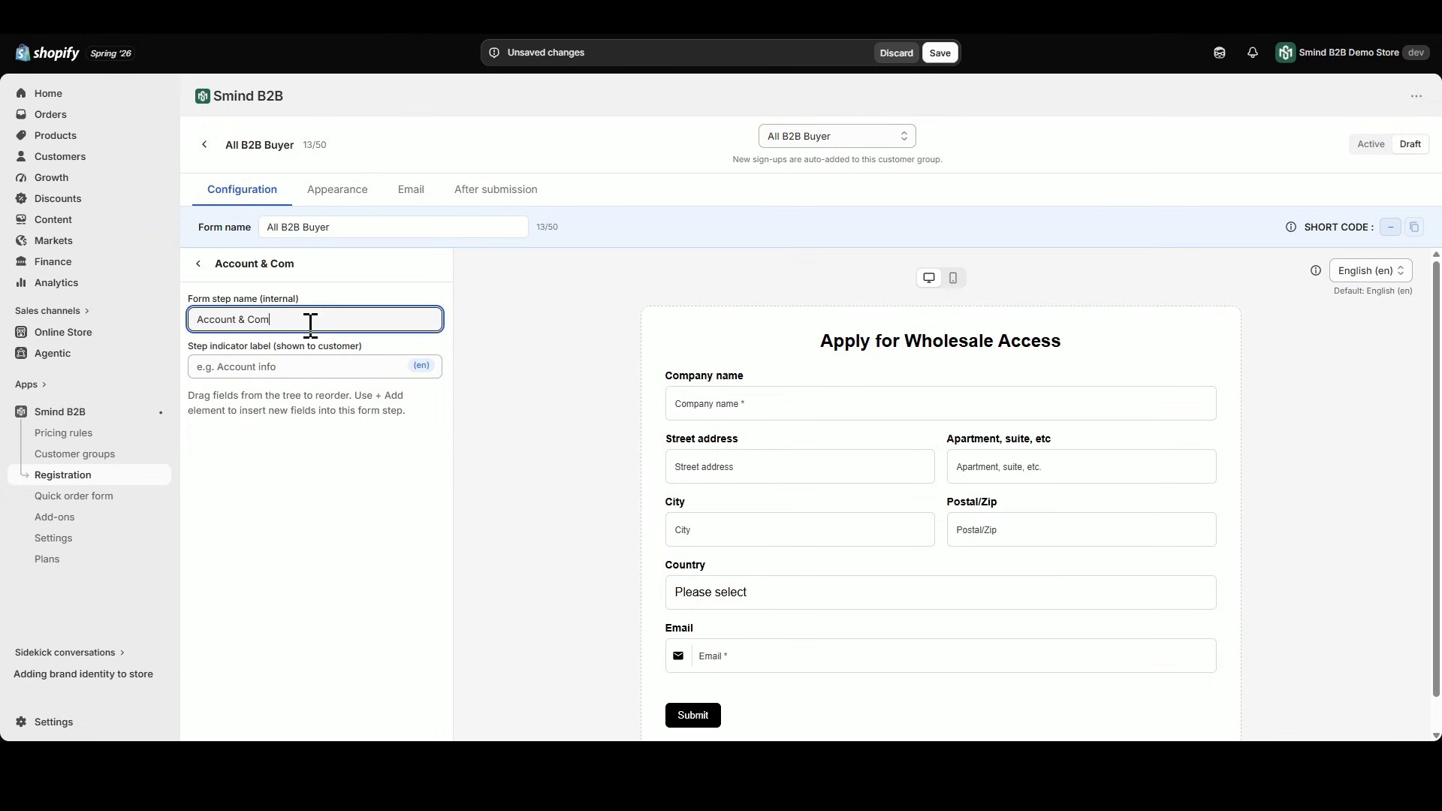
{"action": "type", "text": "pany"}
{"action": "left_click_drag", "start_coordinate": [287, 320], "coordinate": [194, 320]}
{"action": "left_click", "coordinate": [198, 264]}
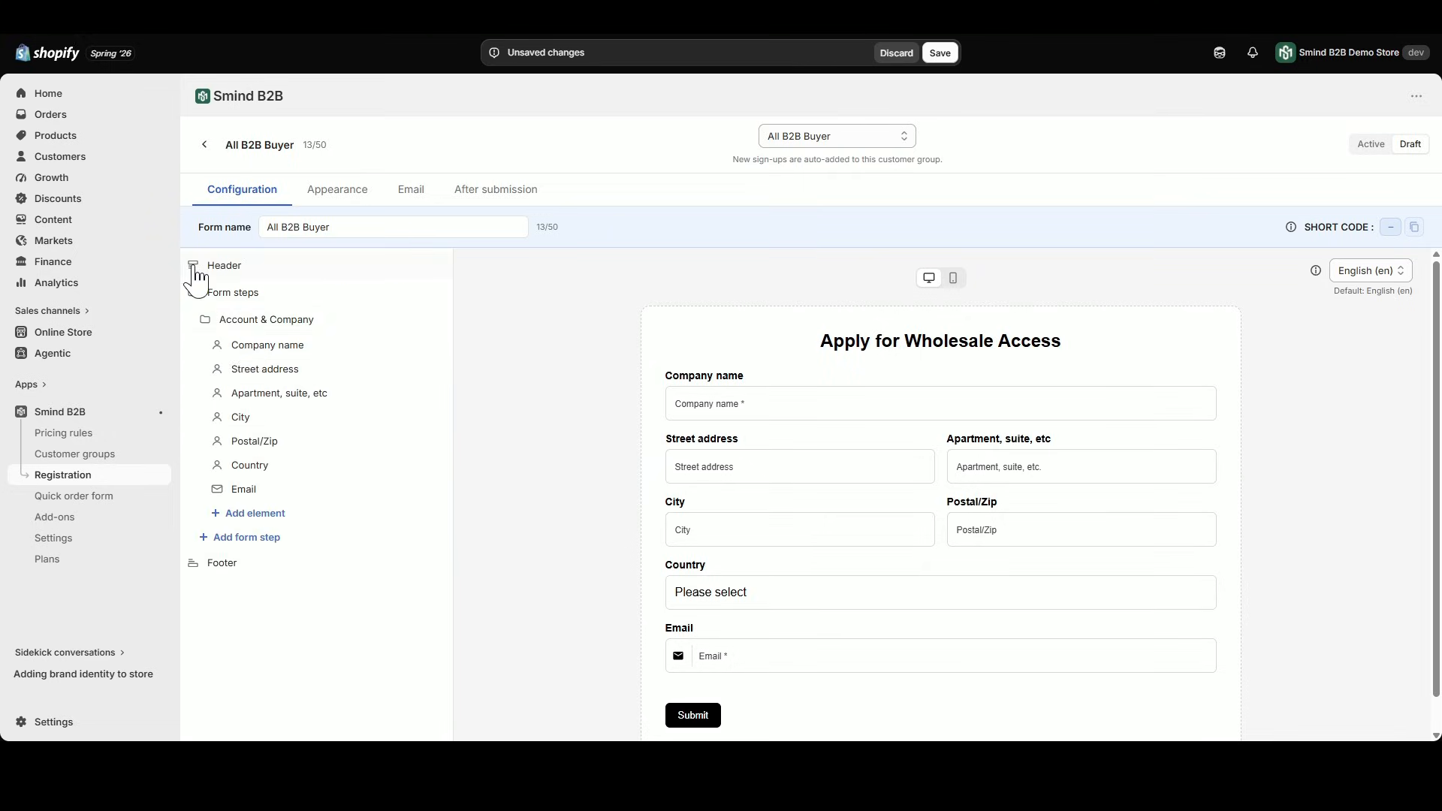
- Change both the label and the placeholder of the company name field to "Your Company name"
{"action": "left_click", "coordinate": [274, 349]}
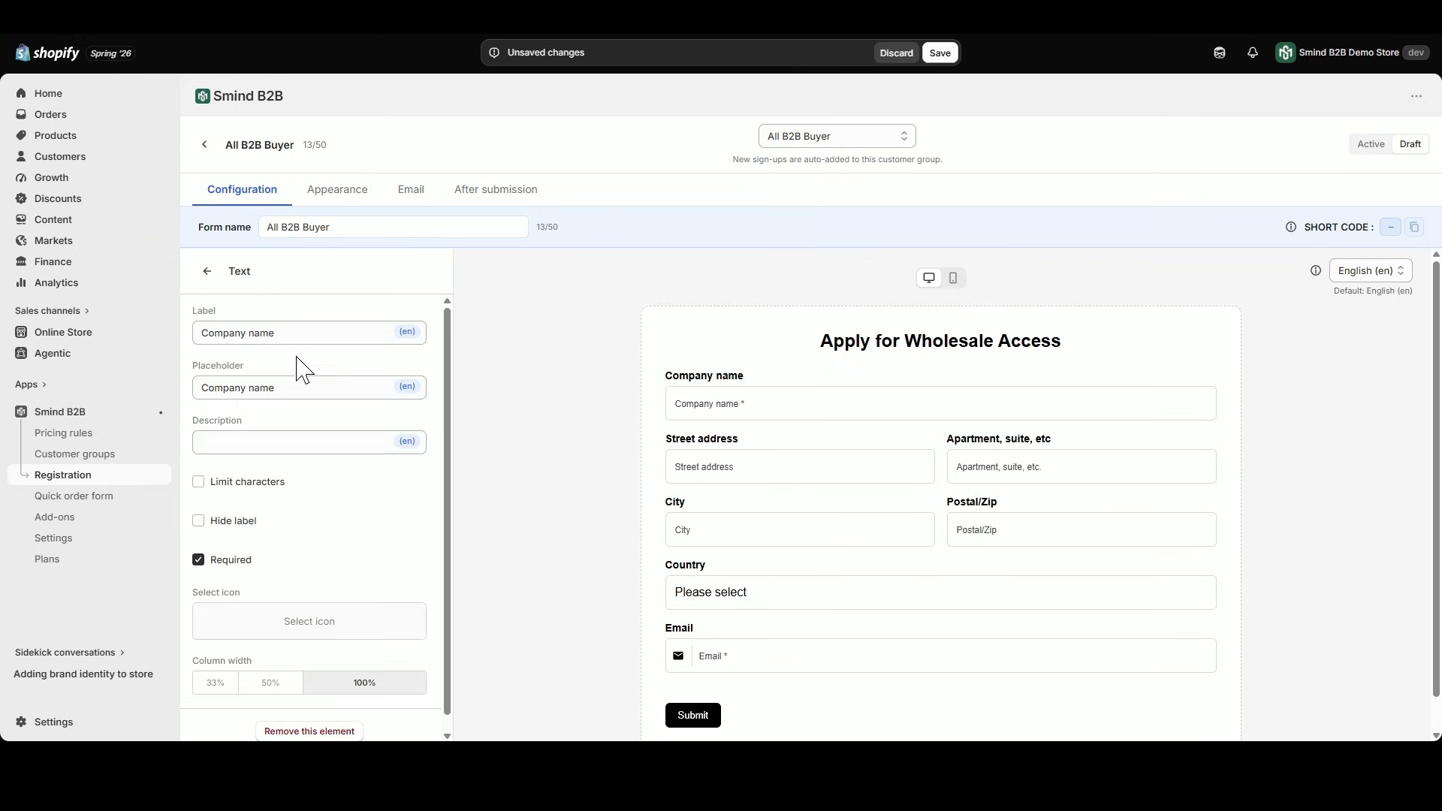
{"action": "triple_click", "coordinate": [276, 336]}
{"action": "key", "text": "Home"}
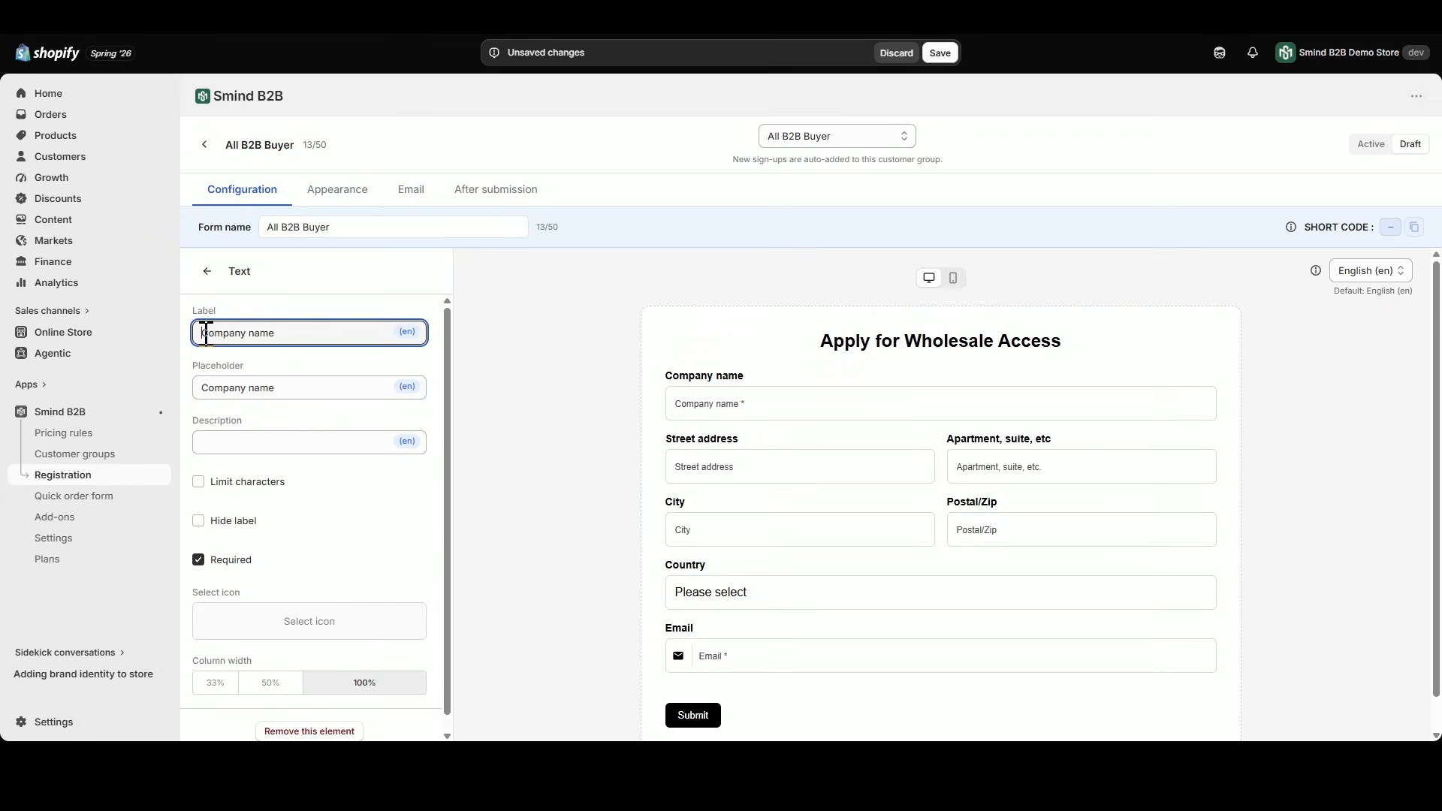
{"action": "type", "text": "Your"}
{"action": "left_click_drag", "start_coordinate": [689, 376], "coordinate": [732, 375]}
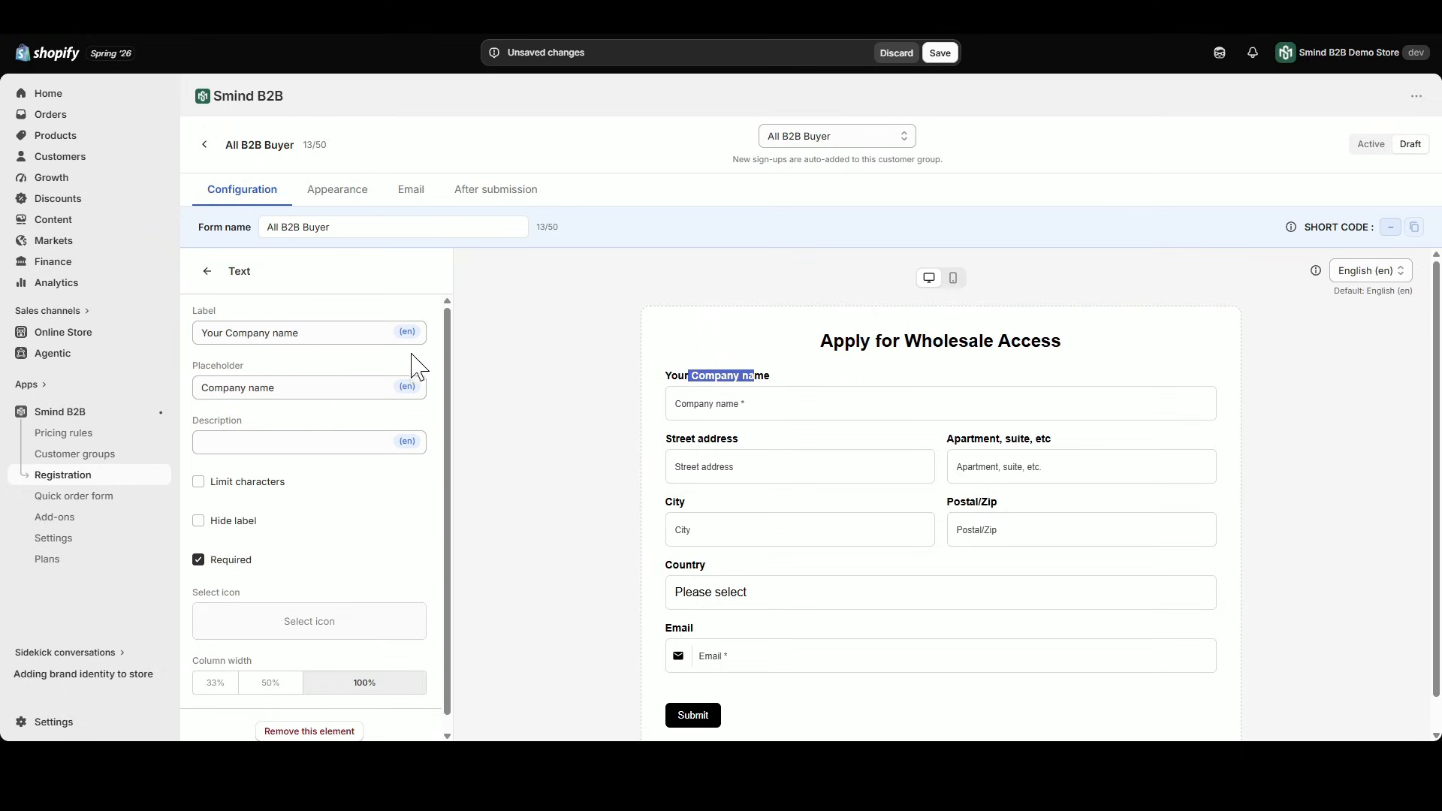
{"action": "left_click", "coordinate": [200, 388]}
{"action": "type", "text": "Your"}
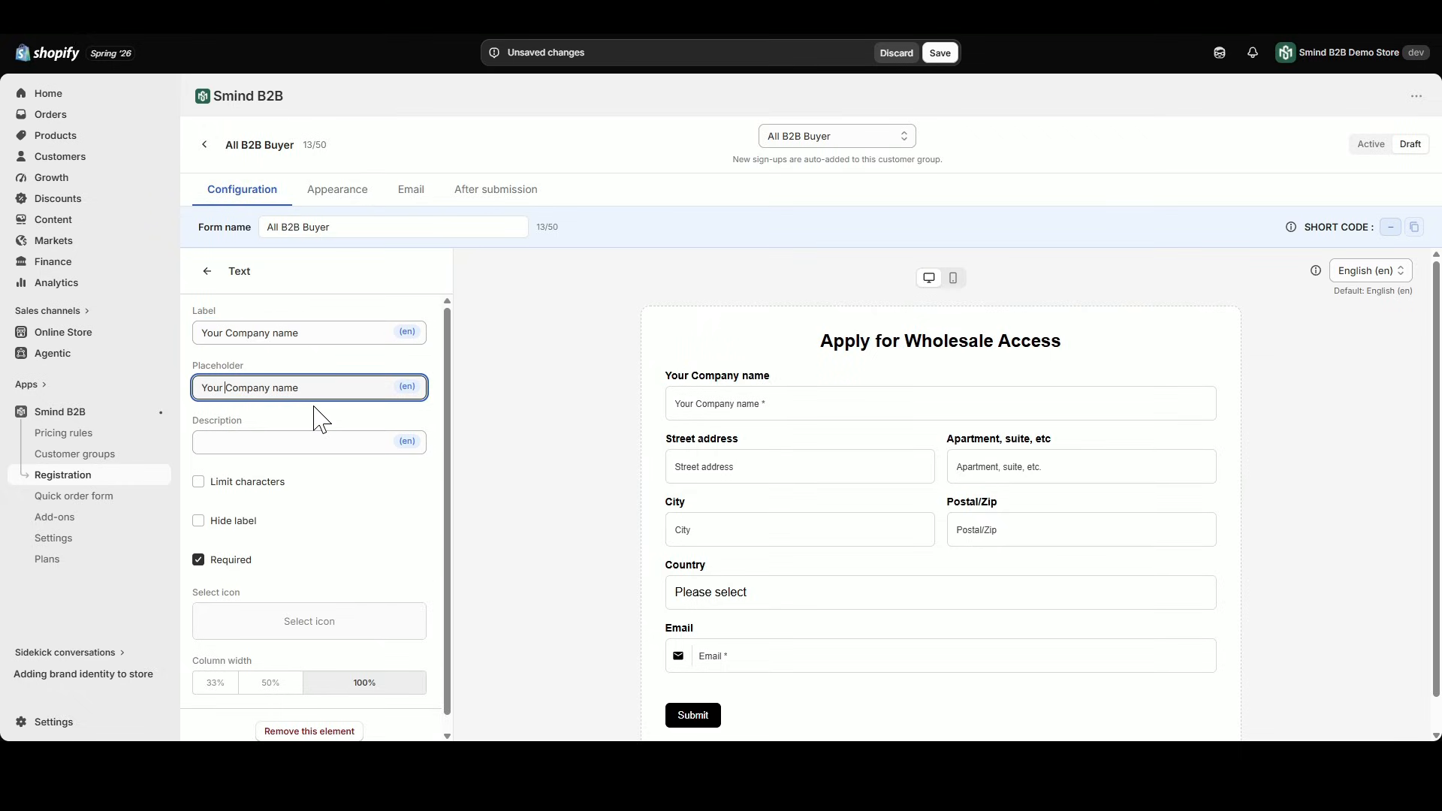
{"action": "left_click", "coordinate": [748, 403]}
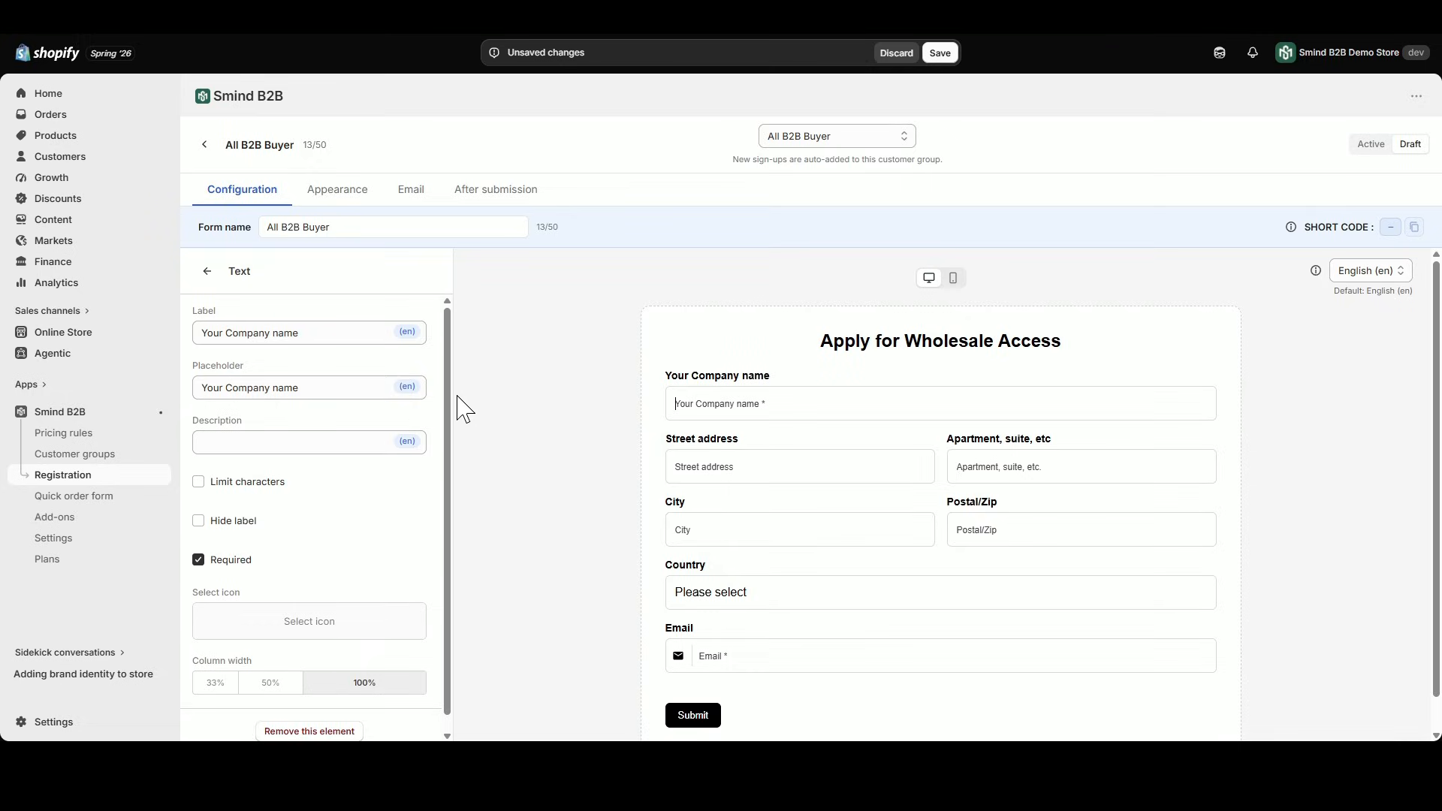
- Try limiting the company name field to 200 characters
{"action": "left_click", "coordinate": [259, 482]}
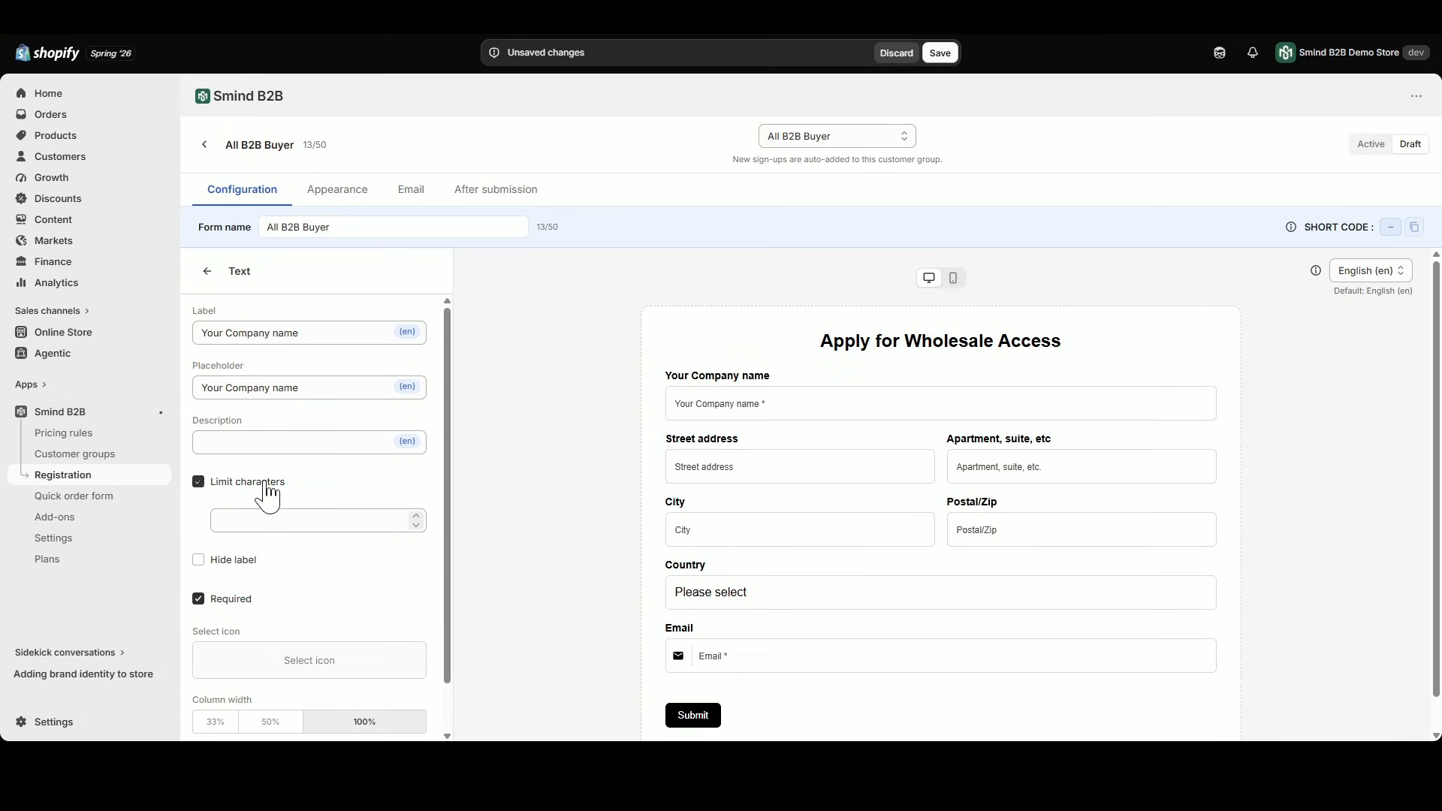
{"action": "left_click", "coordinate": [324, 520]}
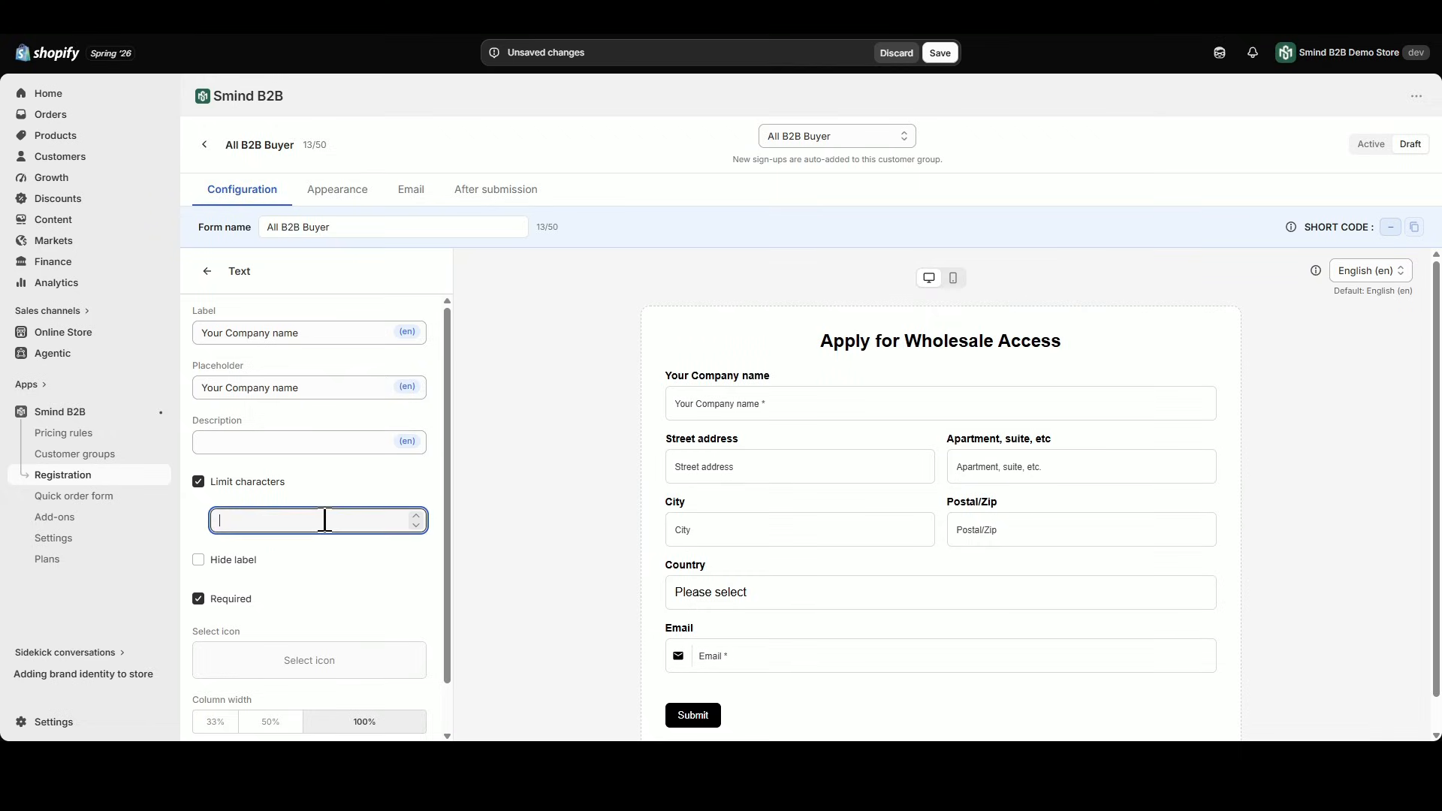
{"action": "left_click", "coordinate": [350, 489]}
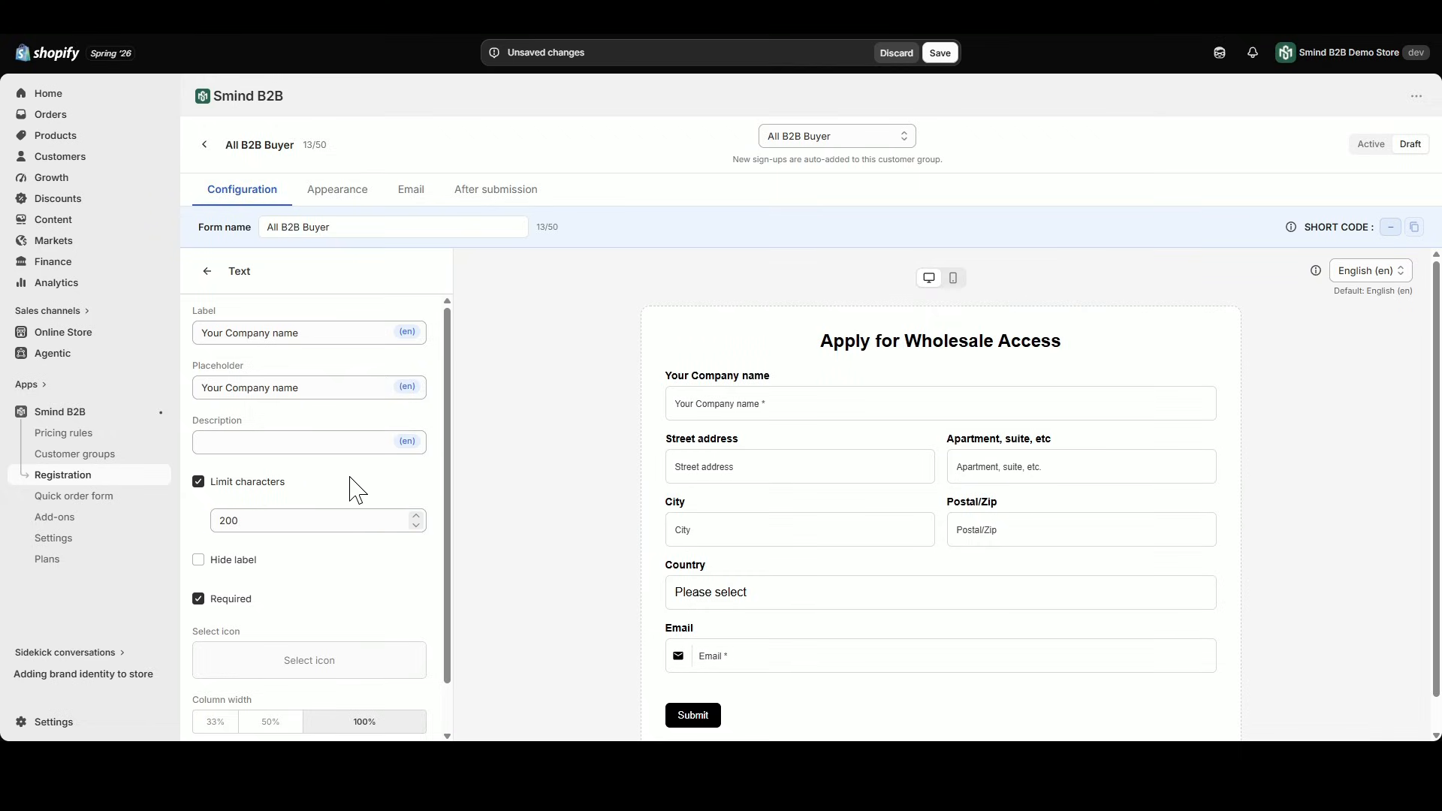
{"action": "left_click", "coordinate": [240, 483]}
- Try toggling the hidden label and required options of the company name field
{"action": "scroll", "coordinate": [349, 504], "scroll_direction": "down", "scroll_amount": 1}
{"action": "left_click", "coordinate": [239, 510]}
{"action": "left_click", "coordinate": [240, 514]}
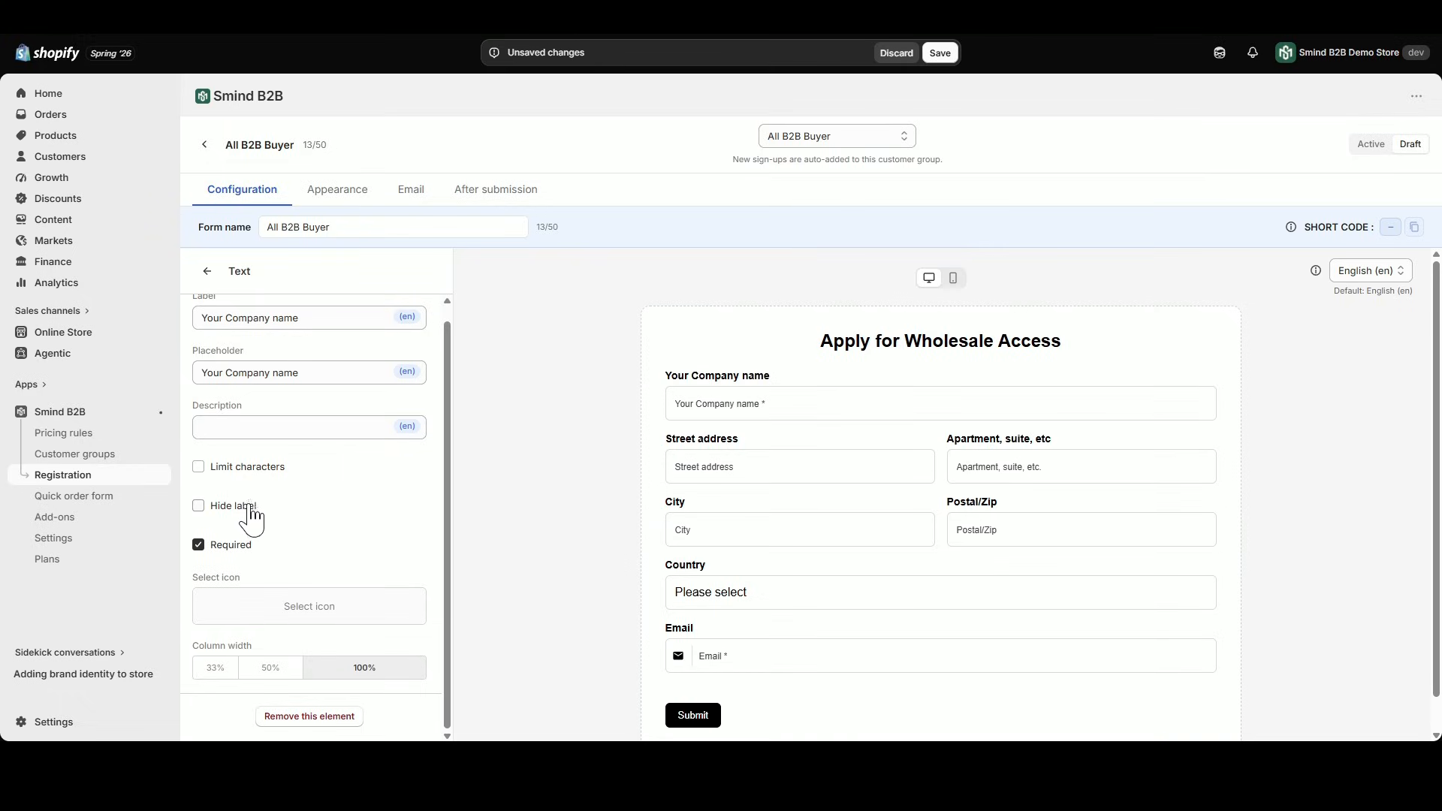
{"action": "left_click", "coordinate": [244, 551]}
{"action": "left_click", "coordinate": [244, 551]}
- Give the company name field the office building icon and return to the form's element list
{"action": "left_click", "coordinate": [321, 606]}
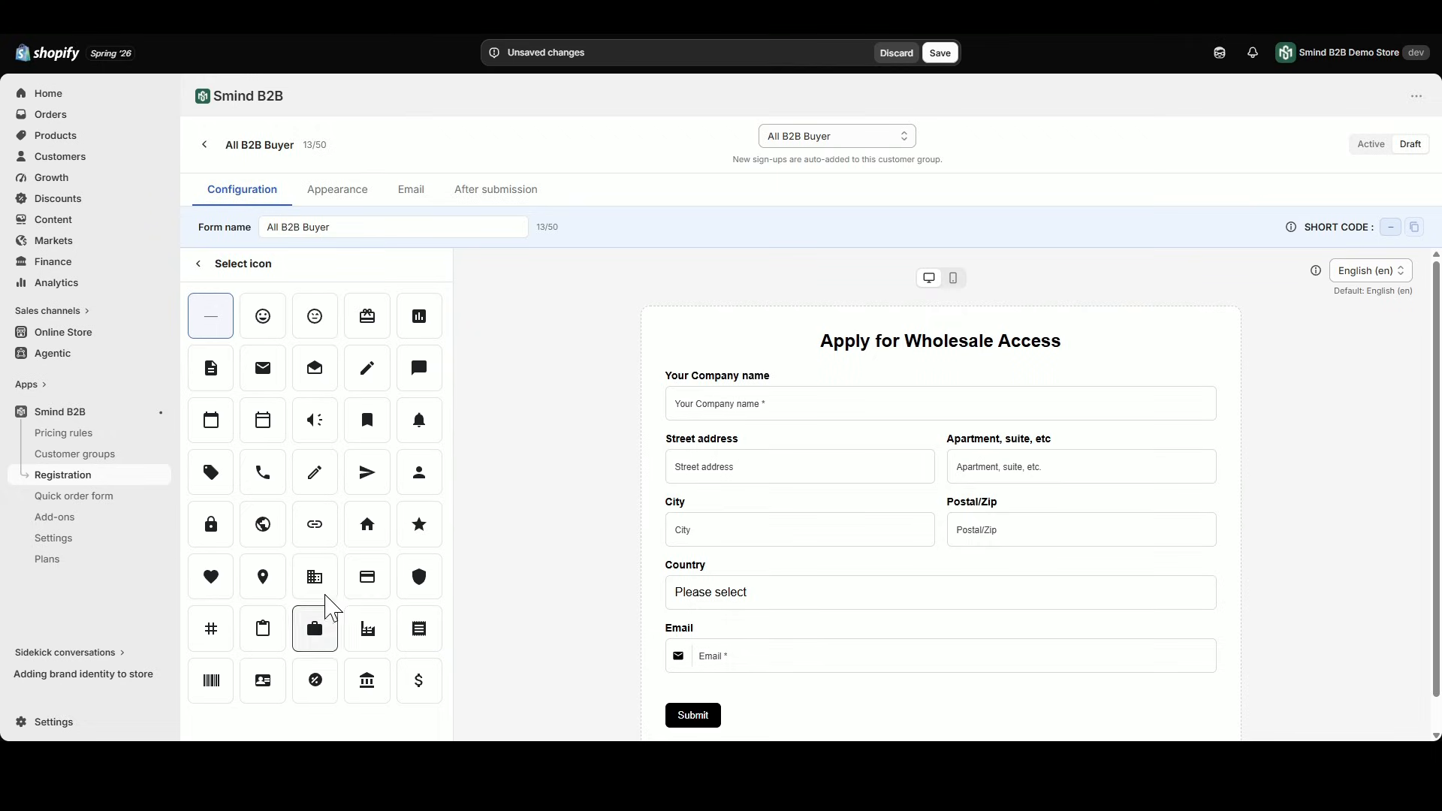
{"action": "left_click", "coordinate": [316, 578]}
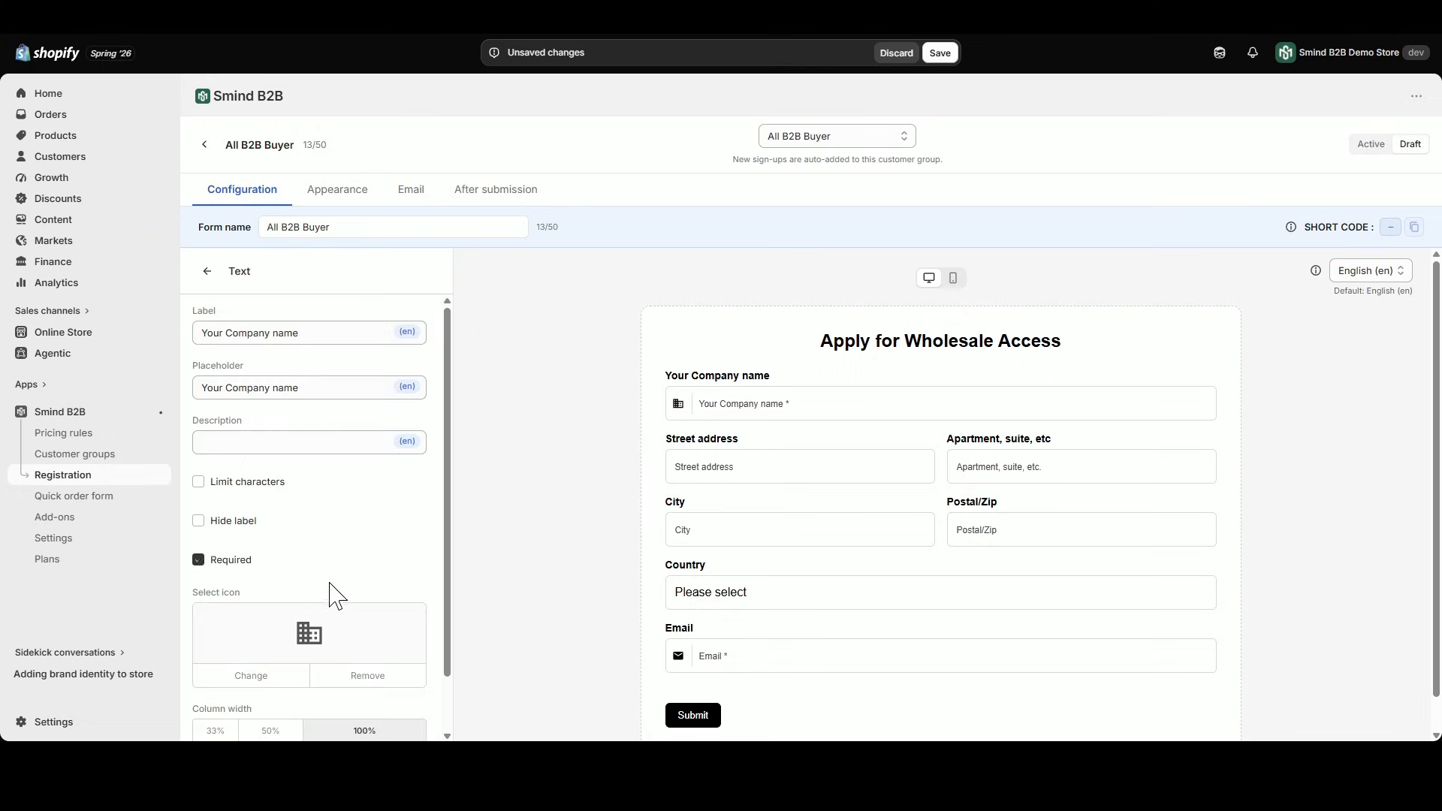
{"action": "scroll", "coordinate": [376, 562], "scroll_direction": "down", "scroll_amount": 1}
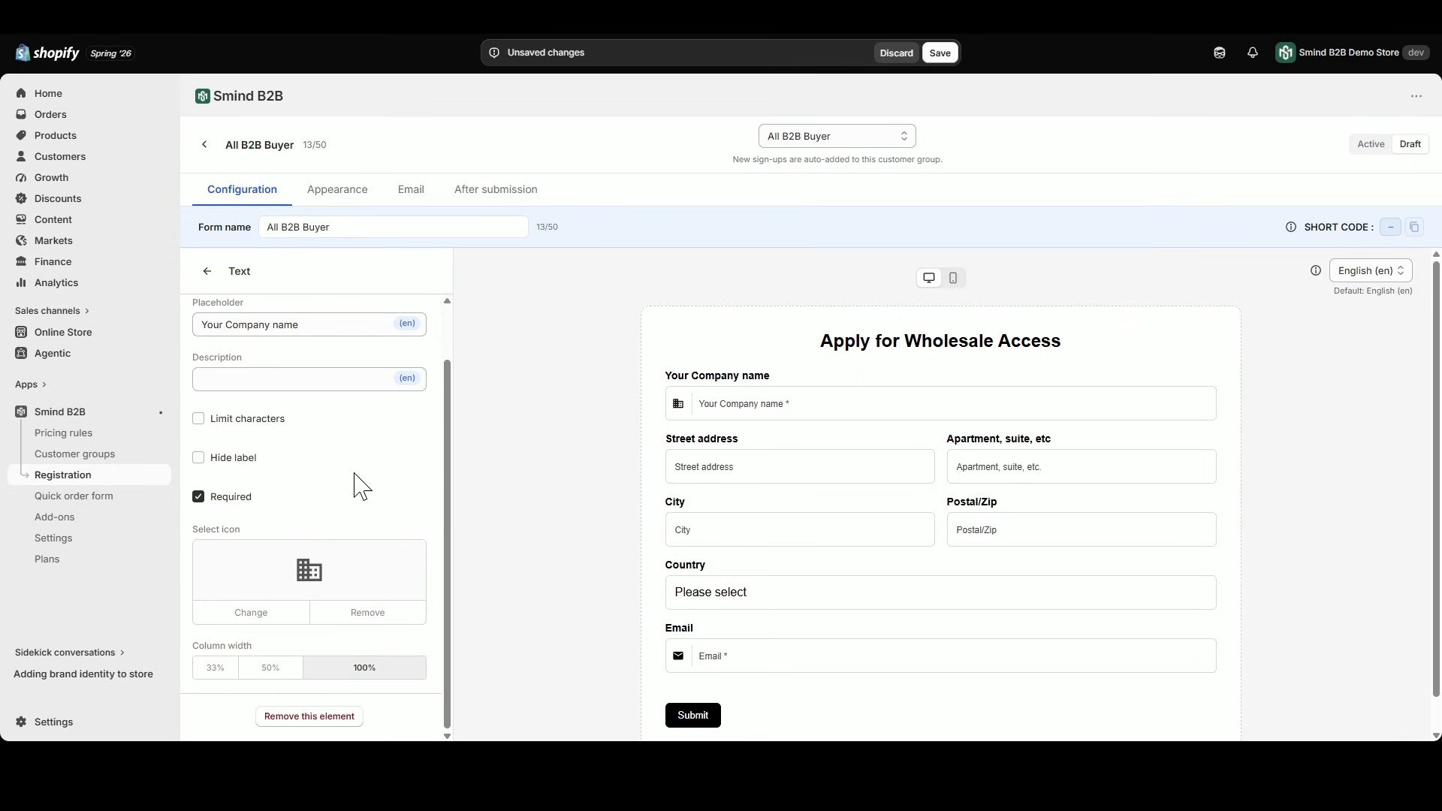
{"action": "left_click", "coordinate": [207, 272]}
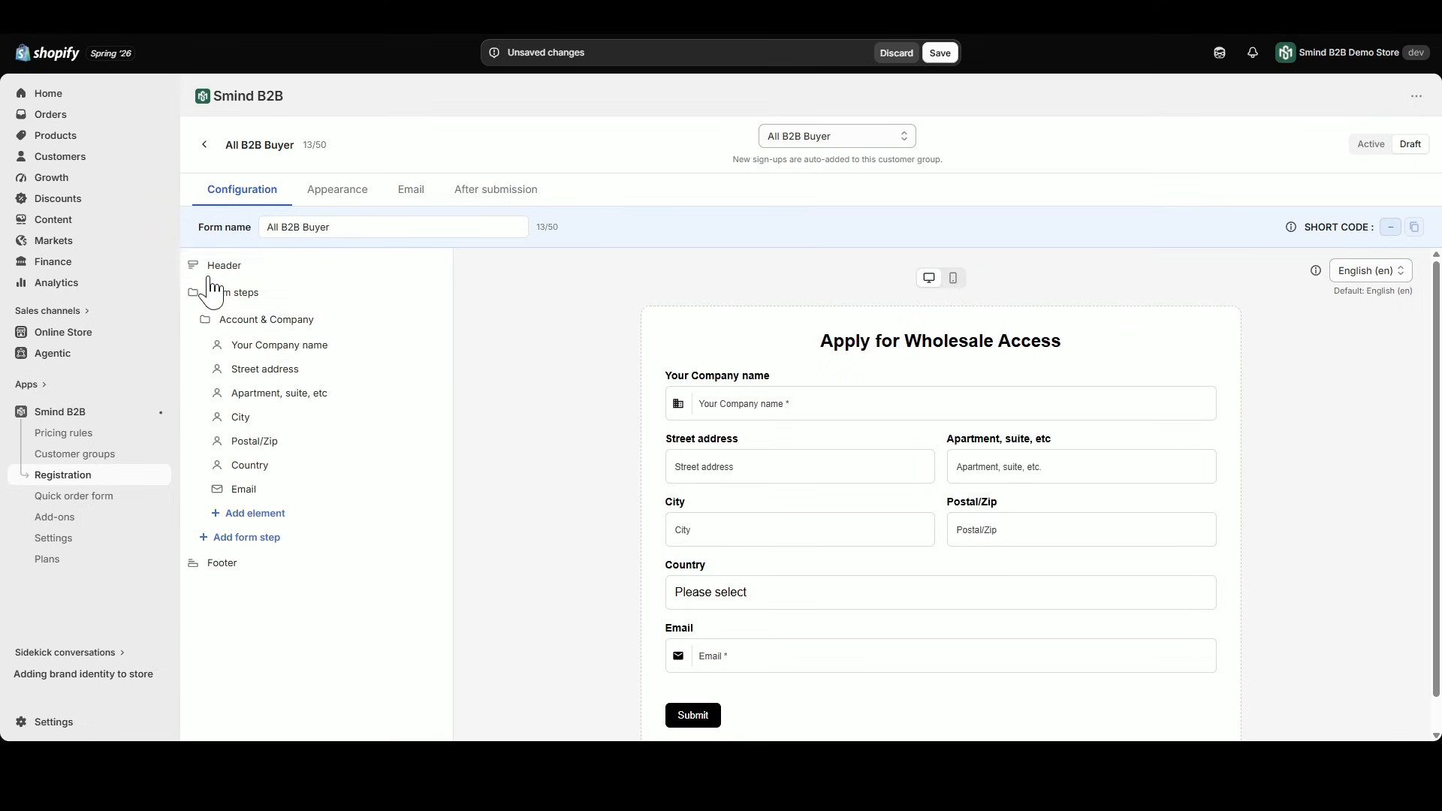
- Add a Tax ID element to the Account & Company step and place it directly below Your Company name
{"action": "left_click", "coordinate": [265, 517]}
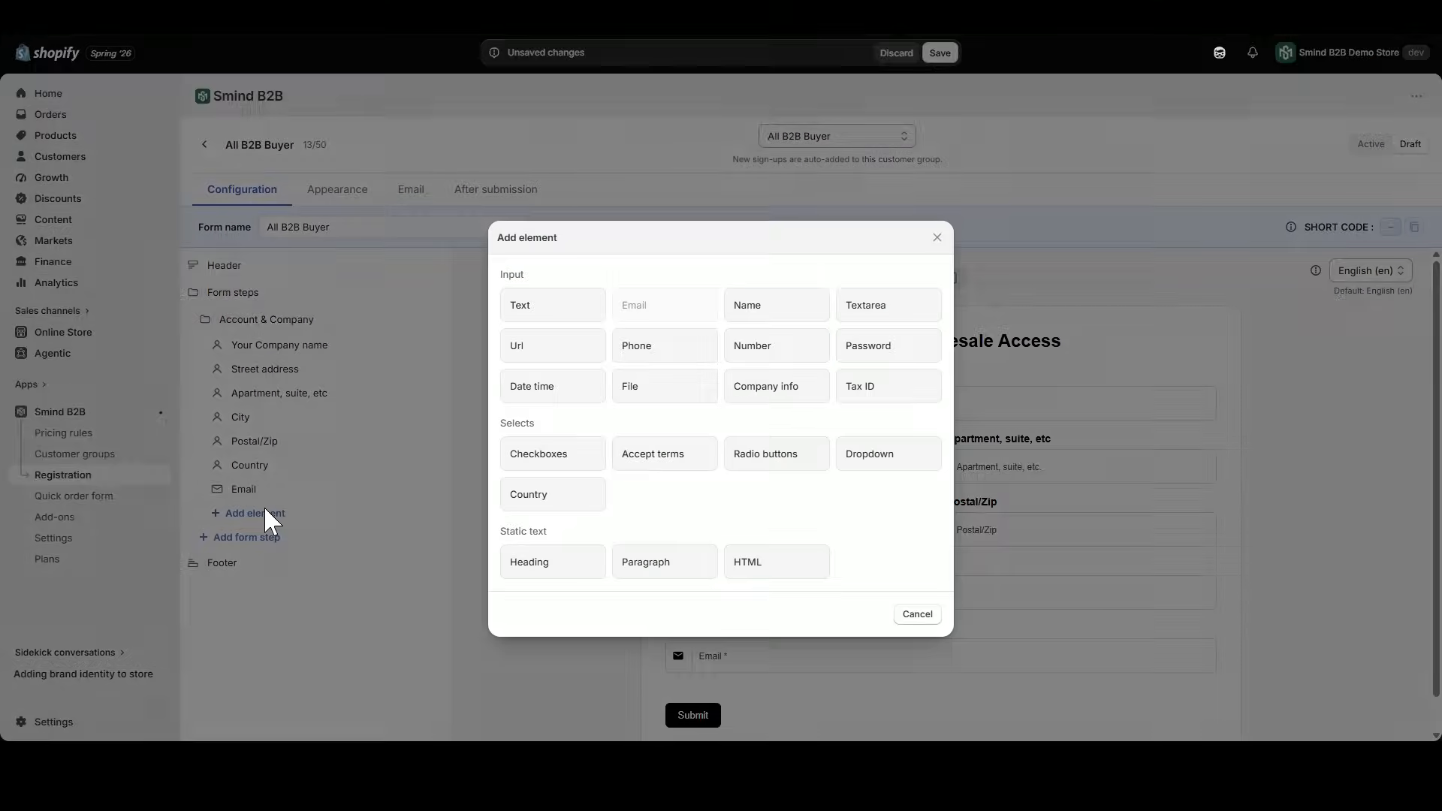
{"action": "left_click", "coordinate": [857, 387]}
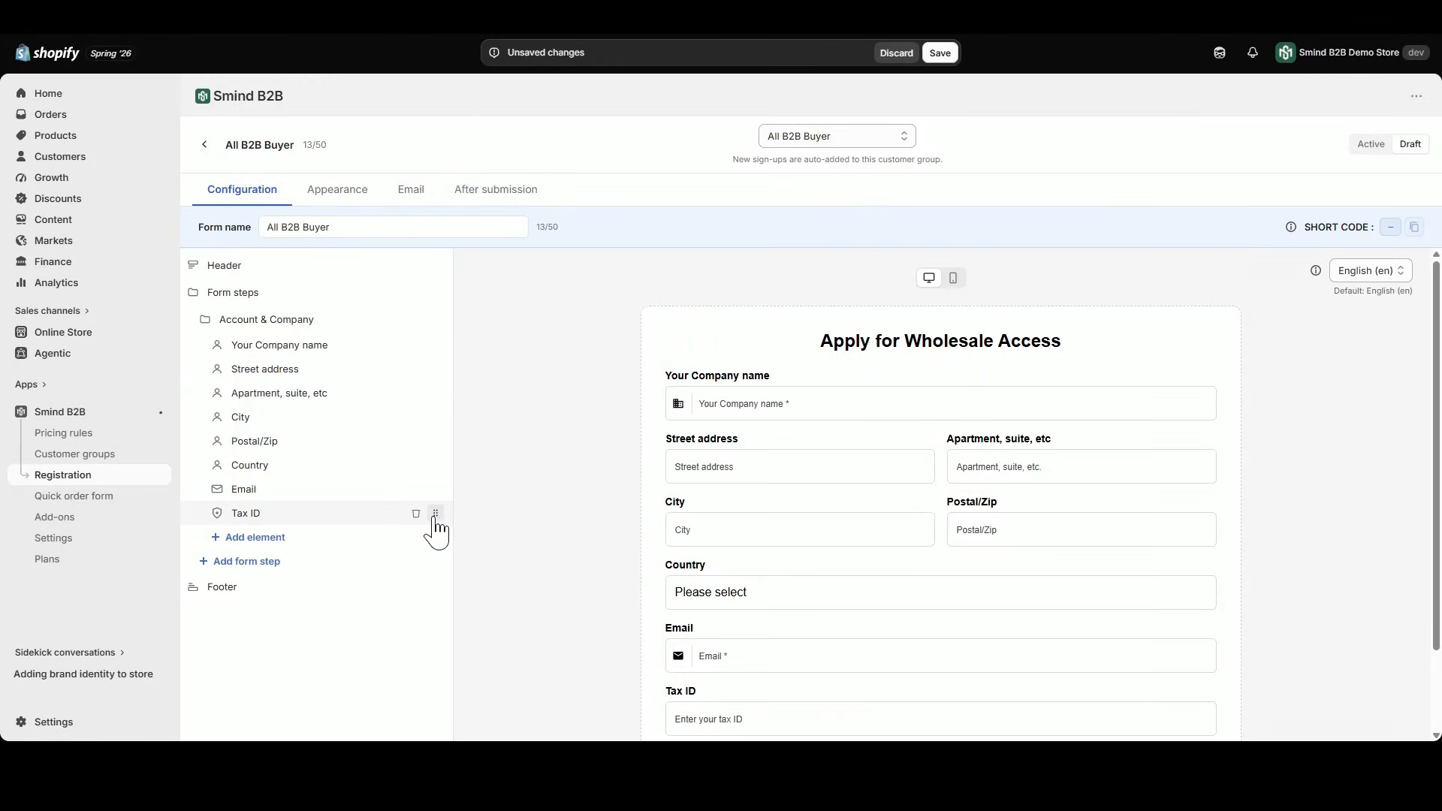
{"action": "left_click_drag", "start_coordinate": [435, 518], "coordinate": [411, 377]}
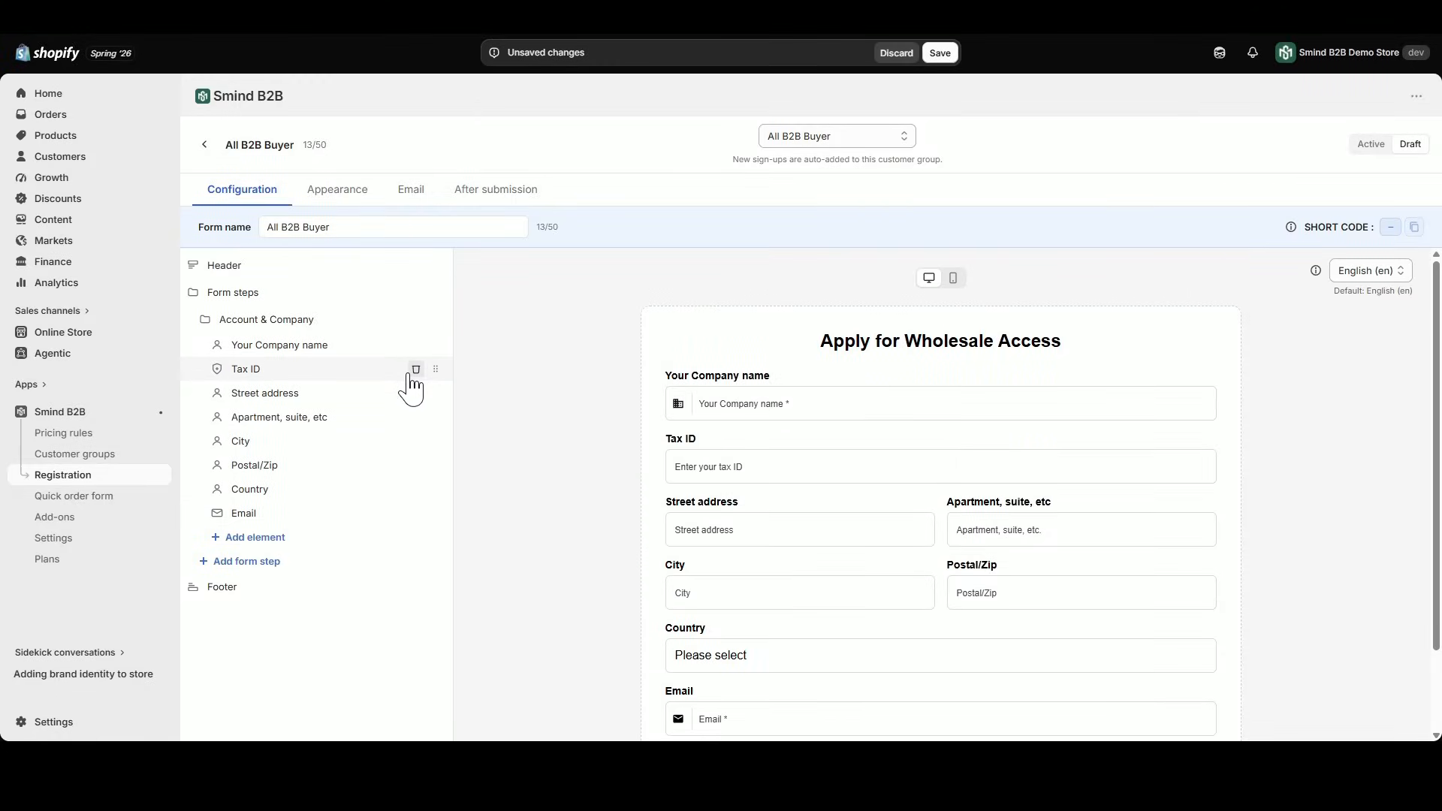
- Set the column width of the Your Company name field to 50%
{"action": "left_click", "coordinate": [317, 348]}
{"action": "scroll", "coordinate": [357, 504], "scroll_direction": "down", "scroll_amount": 1}
{"action": "left_click", "coordinate": [269, 667]}
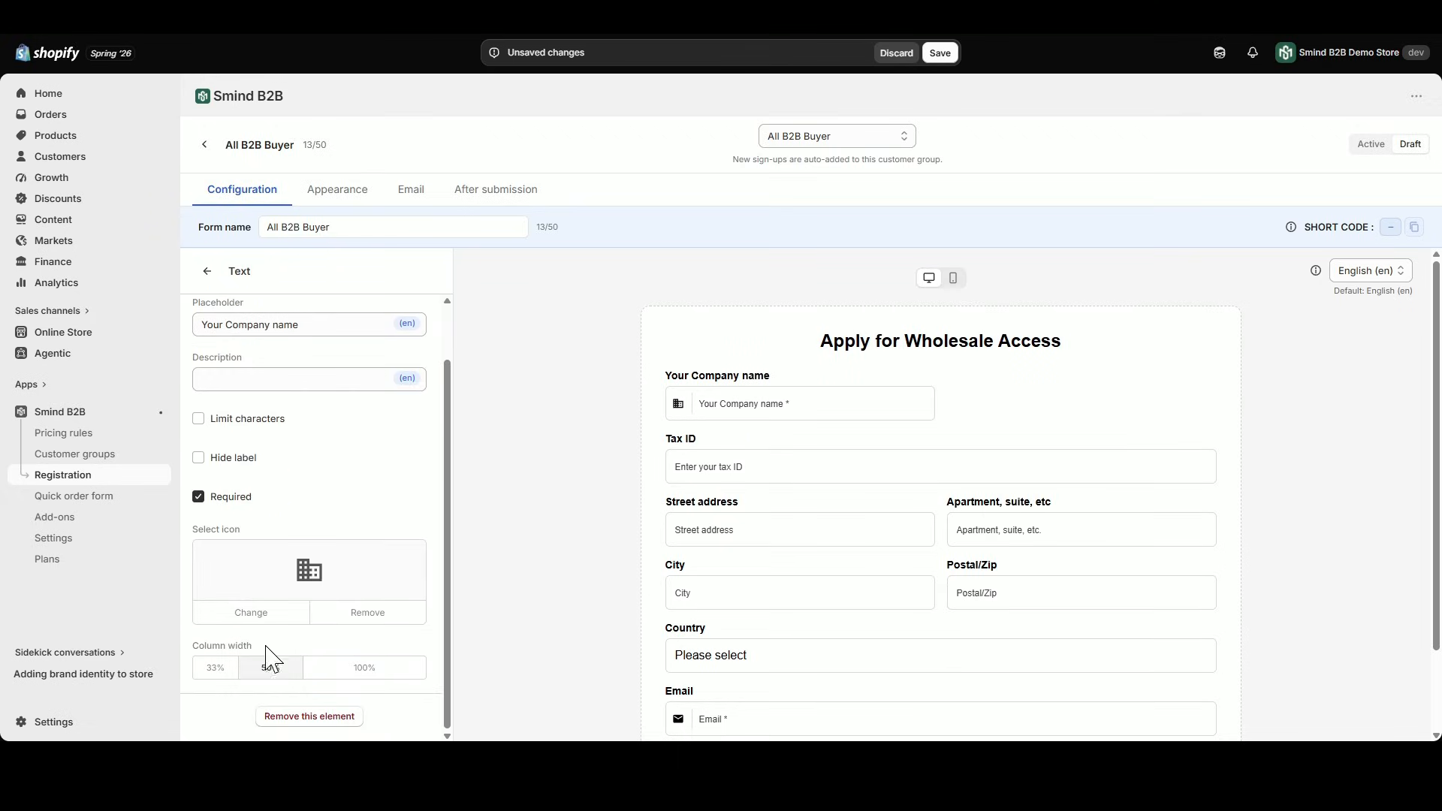
- Set the column width of the Tax ID field to 50% so it sits beside the company name
{"action": "left_click", "coordinate": [209, 273]}
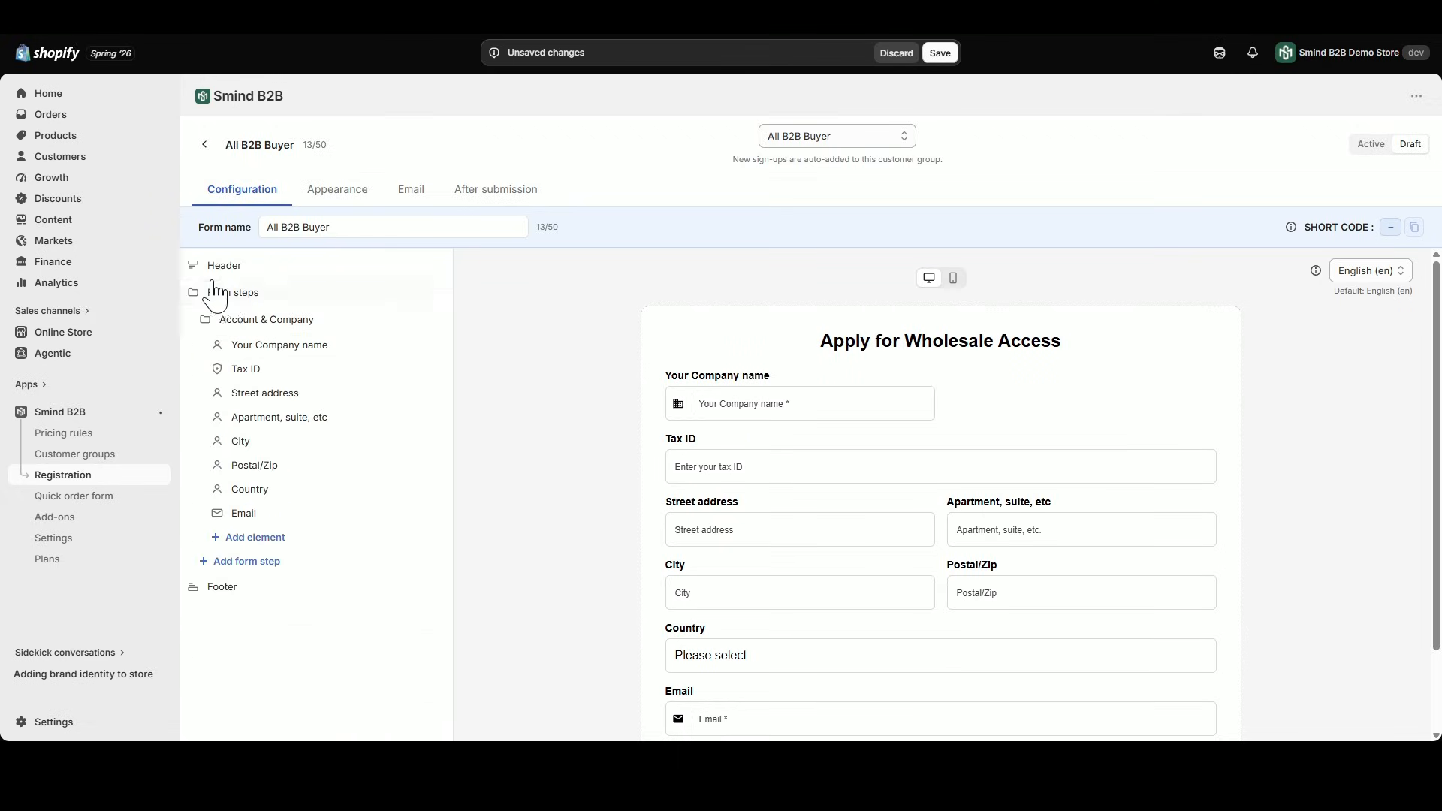
{"action": "left_click", "coordinate": [245, 374]}
{"action": "left_click", "coordinate": [272, 683]}
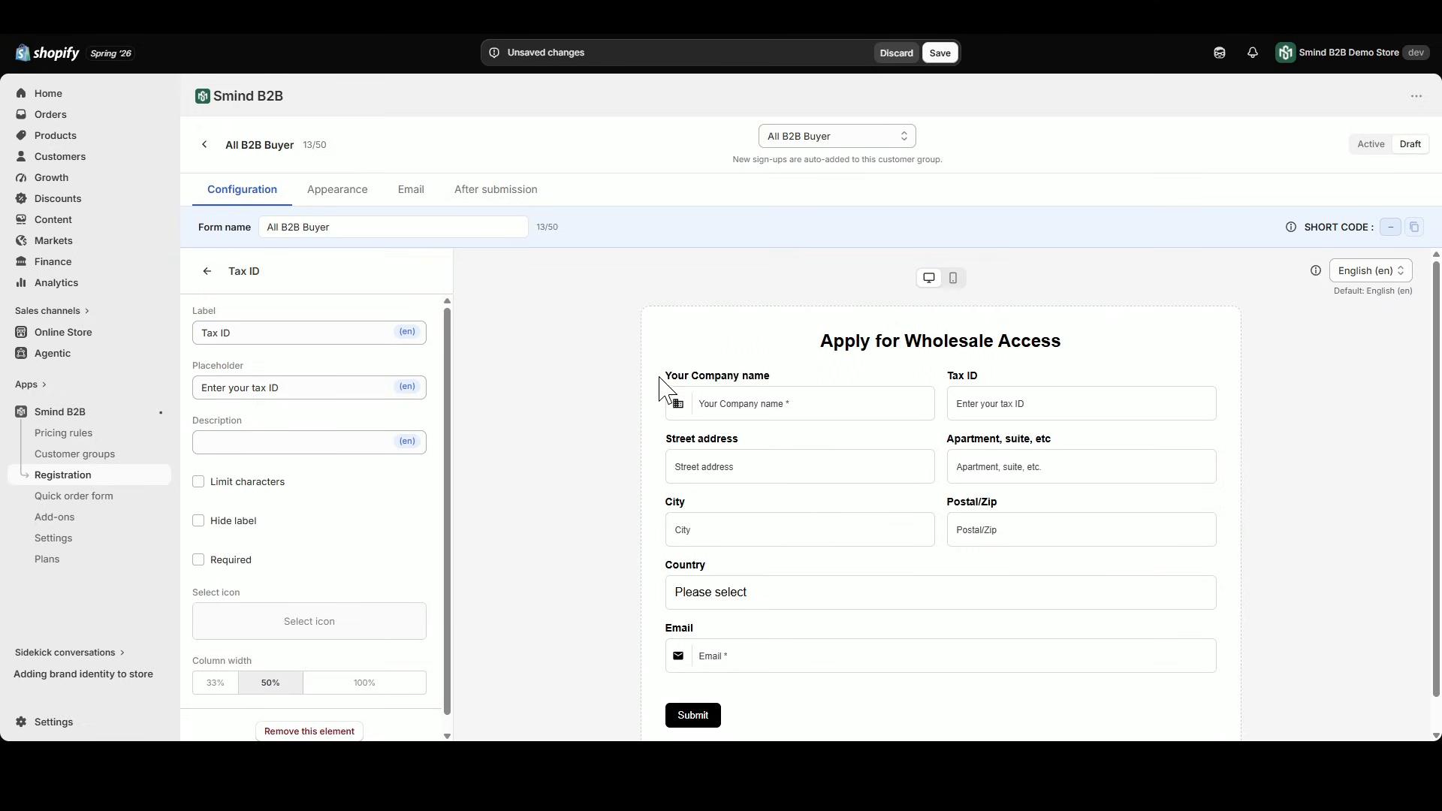
- Move the Email element directly below Tax ID, check its settings and return to the element list
{"action": "left_click", "coordinate": [207, 272]}
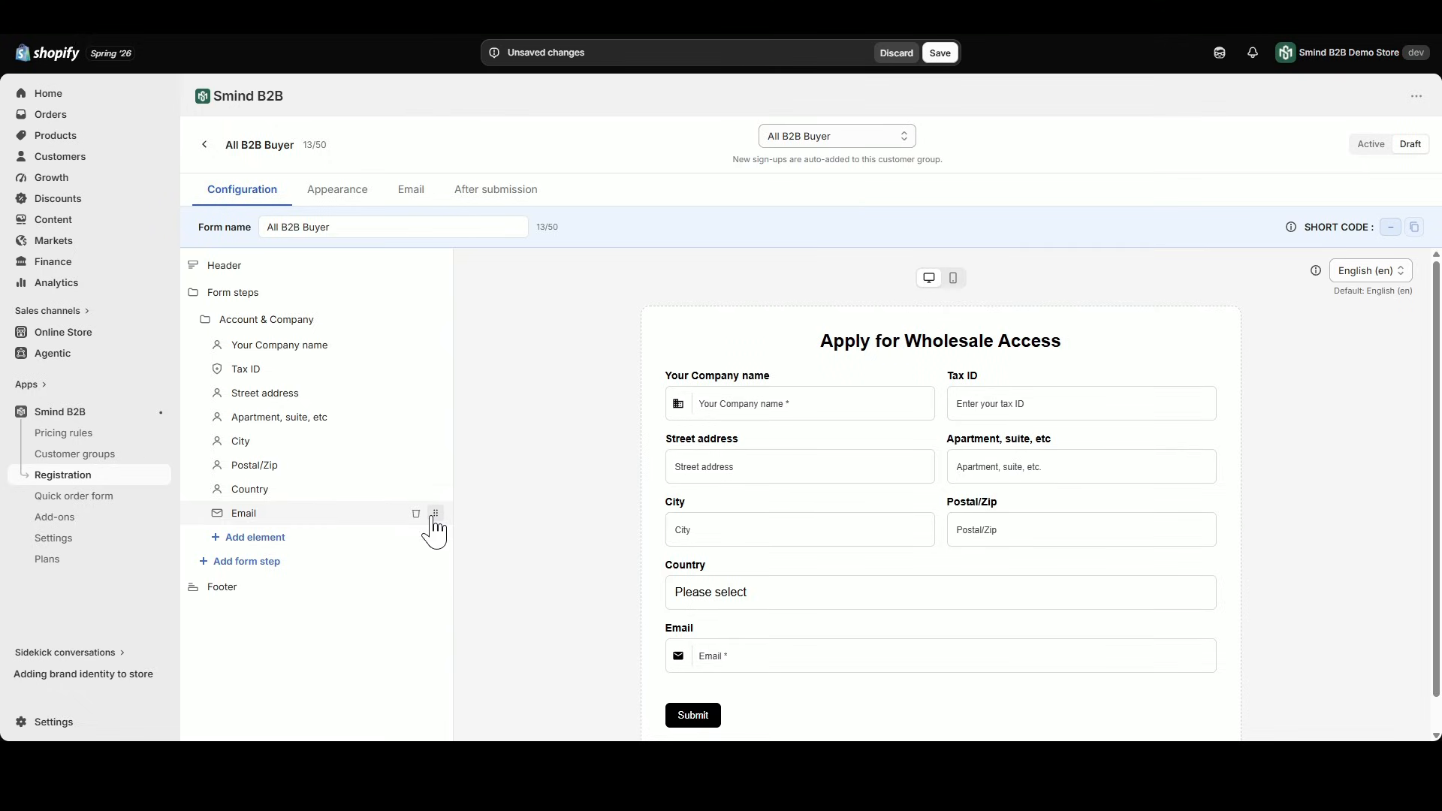
{"action": "left_click_drag", "start_coordinate": [435, 513], "coordinate": [415, 404]}
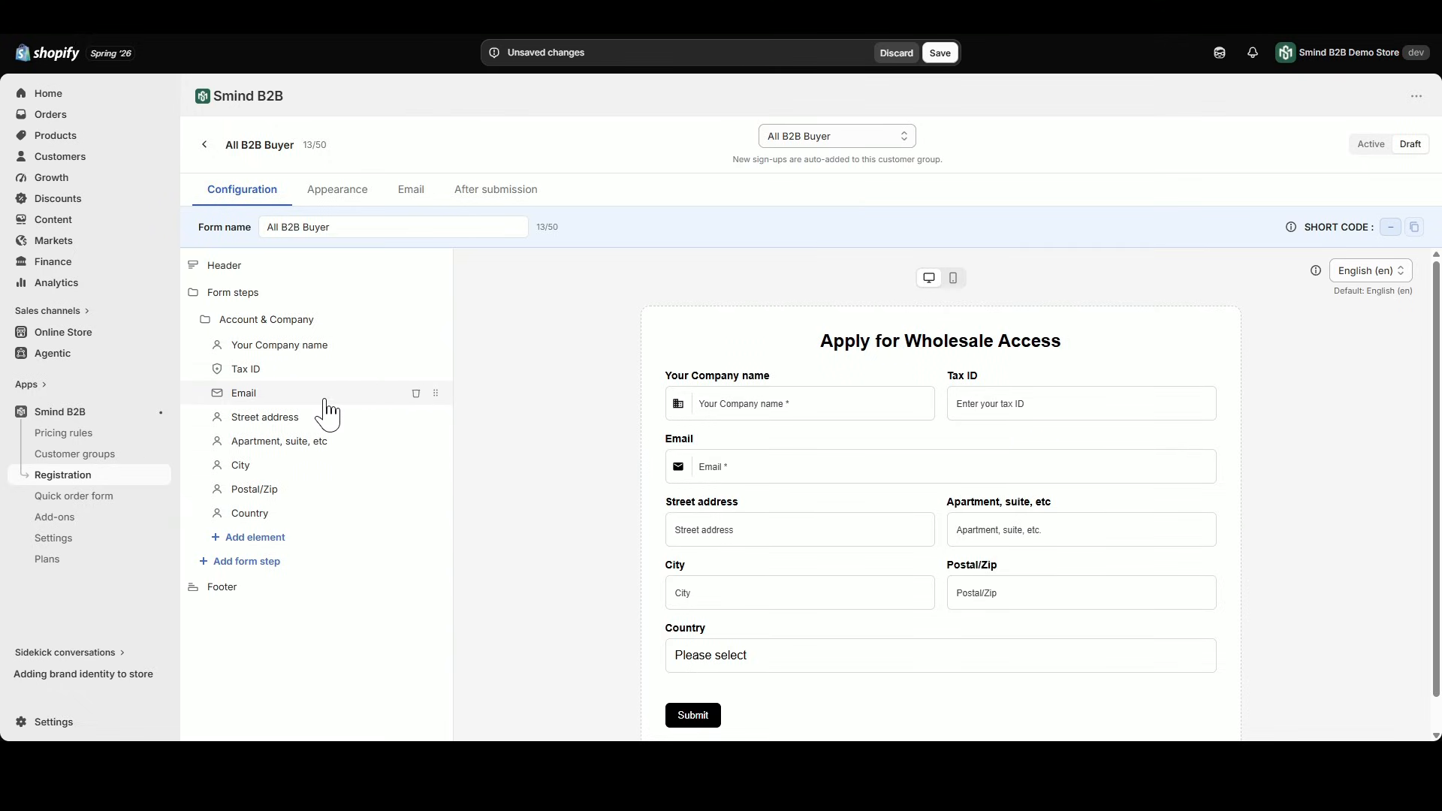
{"action": "left_click", "coordinate": [247, 394]}
{"action": "left_click_drag", "start_coordinate": [248, 335], "coordinate": [177, 347]}
{"action": "key", "text": "Tab"}
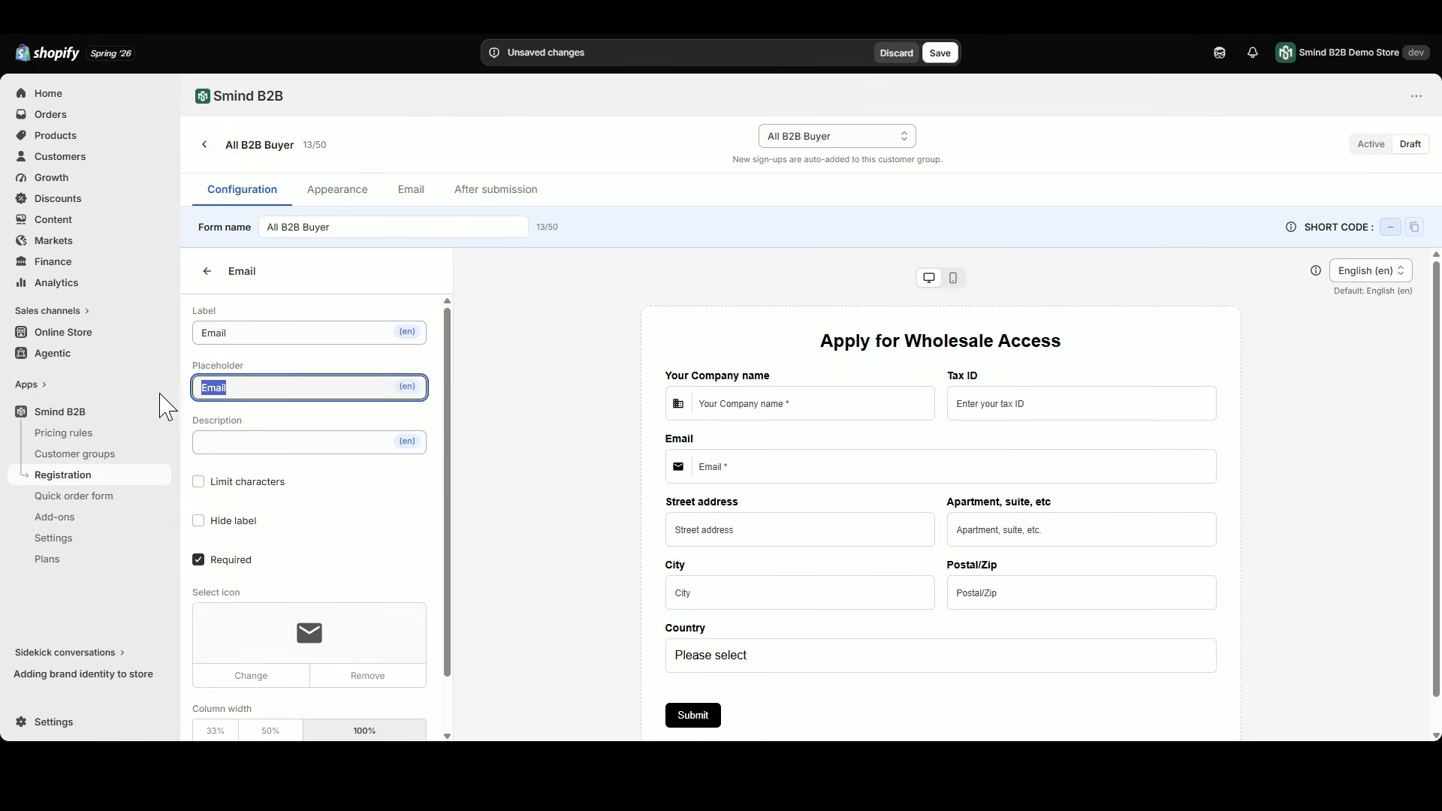
{"action": "left_click", "coordinate": [330, 522]}
{"action": "scroll", "coordinate": [367, 556], "scroll_direction": "down", "scroll_amount": 2}
{"action": "scroll", "coordinate": [367, 556], "scroll_direction": "up", "scroll_amount": 2}
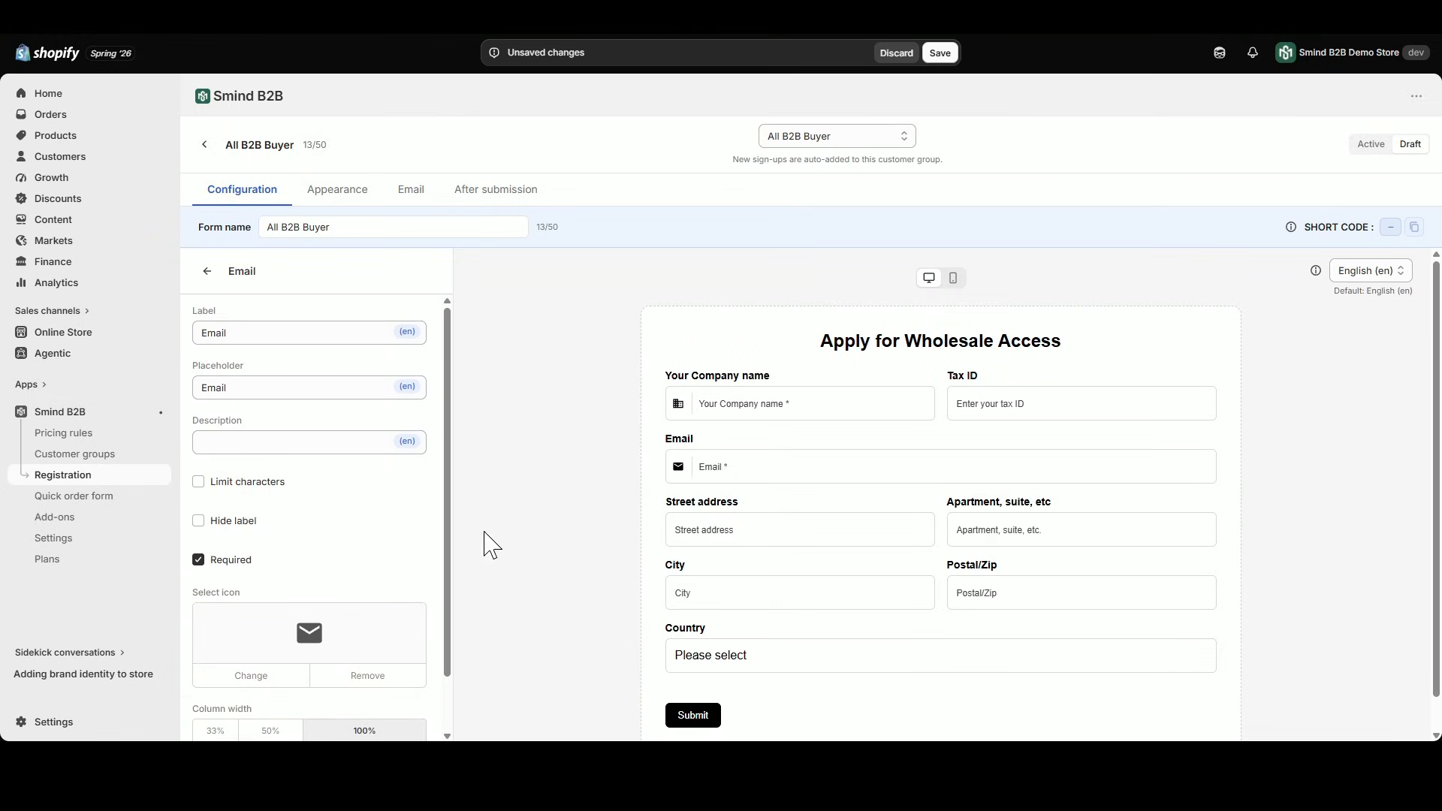
{"action": "left_click", "coordinate": [207, 272]}
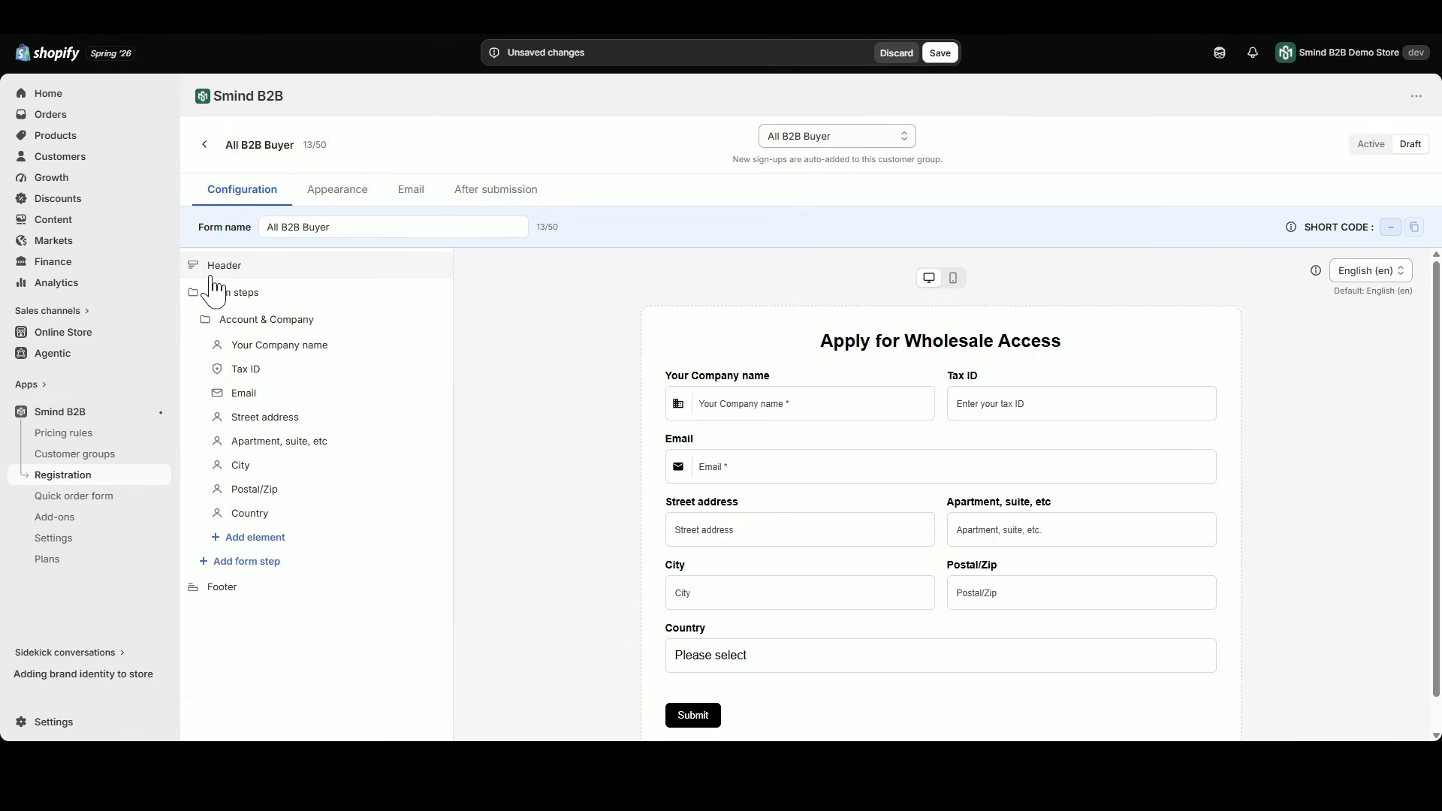
- Examine the settings of the Street address, Apartment, City and Postal/Zip fields in the Account & Company step
{"action": "left_click", "coordinate": [261, 420]}
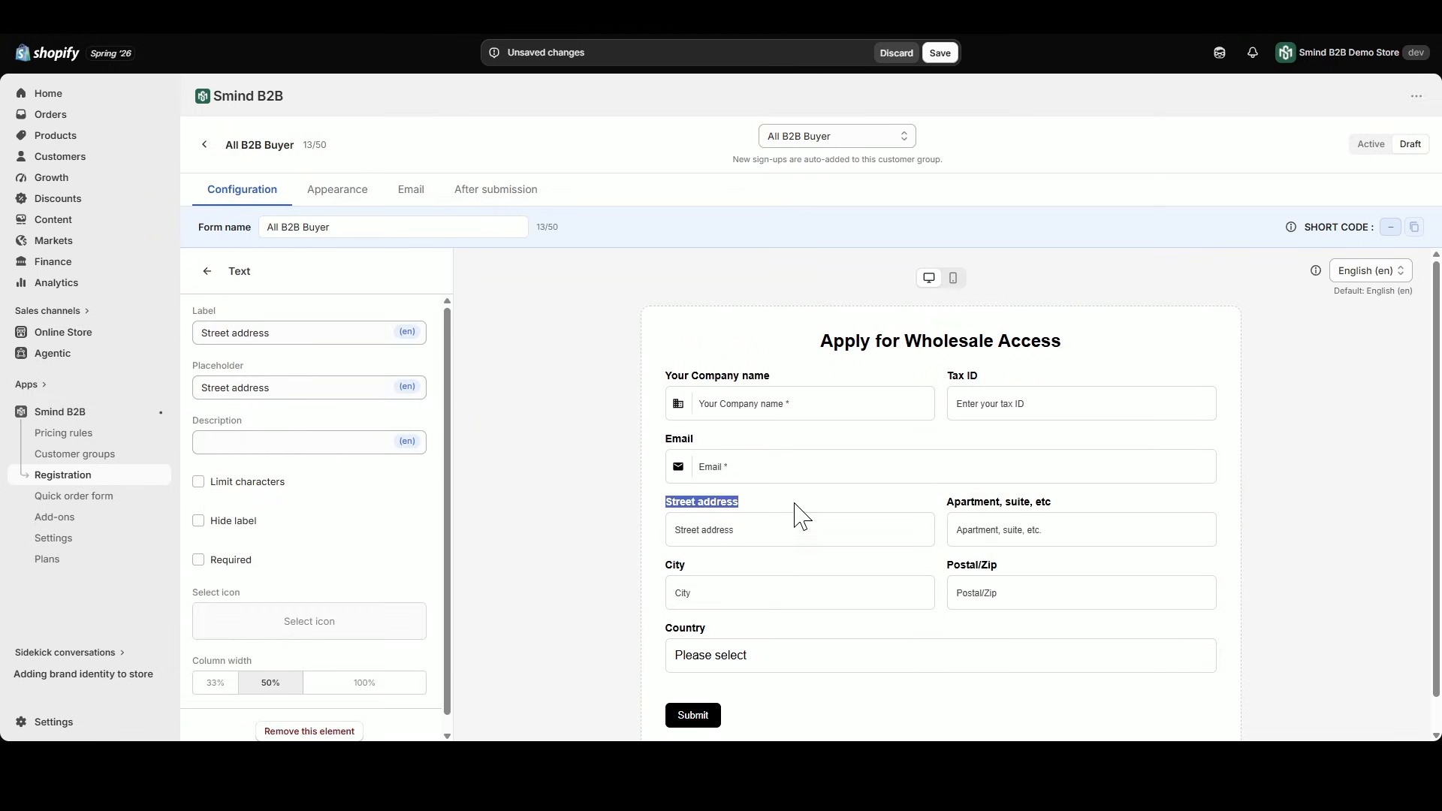
{"action": "left_click", "coordinate": [207, 271]}
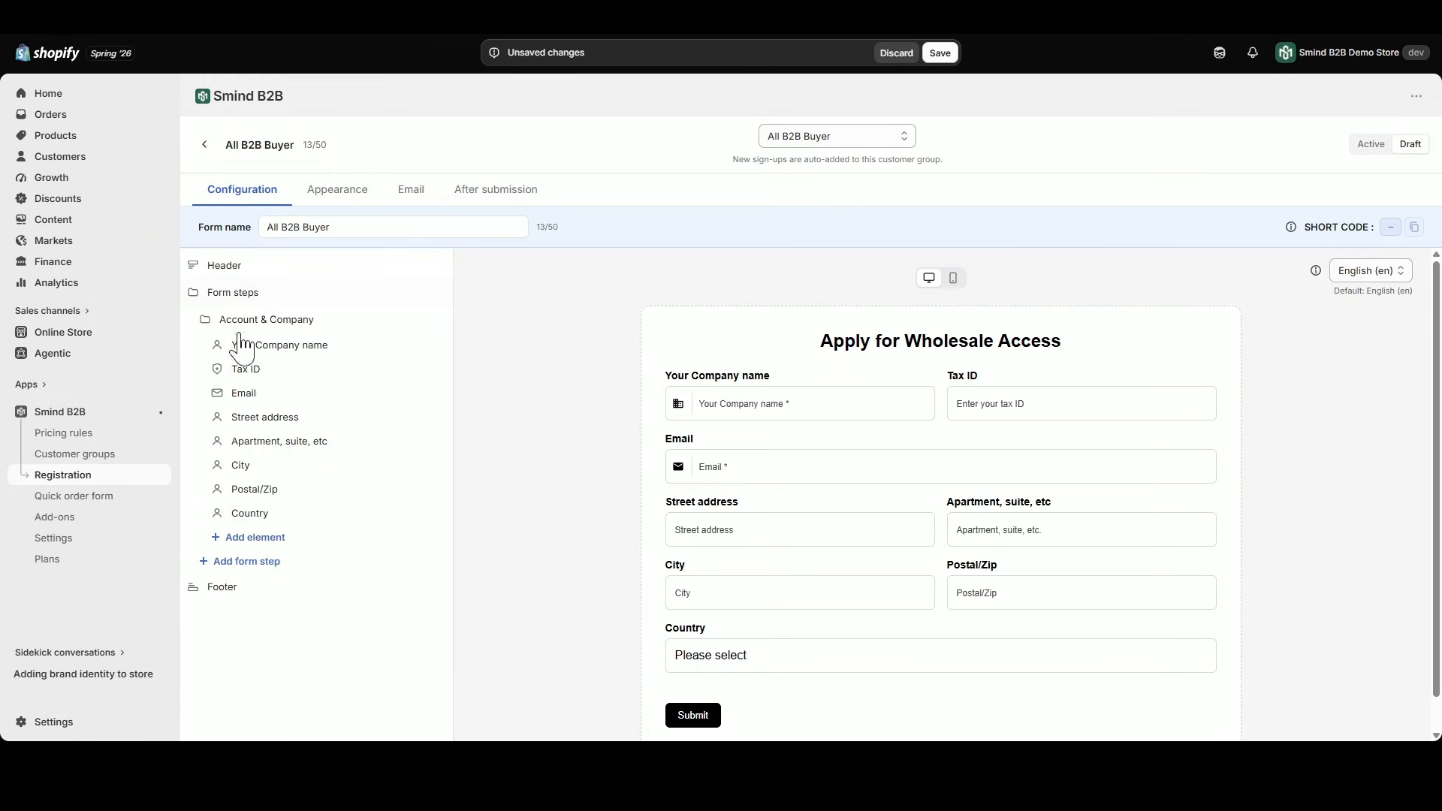
{"action": "left_click", "coordinate": [261, 450]}
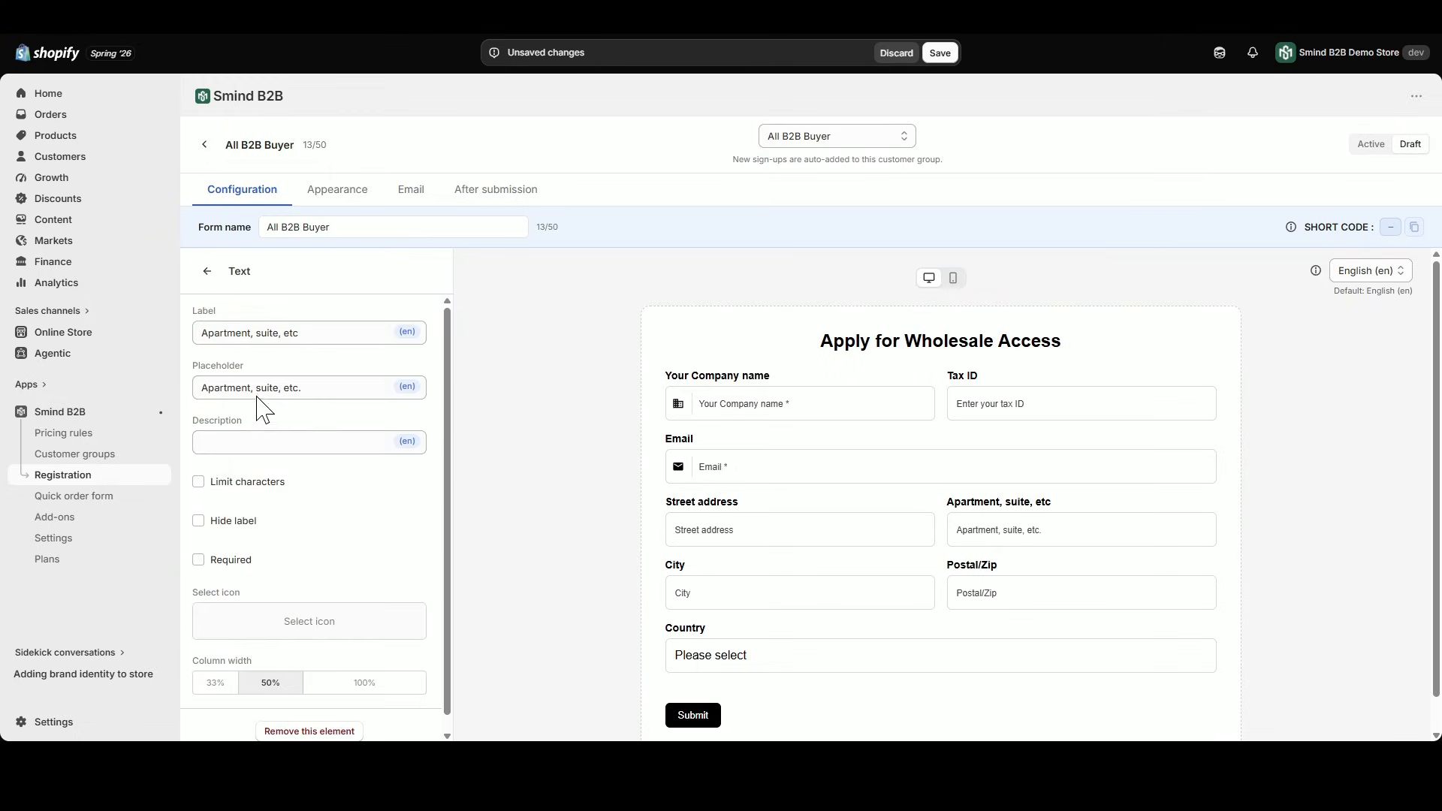
{"action": "left_click", "coordinate": [207, 271]}
{"action": "left_click", "coordinate": [263, 467]}
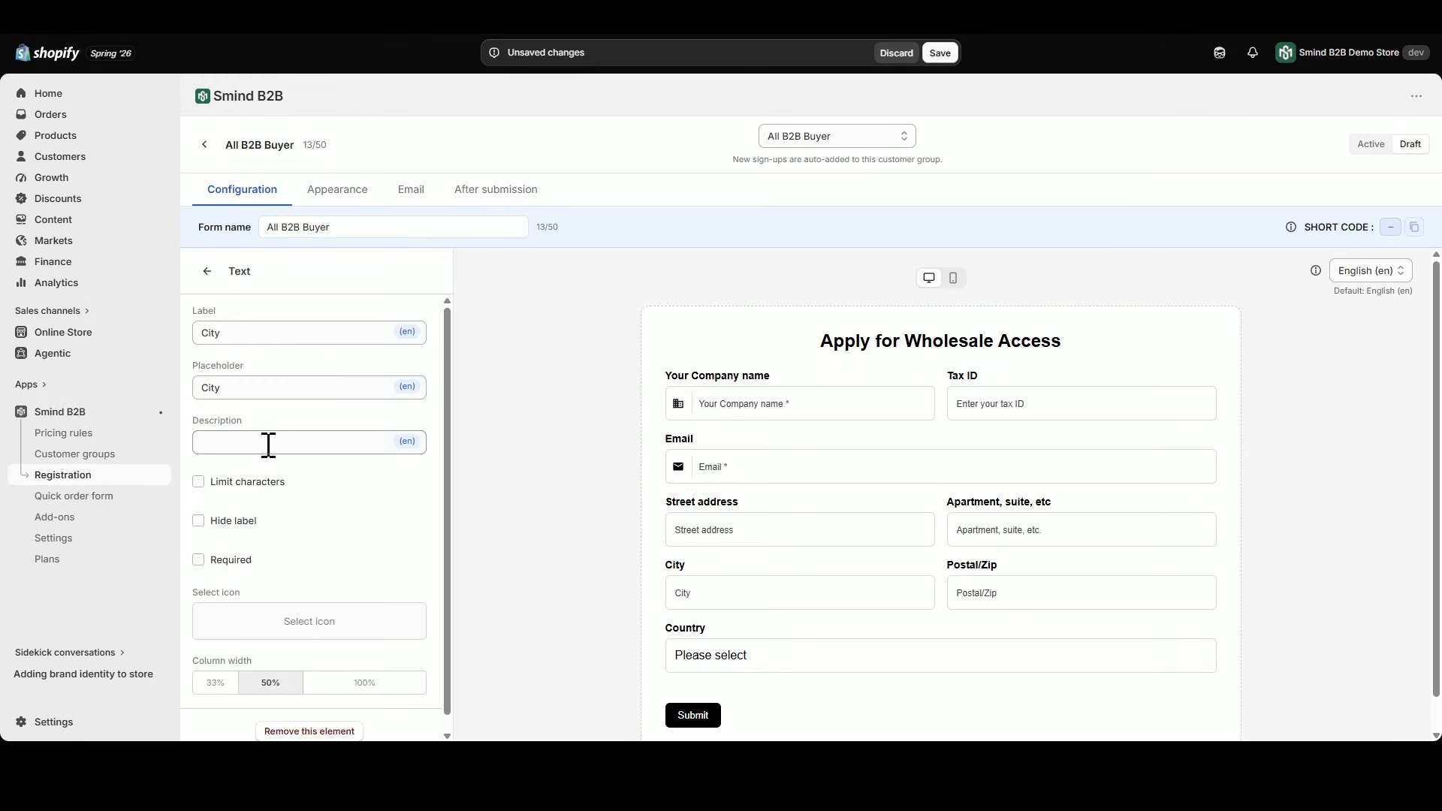
{"action": "left_click", "coordinate": [205, 271]}
{"action": "left_click", "coordinate": [254, 489]}
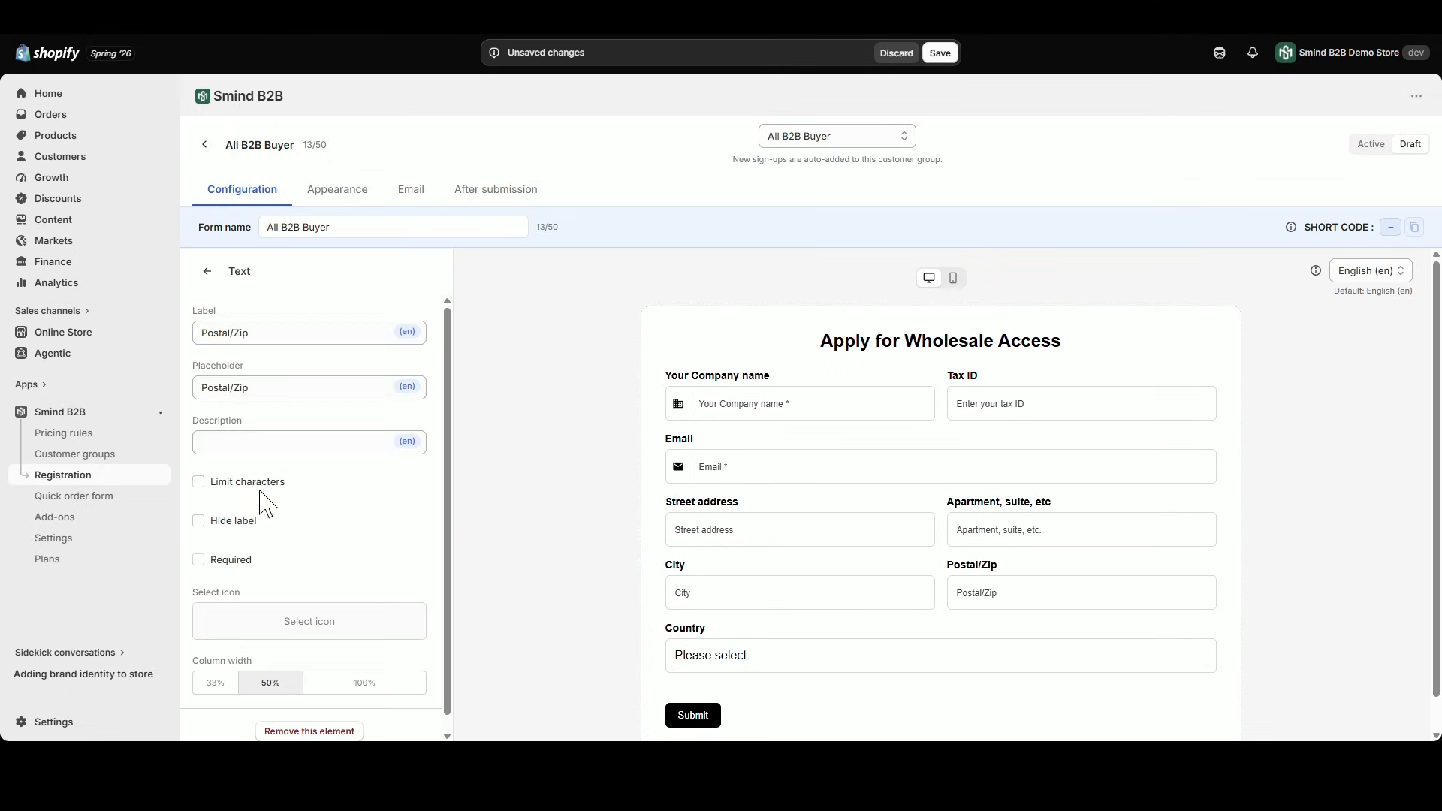
{"action": "left_click", "coordinate": [204, 271]}
- Make the Country field required and return to the element list
{"action": "left_click", "coordinate": [253, 517]}
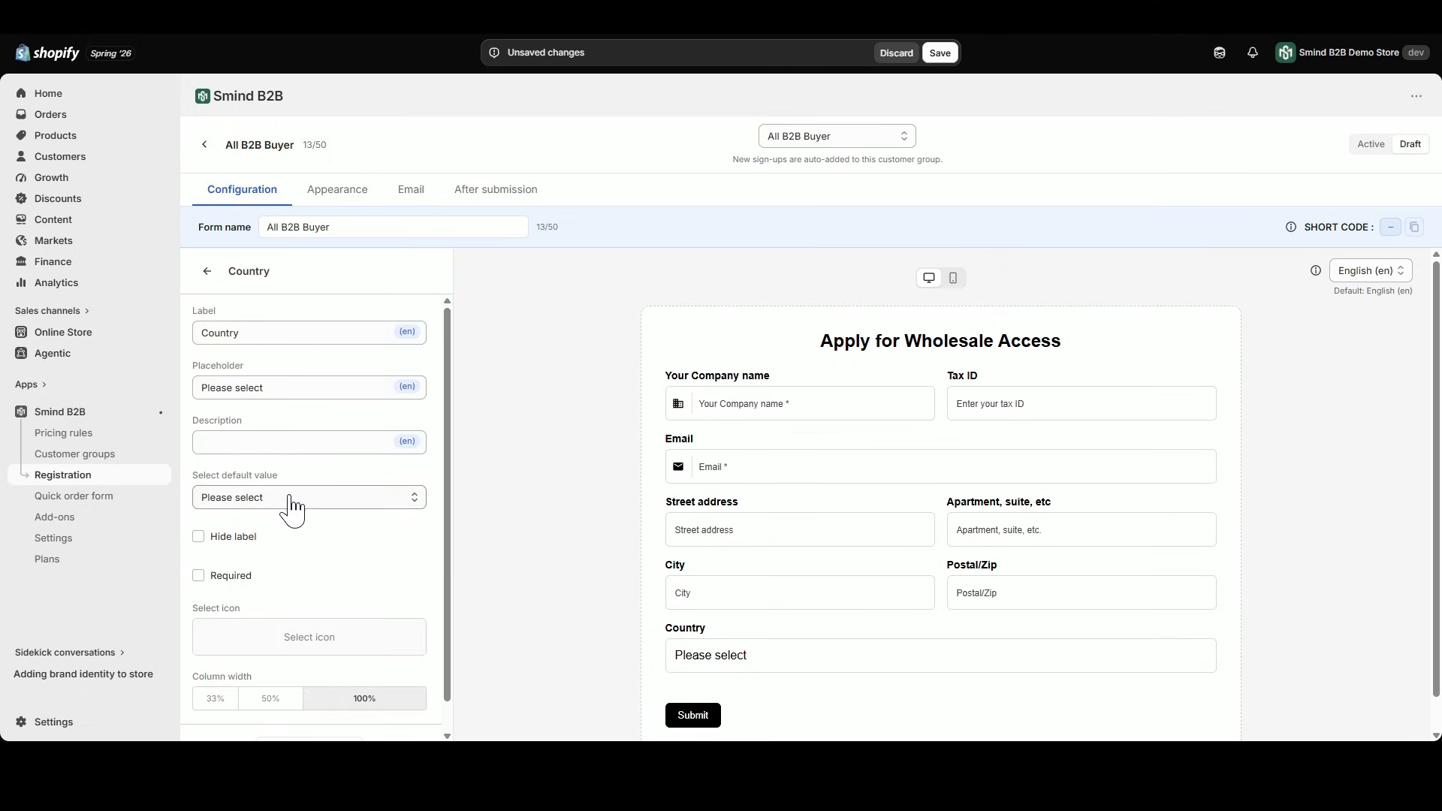
{"action": "scroll", "coordinate": [368, 547], "scroll_direction": "down", "scroll_amount": 1}
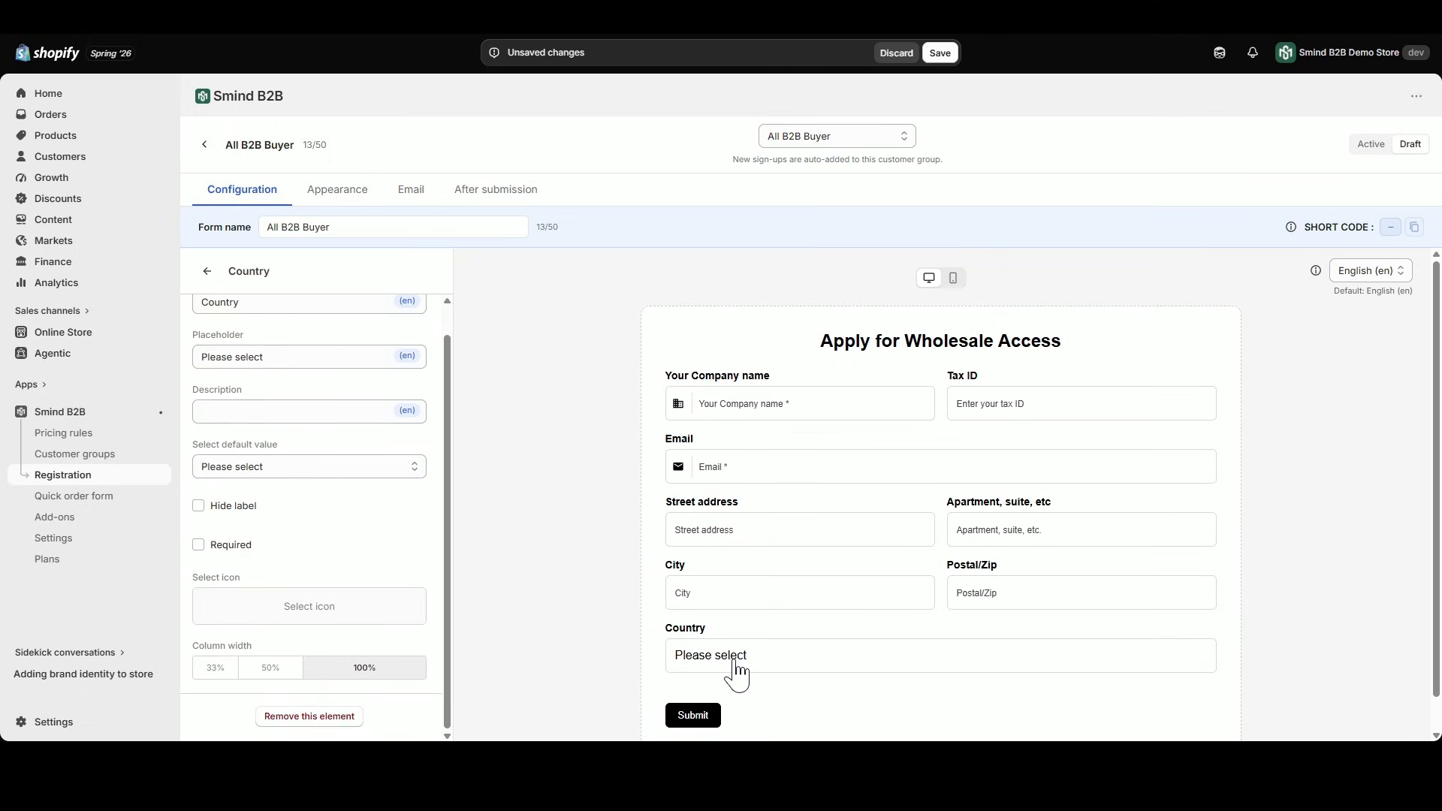
{"action": "left_click", "coordinate": [230, 546]}
{"action": "left_click", "coordinate": [207, 272]}
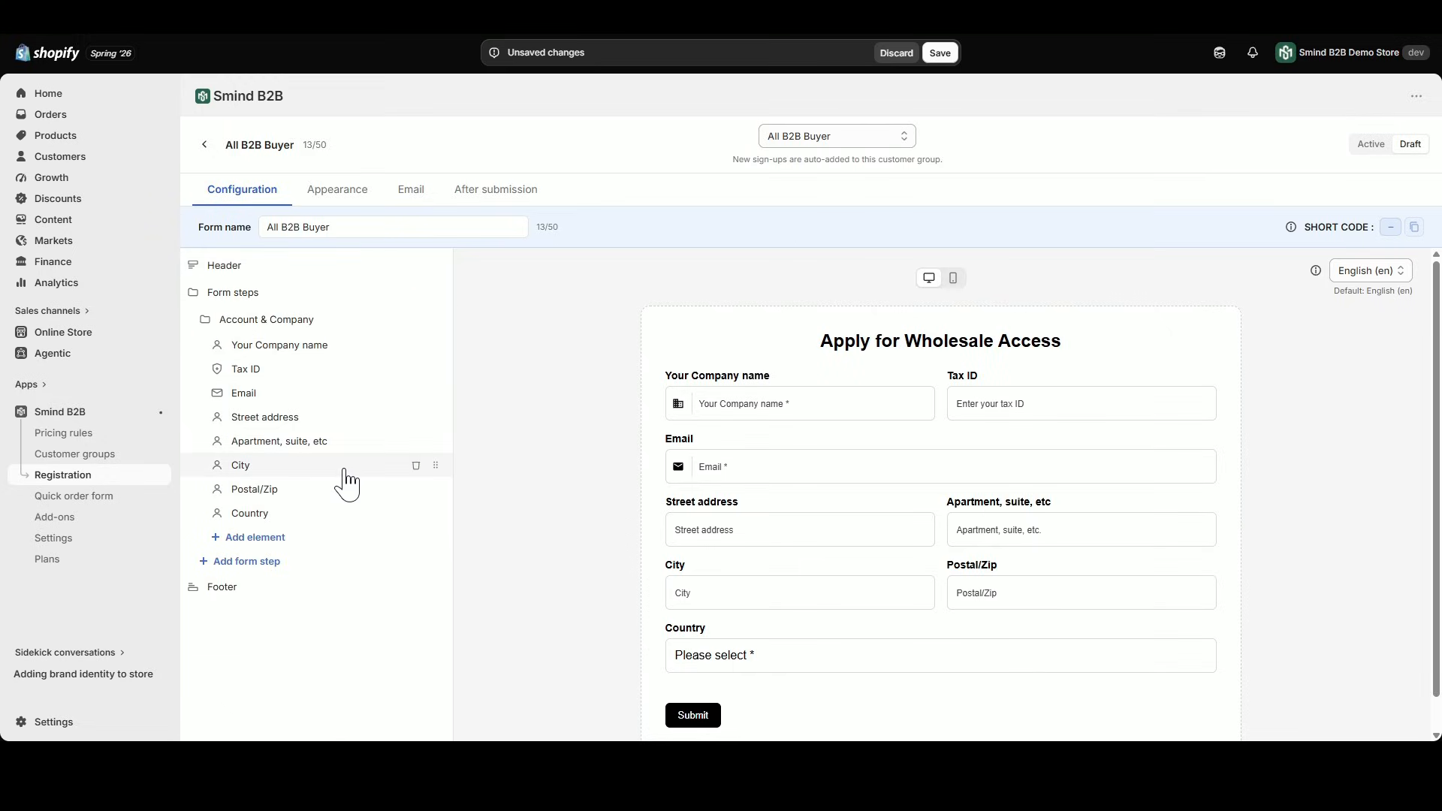
- Add a second form step, show its page in the preview and name the step Survey
{"action": "left_click", "coordinate": [308, 563]}
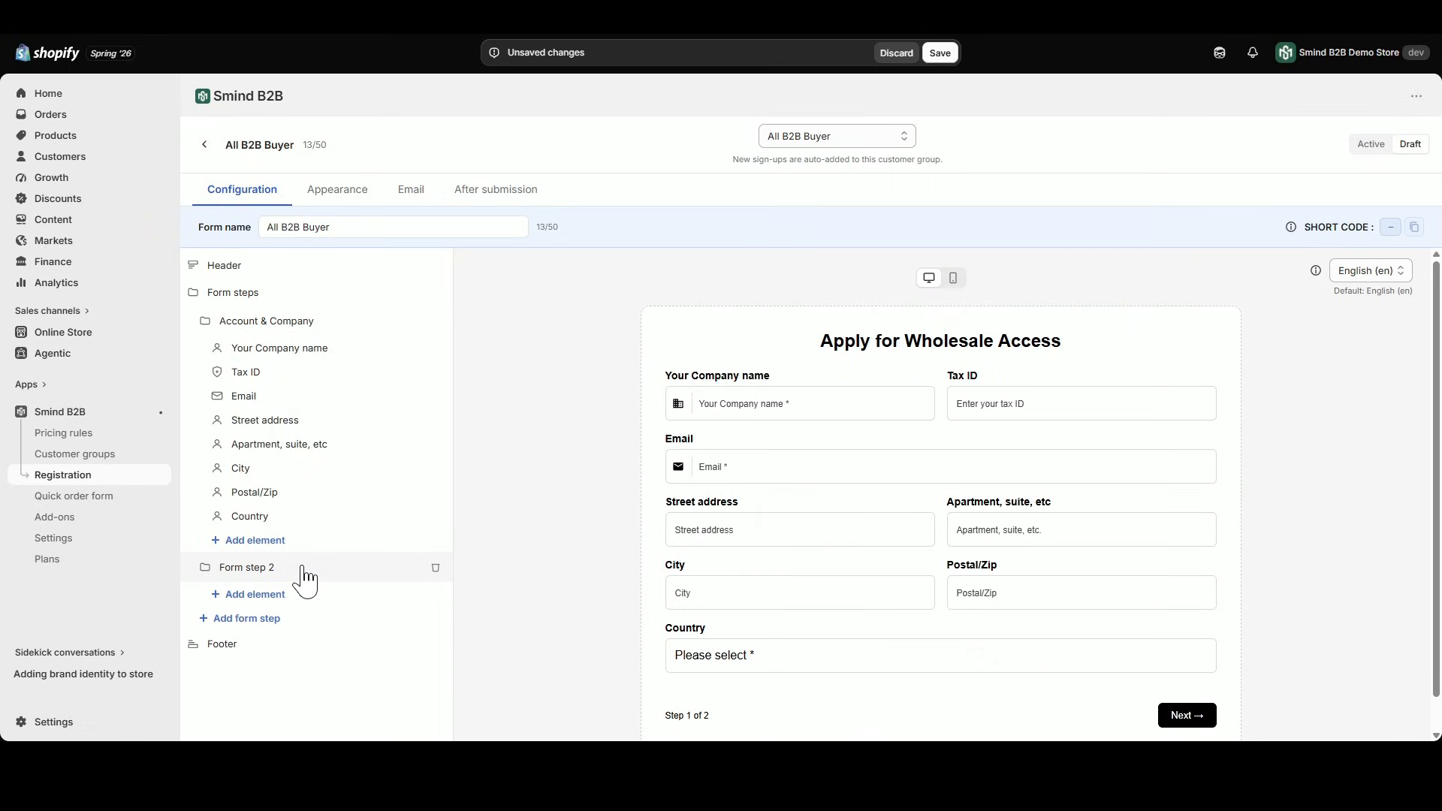
{"action": "left_click", "coordinate": [1169, 719]}
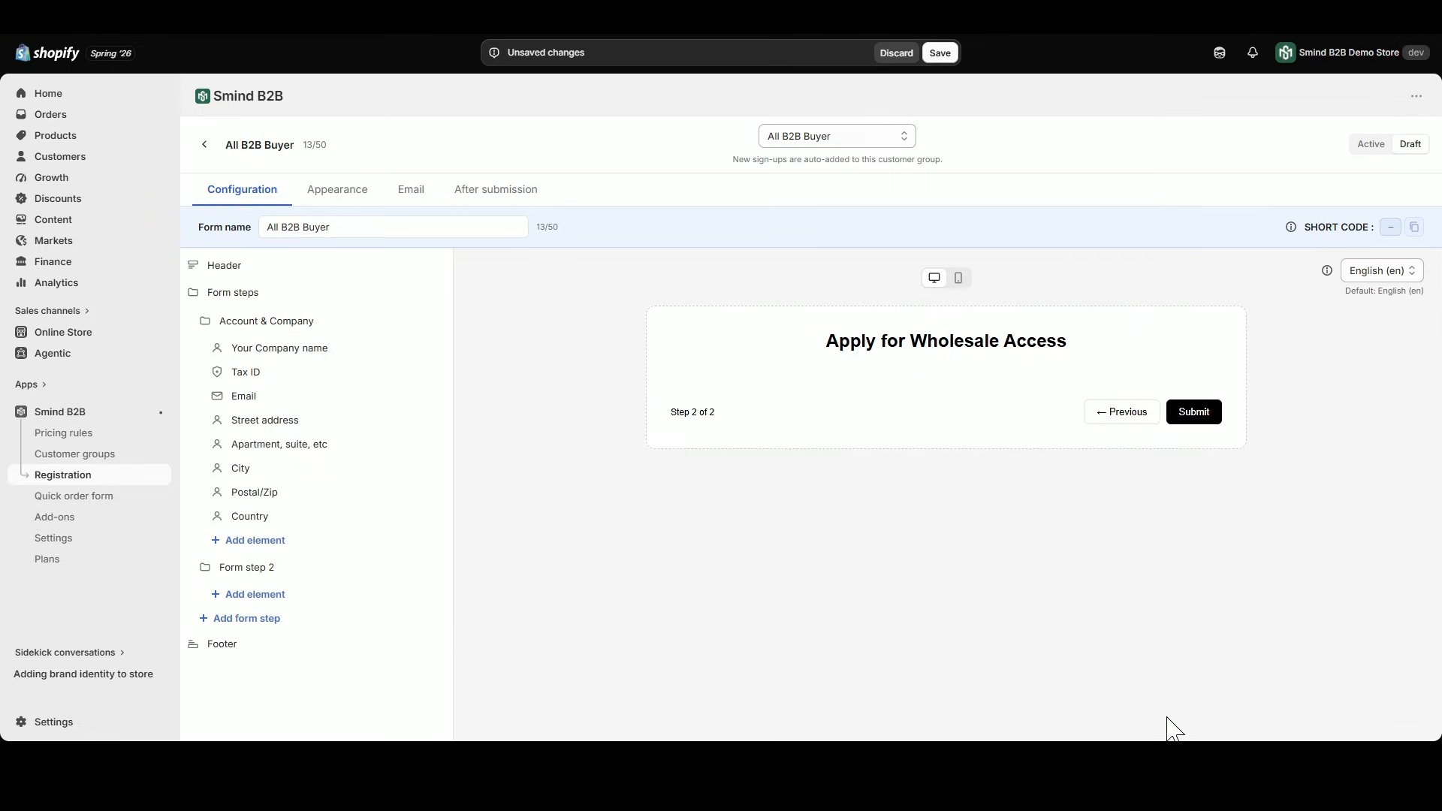
{"action": "left_click", "coordinate": [263, 569]}
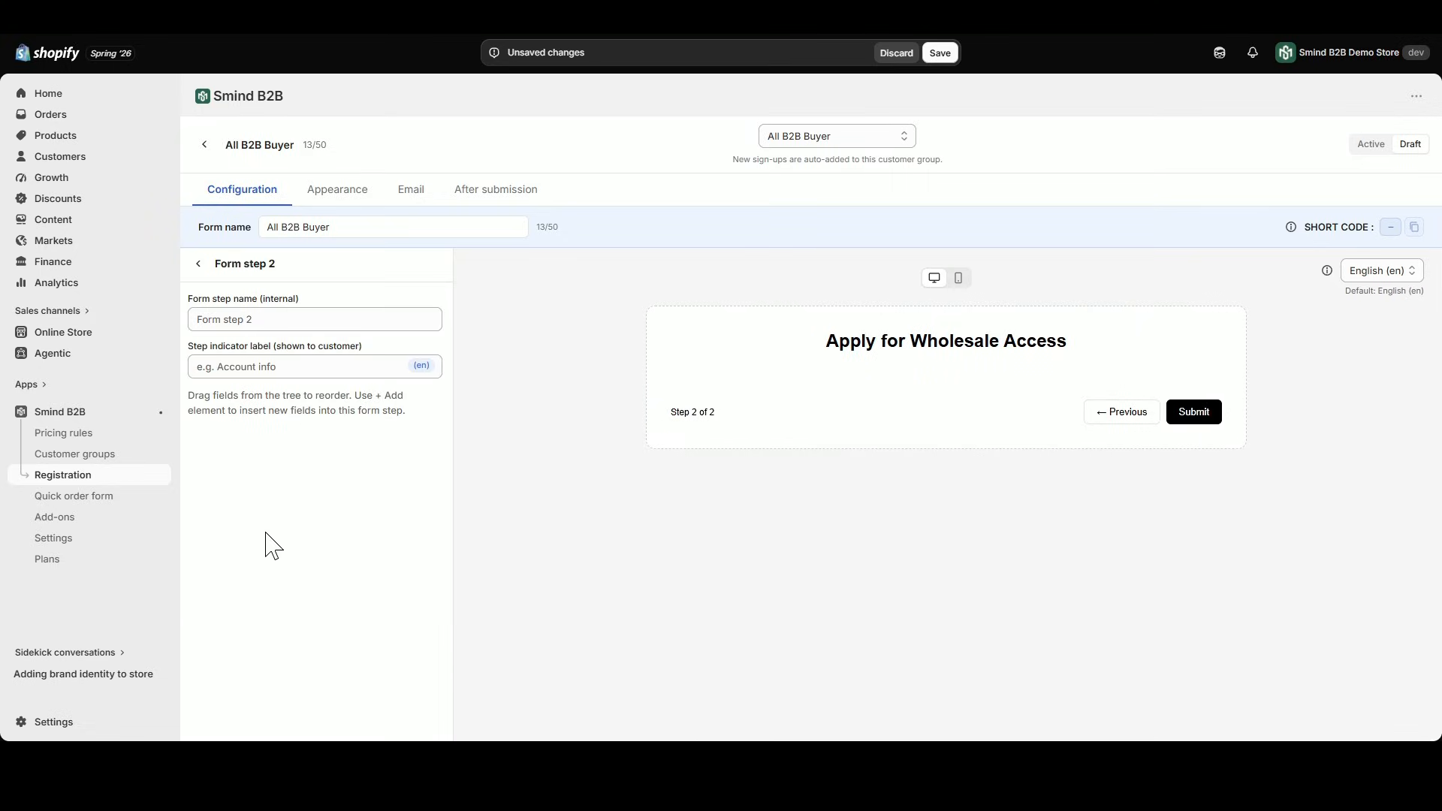
{"action": "triple_click", "coordinate": [238, 319]}
{"action": "type", "text": "Surver"}
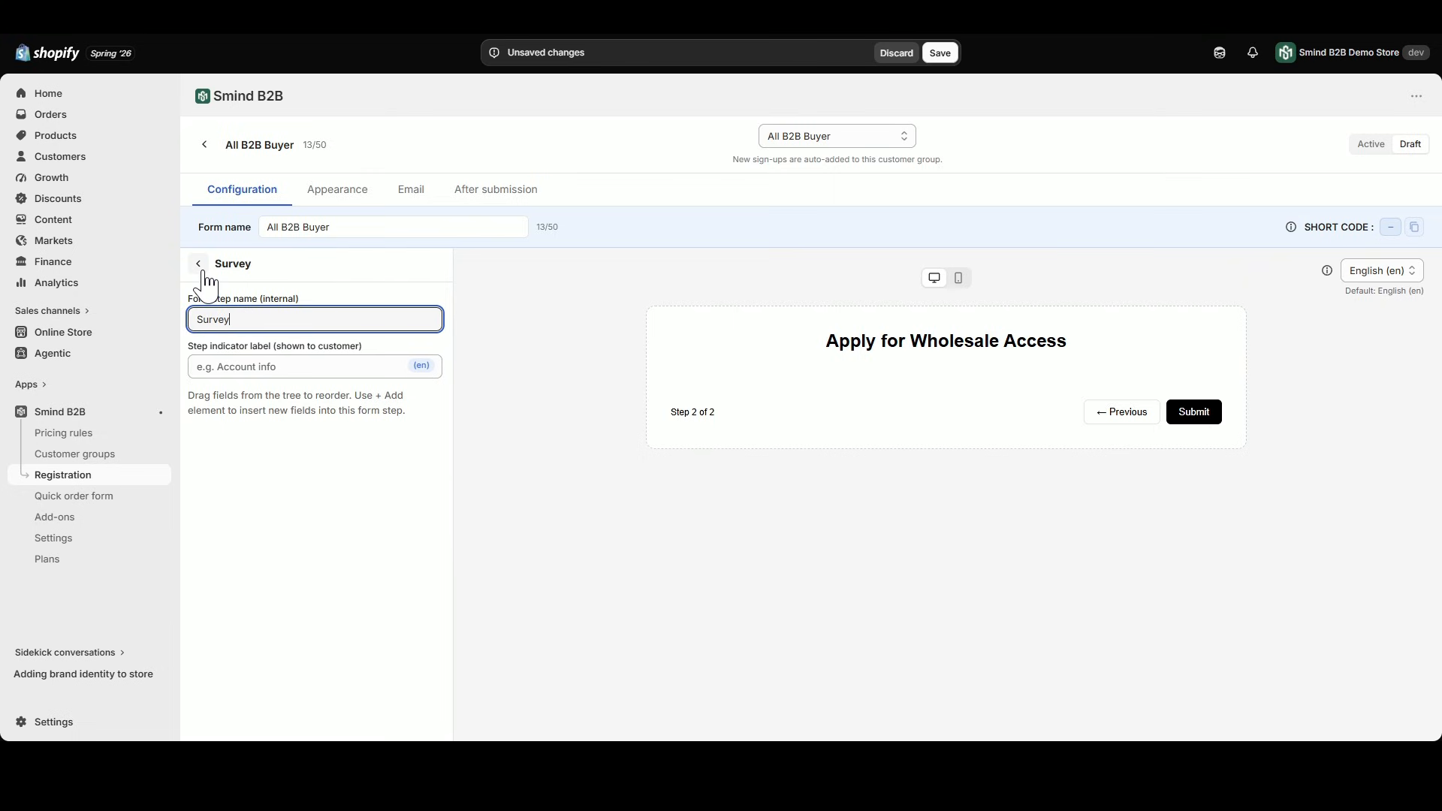
{"action": "left_click", "coordinate": [199, 263]}
- Add a Dropdown element to the Survey step with the label "How do you find us?" and the placeholder "Referral Sources"
{"action": "left_click", "coordinate": [253, 594]}
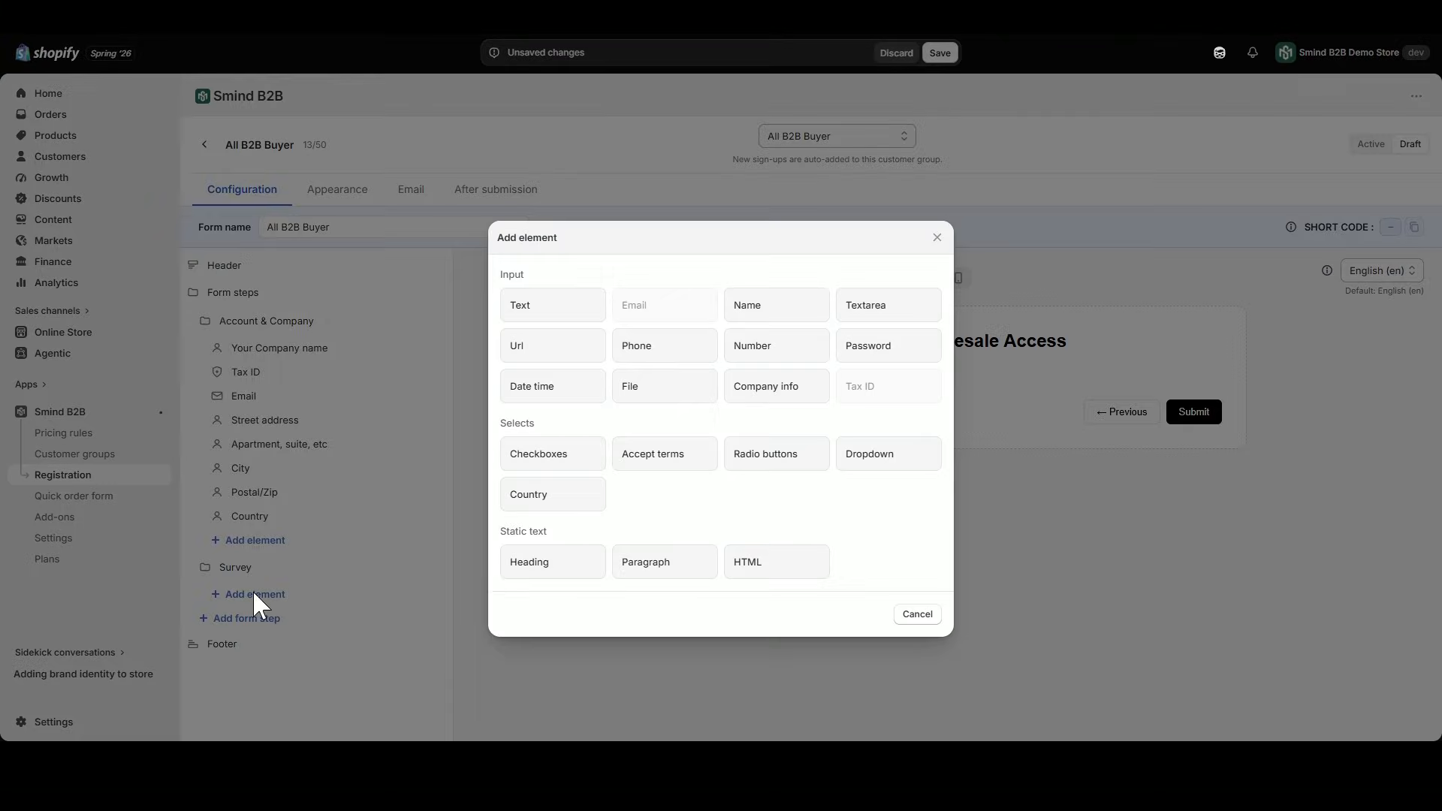
{"action": "left_click", "coordinate": [857, 466]}
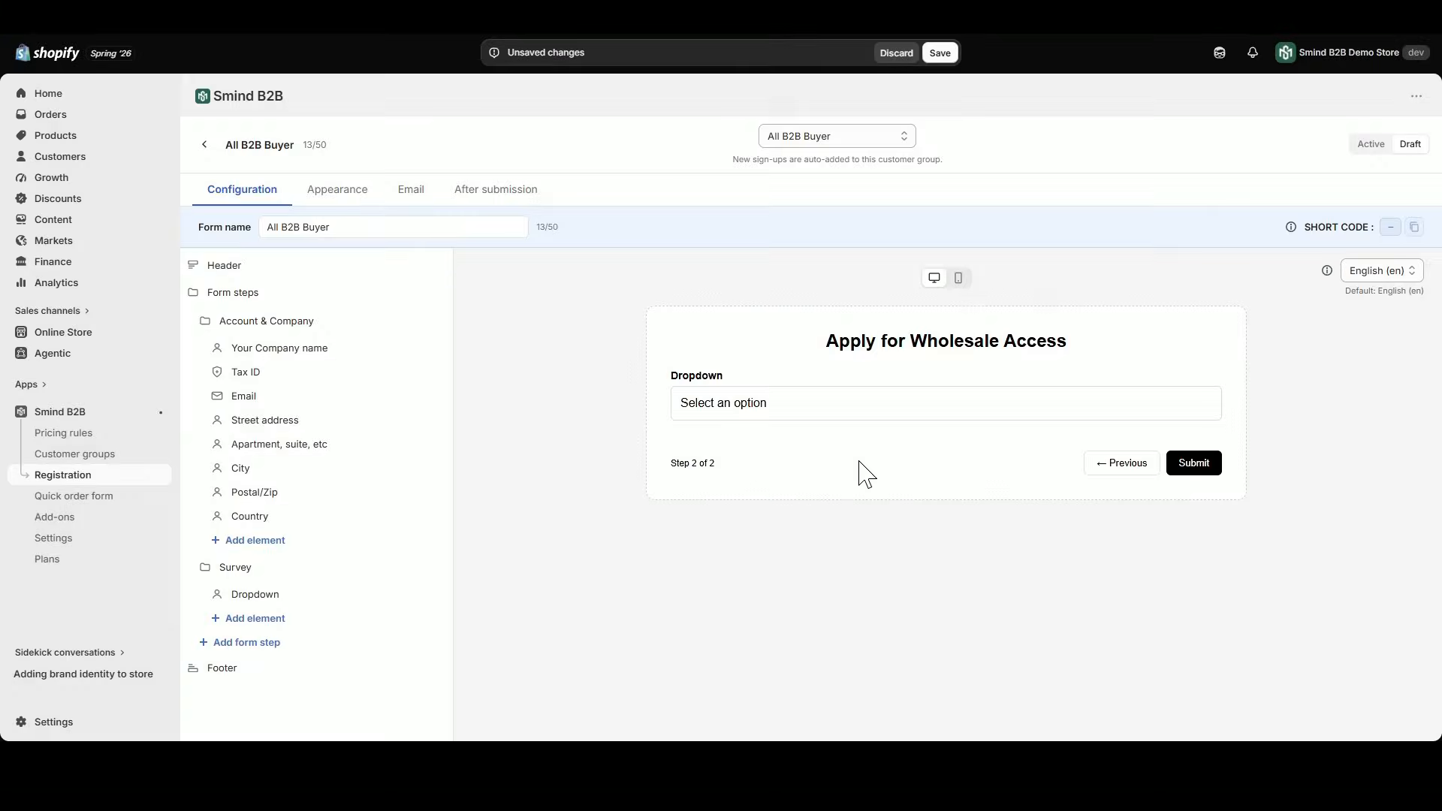
{"action": "left_click", "coordinate": [259, 595]}
{"action": "left_click_drag", "start_coordinate": [271, 335], "coordinate": [186, 345]}
{"action": "type", "text": "H"}
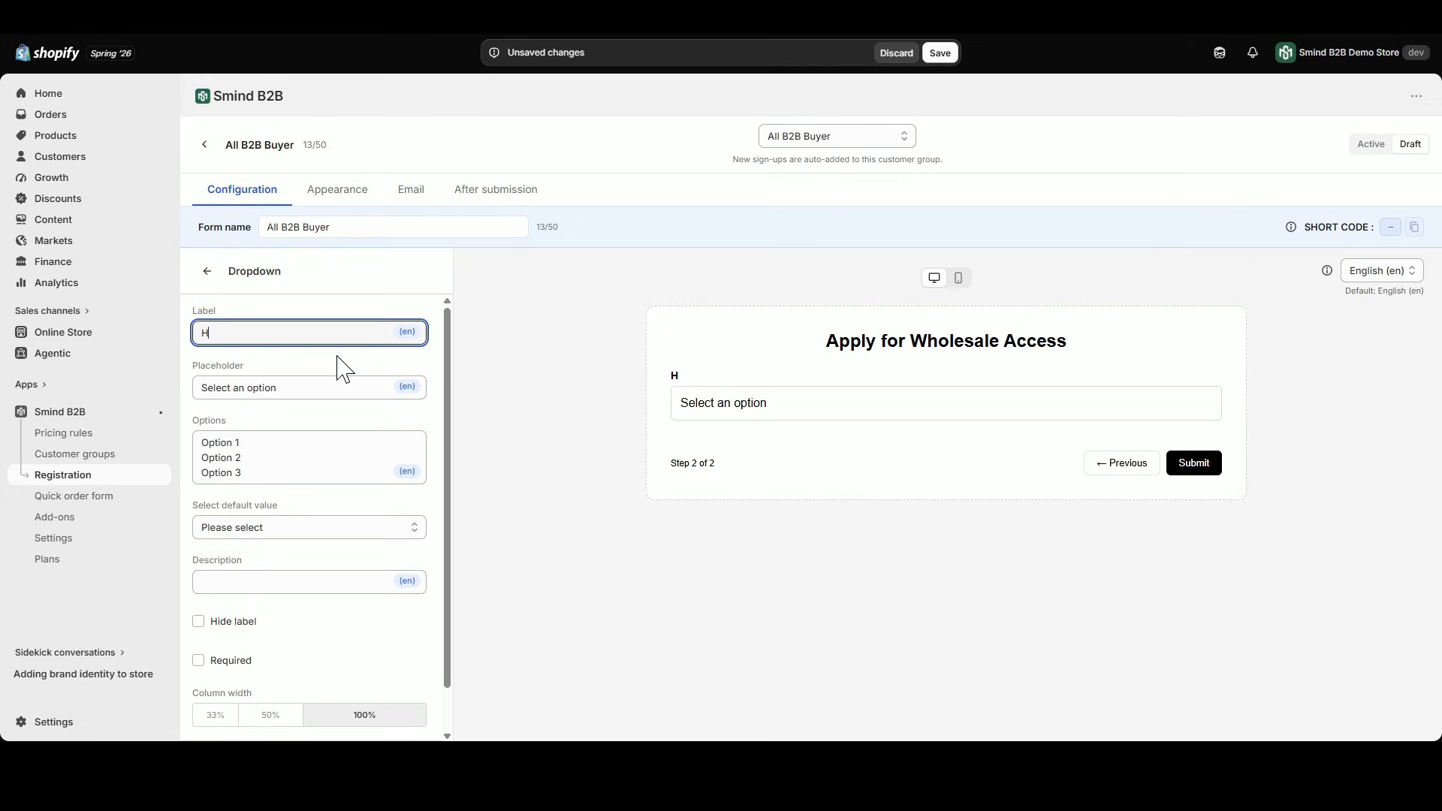
{"action": "type", "text": "ow do you find us?"}
{"action": "triple_click", "coordinate": [325, 386]}
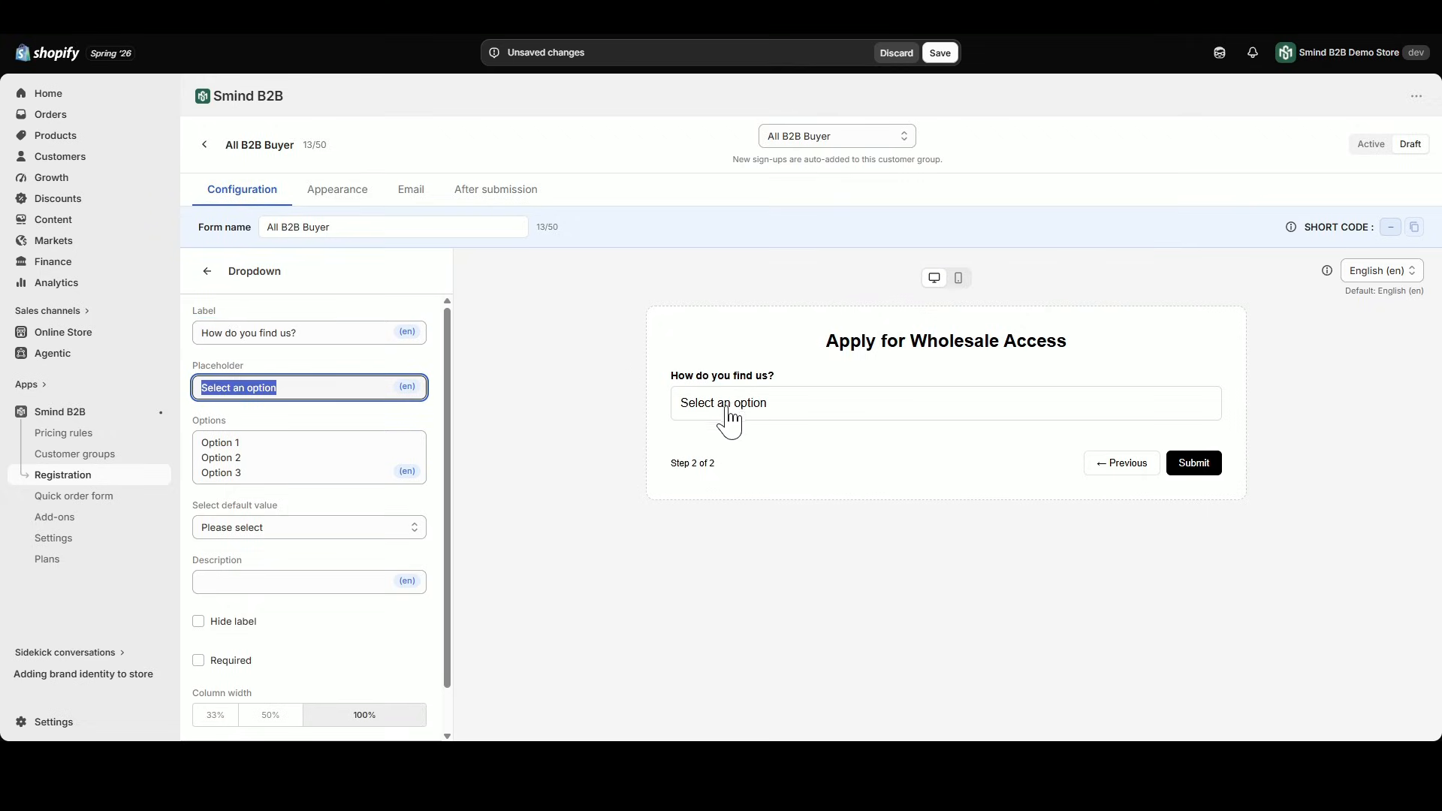
{"action": "type", "text": "Referral Sources"}
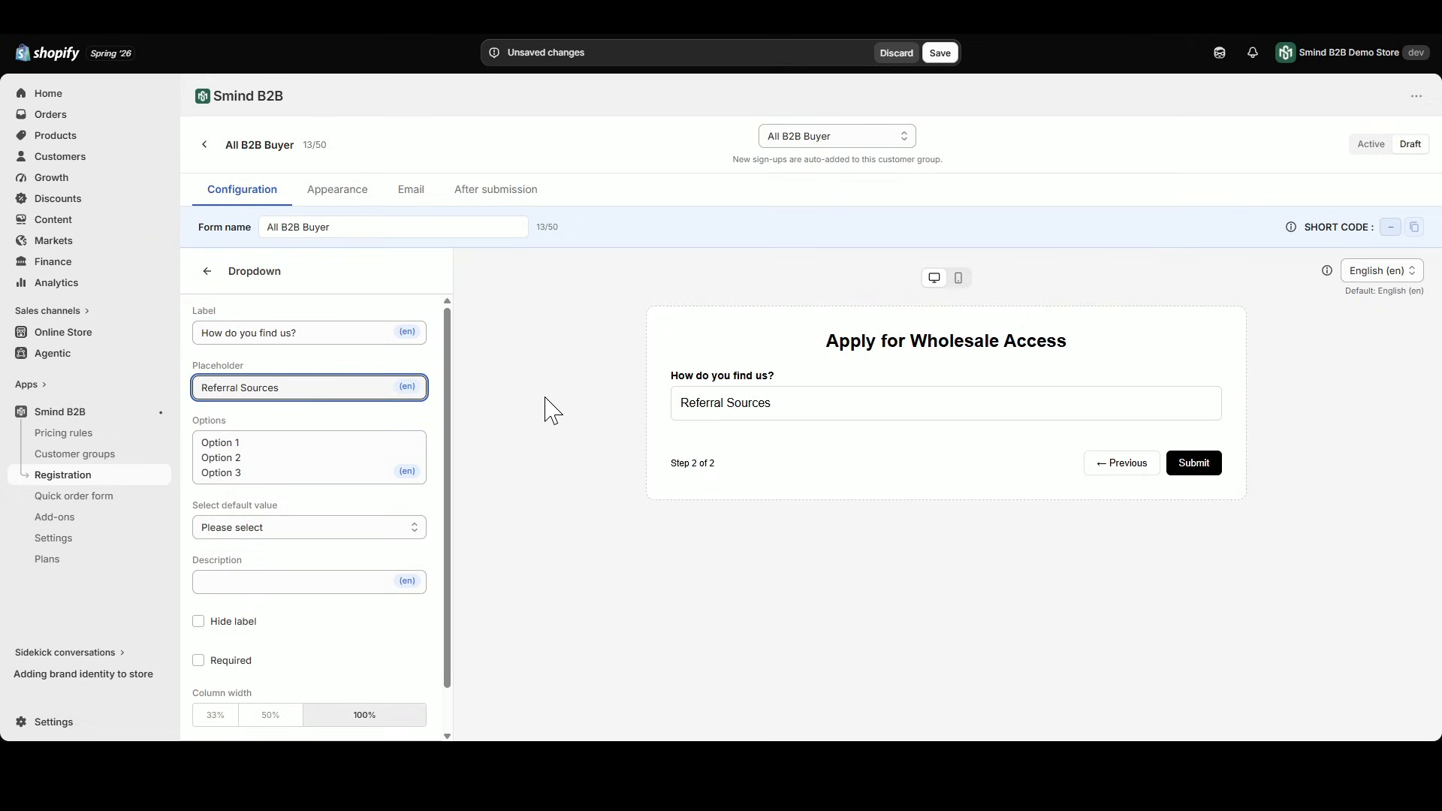
- Replace the dropdown's options with Search Engine (Google, Bing), Social Media (Facebook, Tiktok, X), Advertising and Word of mouth, one per line
{"action": "left_click", "coordinate": [290, 466]}
{"action": "key", "text": "ctrl+a"}
{"action": "type", "text": "Sea"}
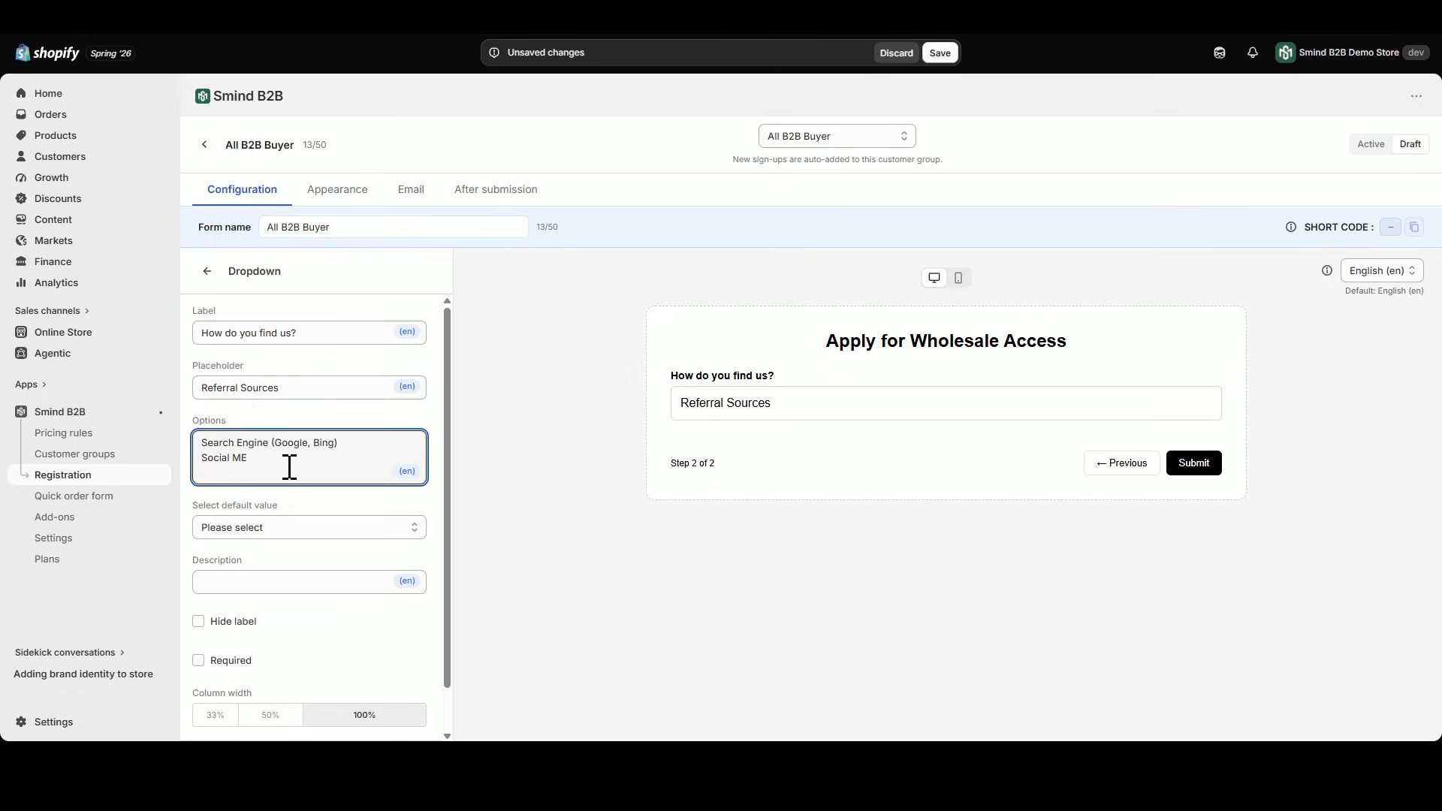
{"action": "type", "text": "ook, Tiktok, X"}
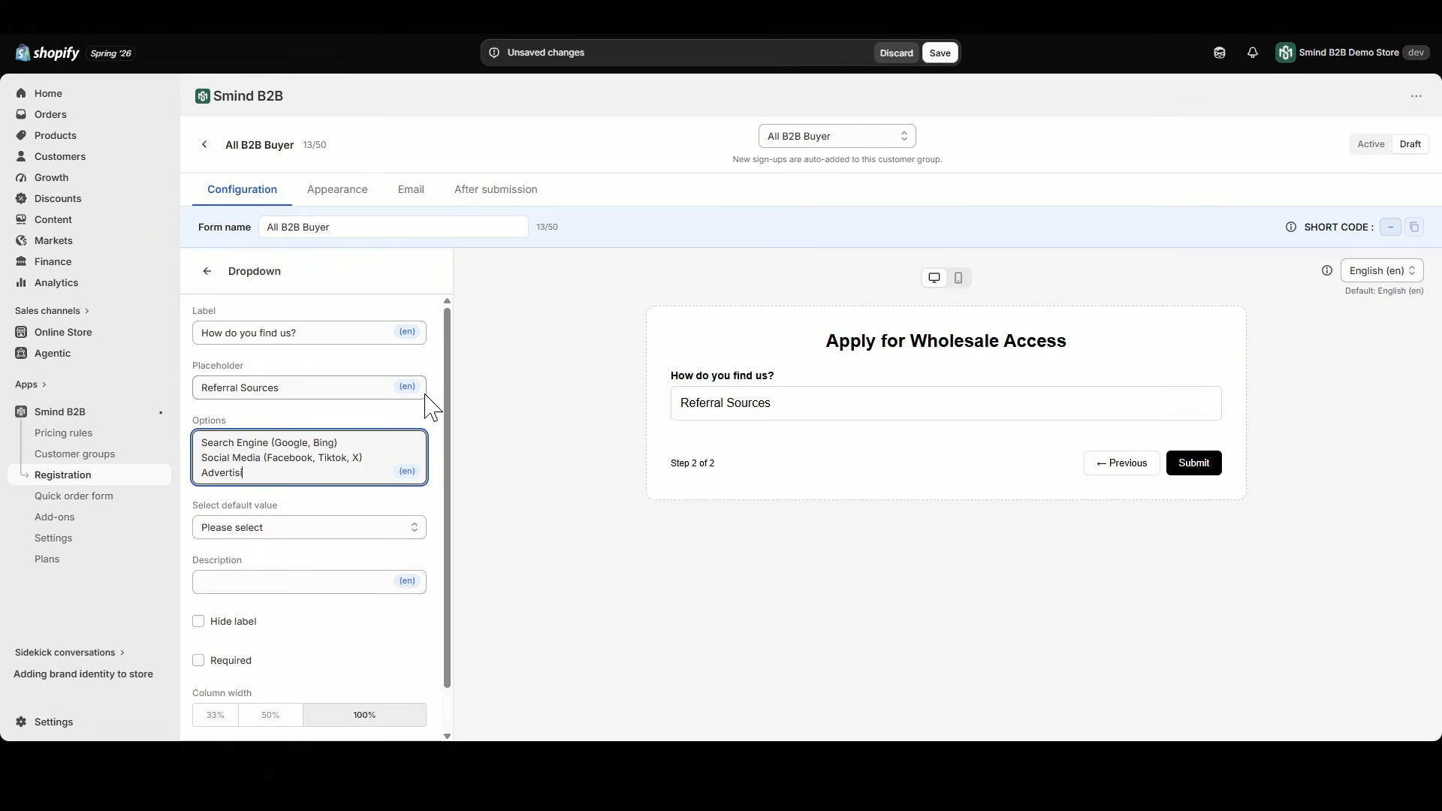
{"action": "type", "text": "ng"}
{"action": "key", "text": "Return"}
{"action": "type", "text": "Word of mouth"}
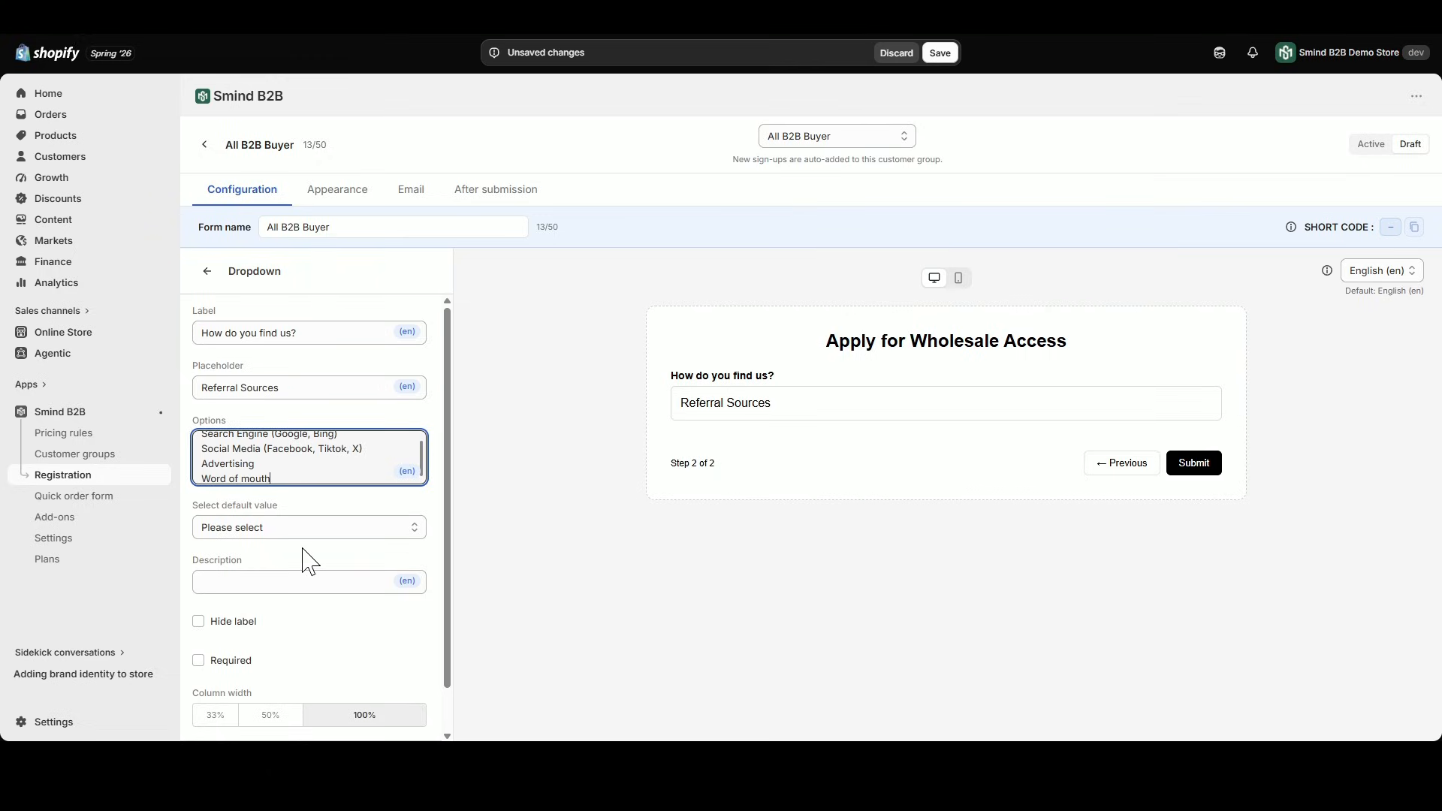
- Make the "How do you find us?" dropdown required and return to the element list
{"action": "scroll", "coordinate": [305, 560], "scroll_direction": "down", "scroll_amount": 1}
{"action": "left_click", "coordinate": [226, 615]}
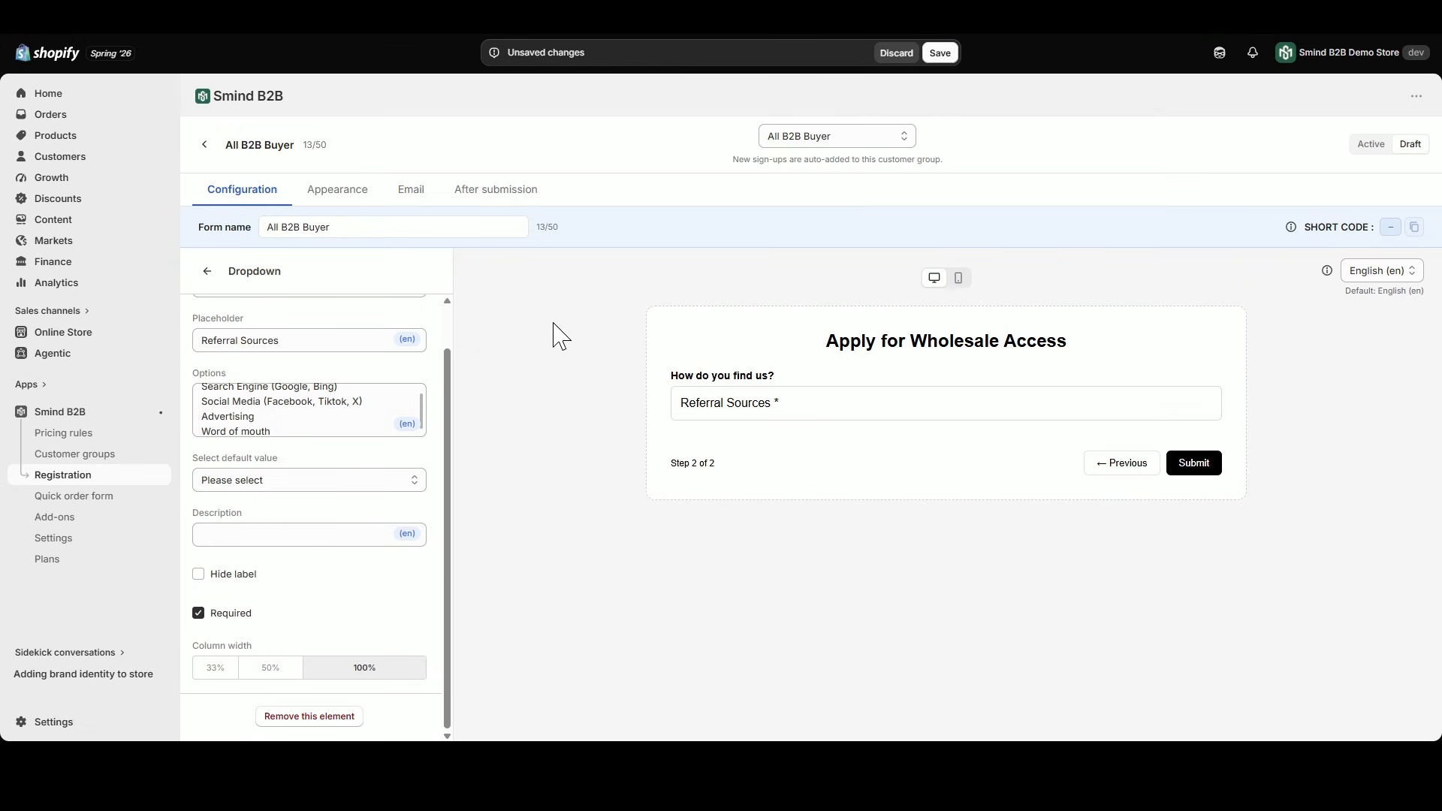
{"action": "left_click", "coordinate": [208, 272]}
- Add a Radio buttons element to the Survey step and label it "Which payment method do you prefer?"
{"action": "left_click", "coordinate": [254, 618]}
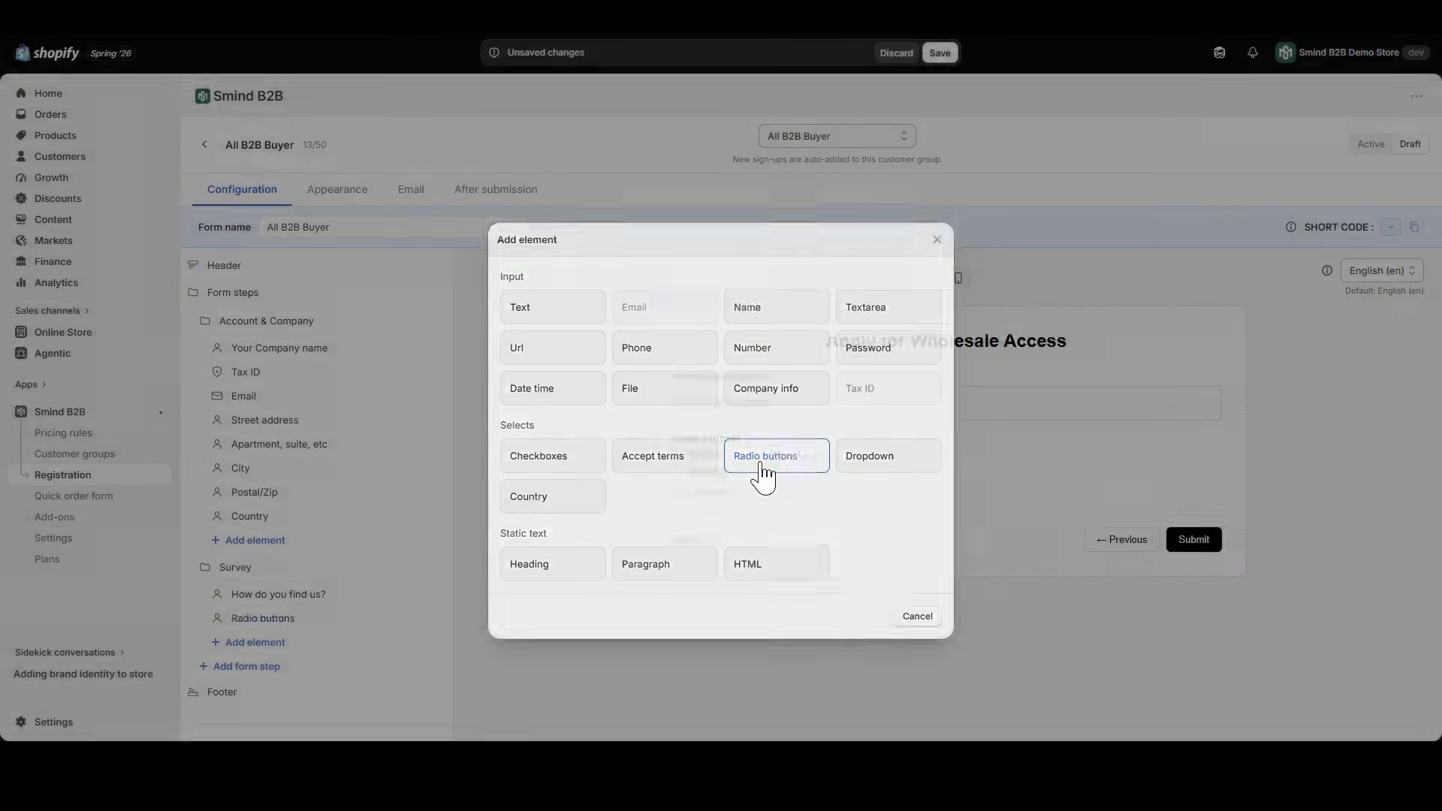
{"action": "left_click", "coordinate": [763, 460]}
{"action": "left_click", "coordinate": [282, 621]}
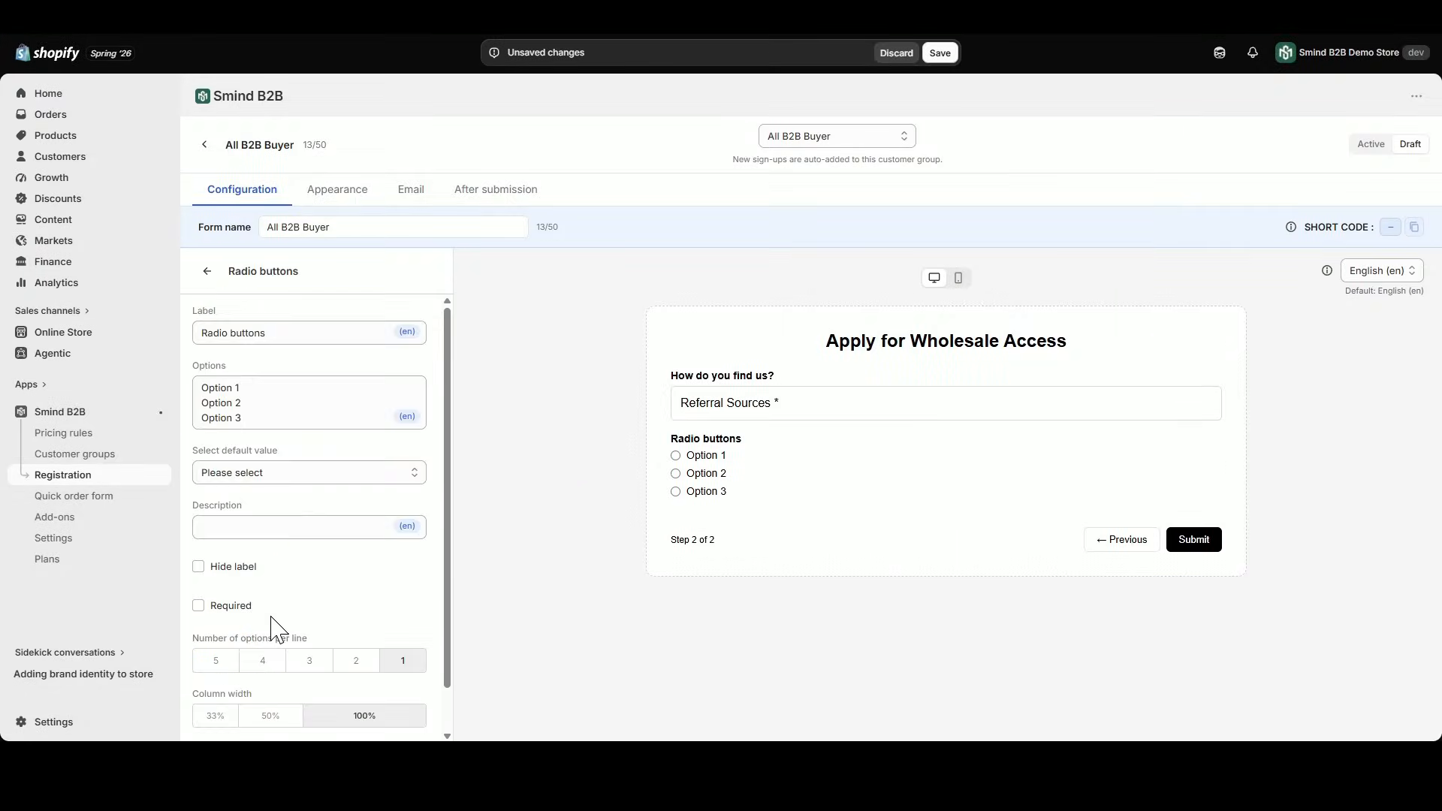
{"action": "triple_click", "coordinate": [301, 334]}
{"action": "type", "text": "Which "}
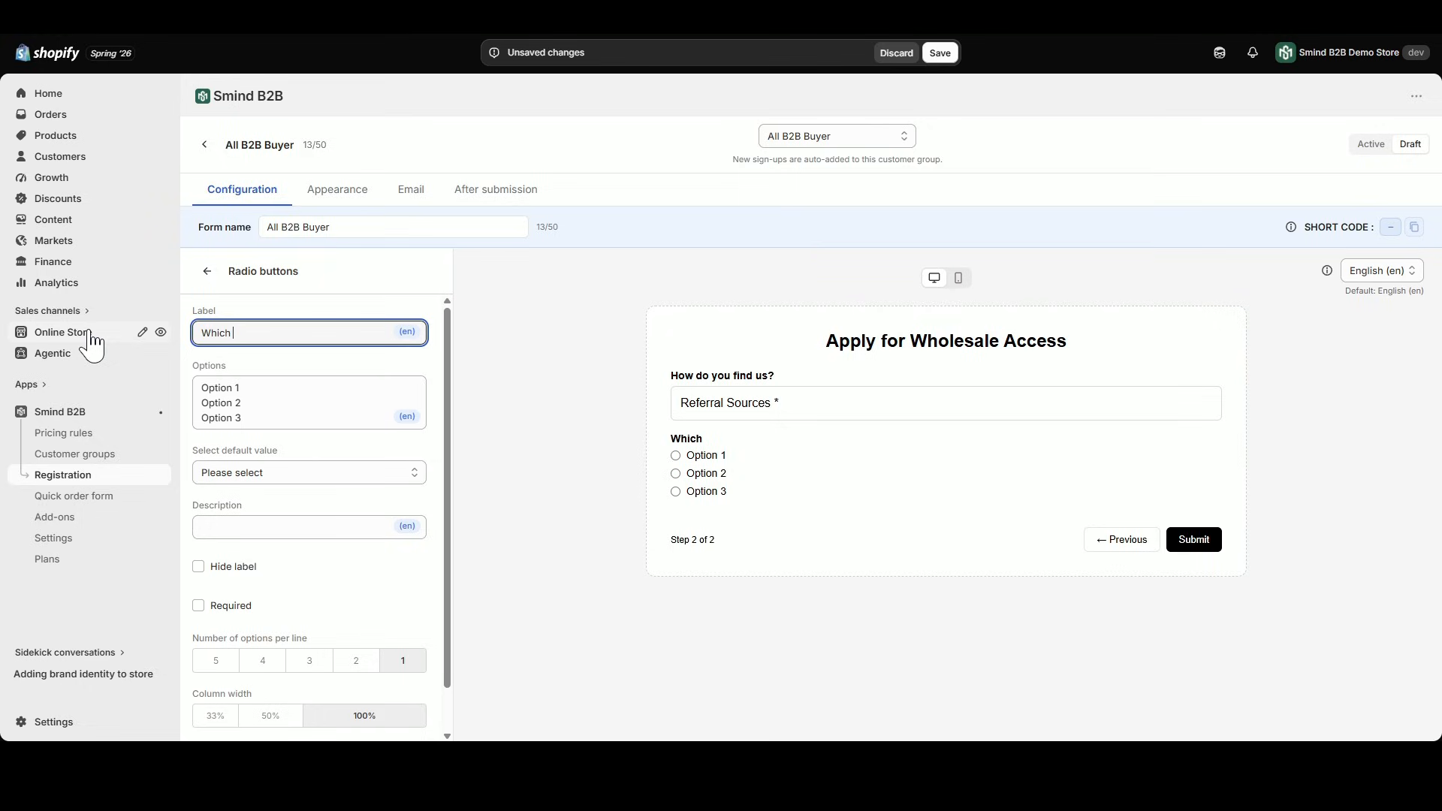
{"action": "type", "text": "payment method do you prefer?"}
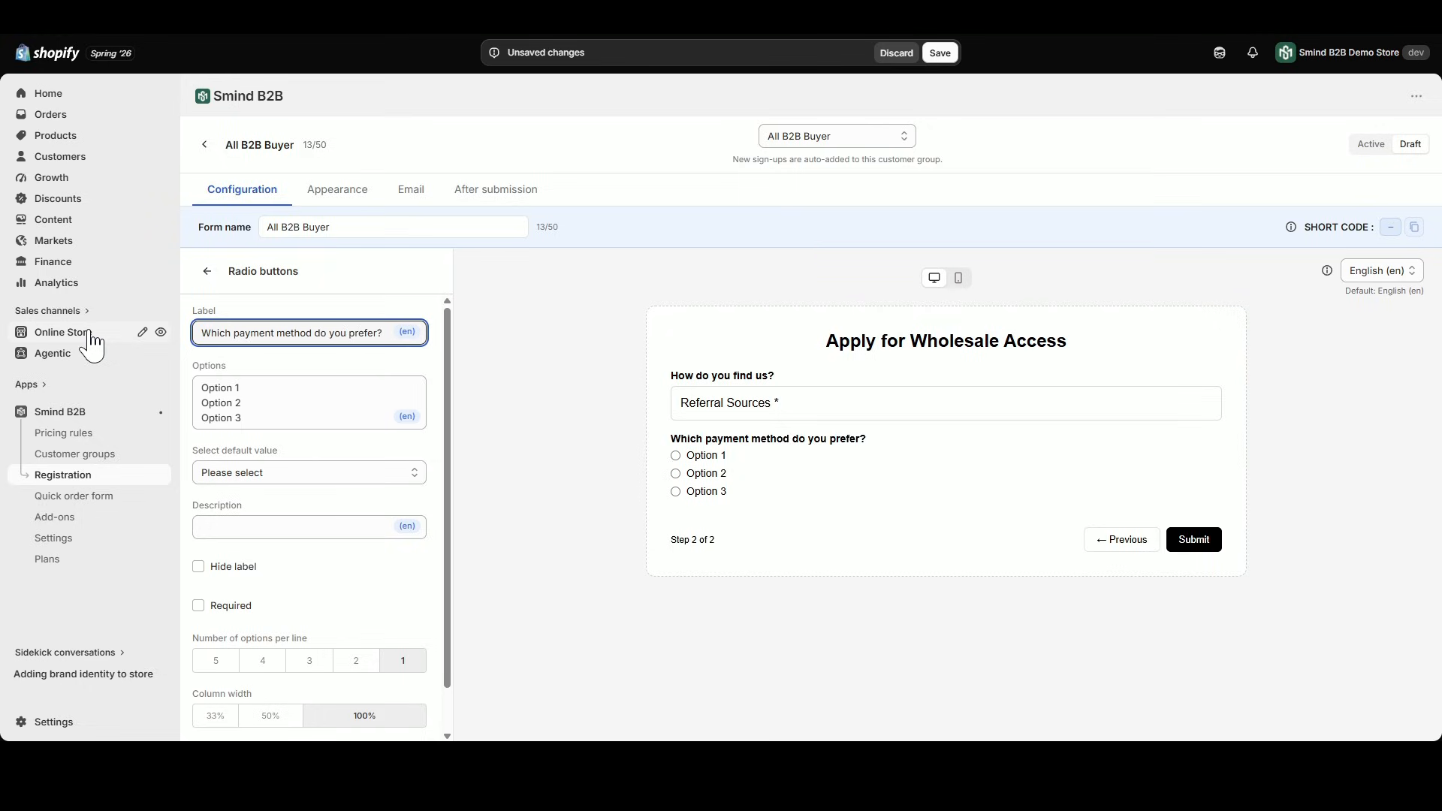
- Replace the radio button options with Wire Transfer, Net Credit Terms, Credit Card and Digital Wallet, one per line
{"action": "left_click", "coordinate": [272, 403]}
{"action": "key", "text": "ctrl+a"}
{"action": "type", "text": "Wire "}
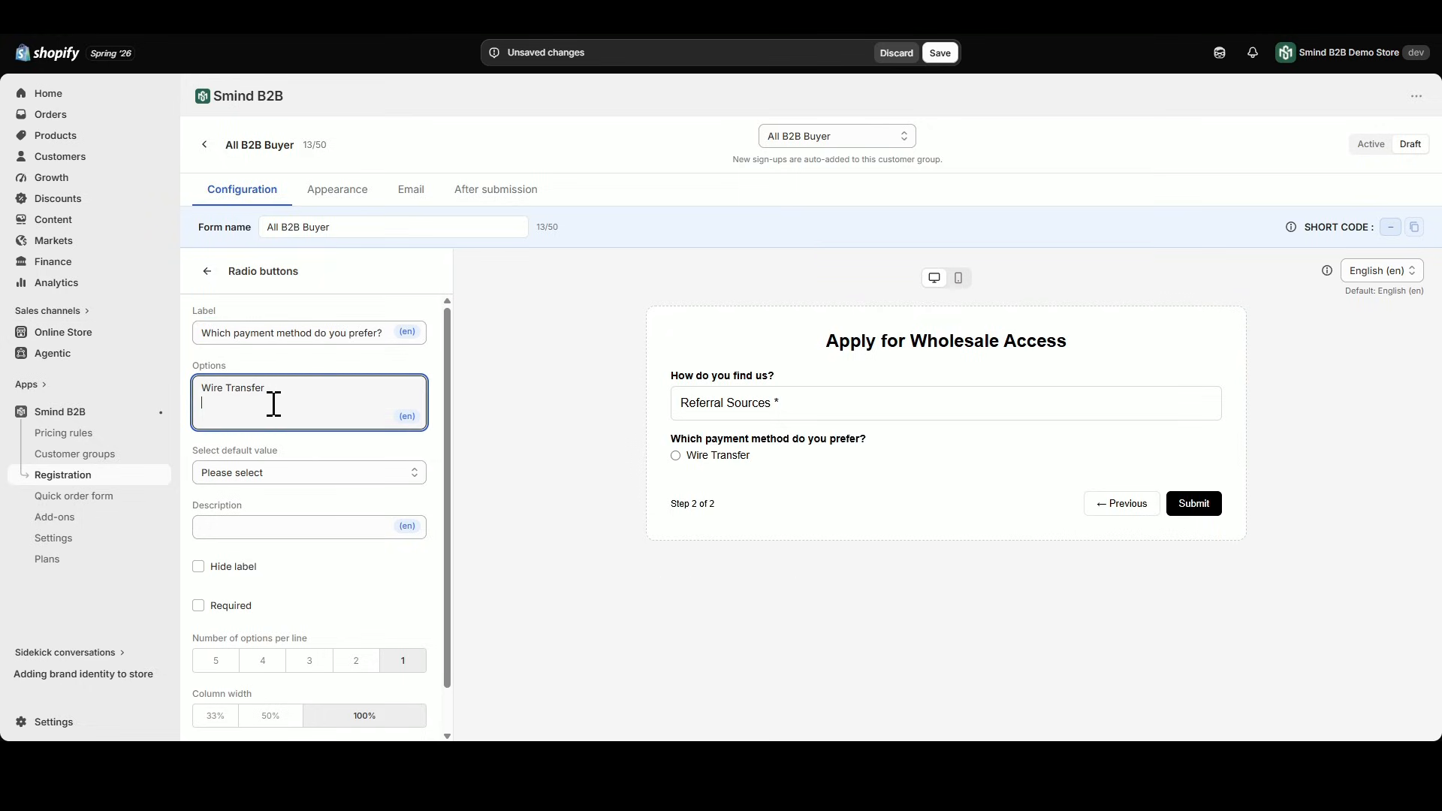
{"action": "type", "text": "Transfer"}
{"action": "key", "text": "Return"}
{"action": "type", "text": "Net Credit Terms Credit Card"}
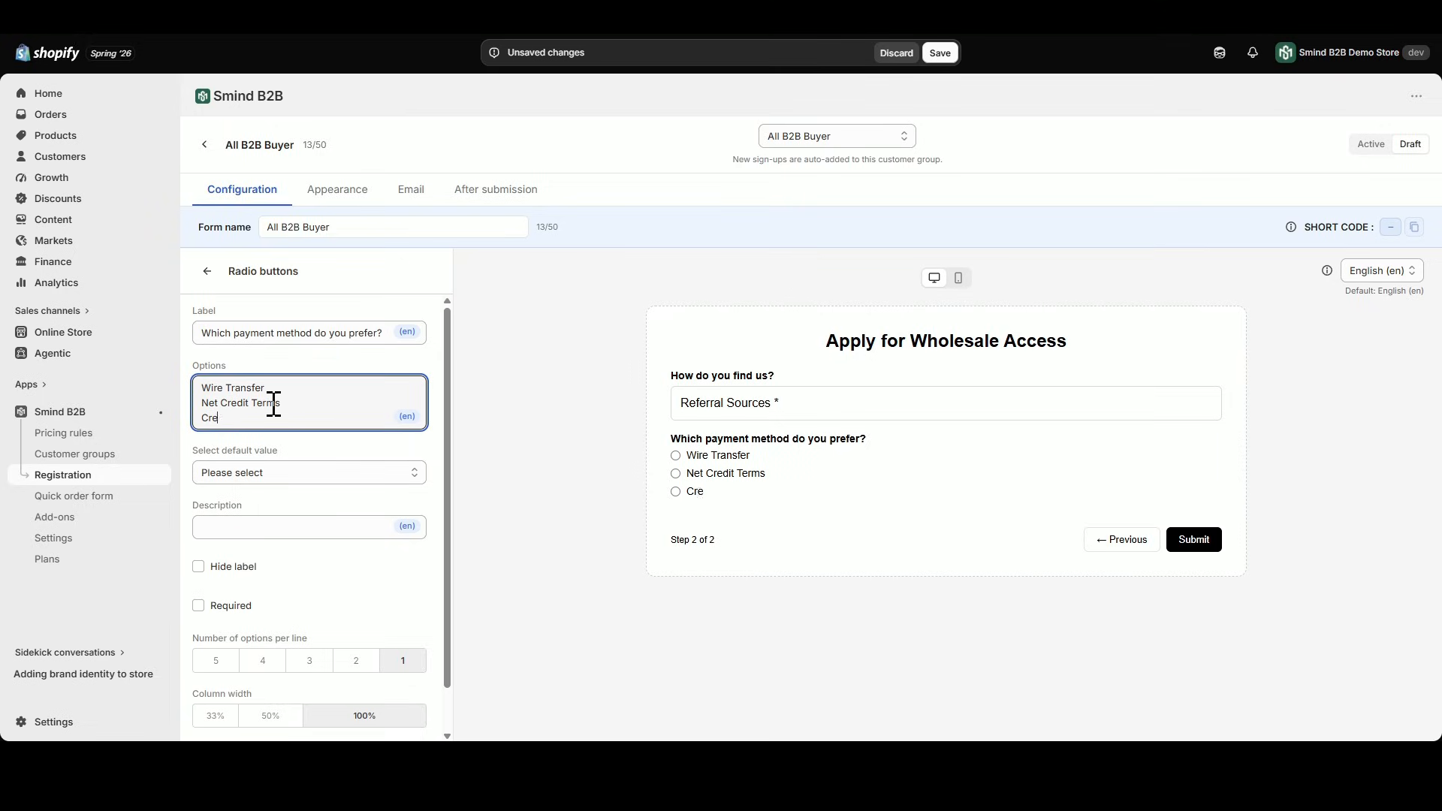
{"action": "key", "text": "Return"}
{"action": "type", "text": "Digital Wallet"}
{"action": "left_click", "coordinate": [294, 502]}
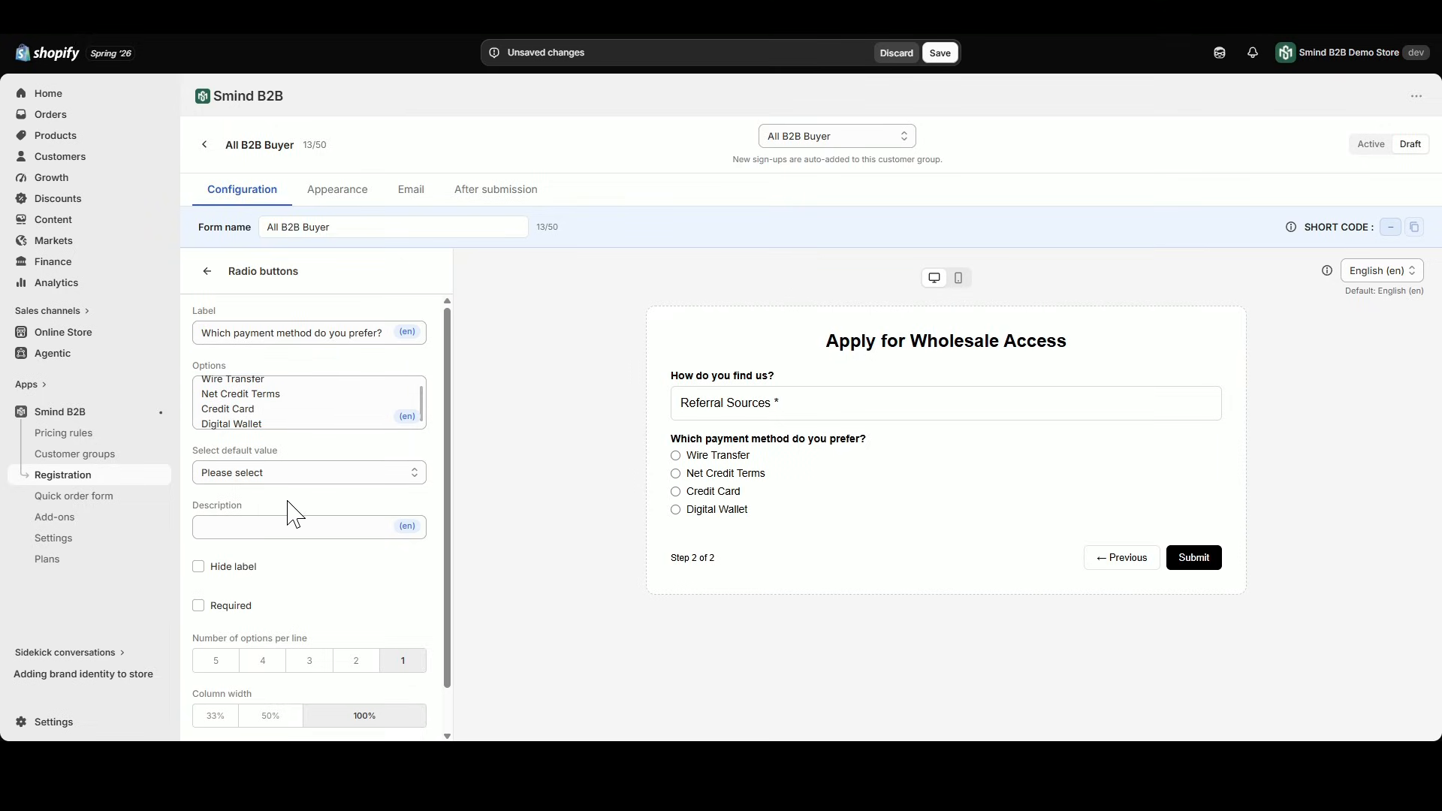
- Make the payment method question required, arrange its options two per line, and try selecting options in the preview
{"action": "left_click", "coordinate": [224, 605]}
{"action": "scroll", "coordinate": [348, 579], "scroll_direction": "down", "scroll_amount": 2}
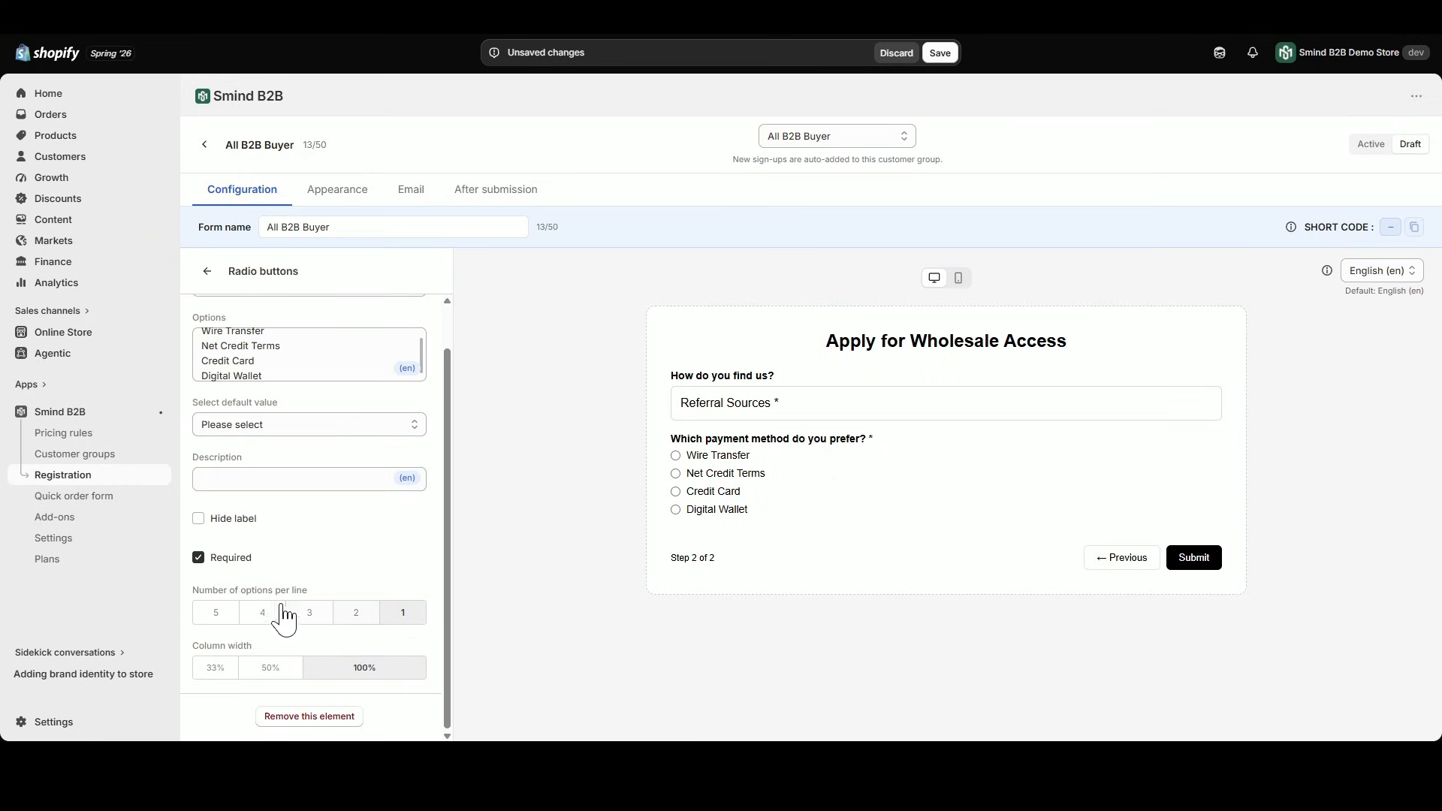
{"action": "left_click_drag", "start_coordinate": [224, 591], "coordinate": [362, 621]}
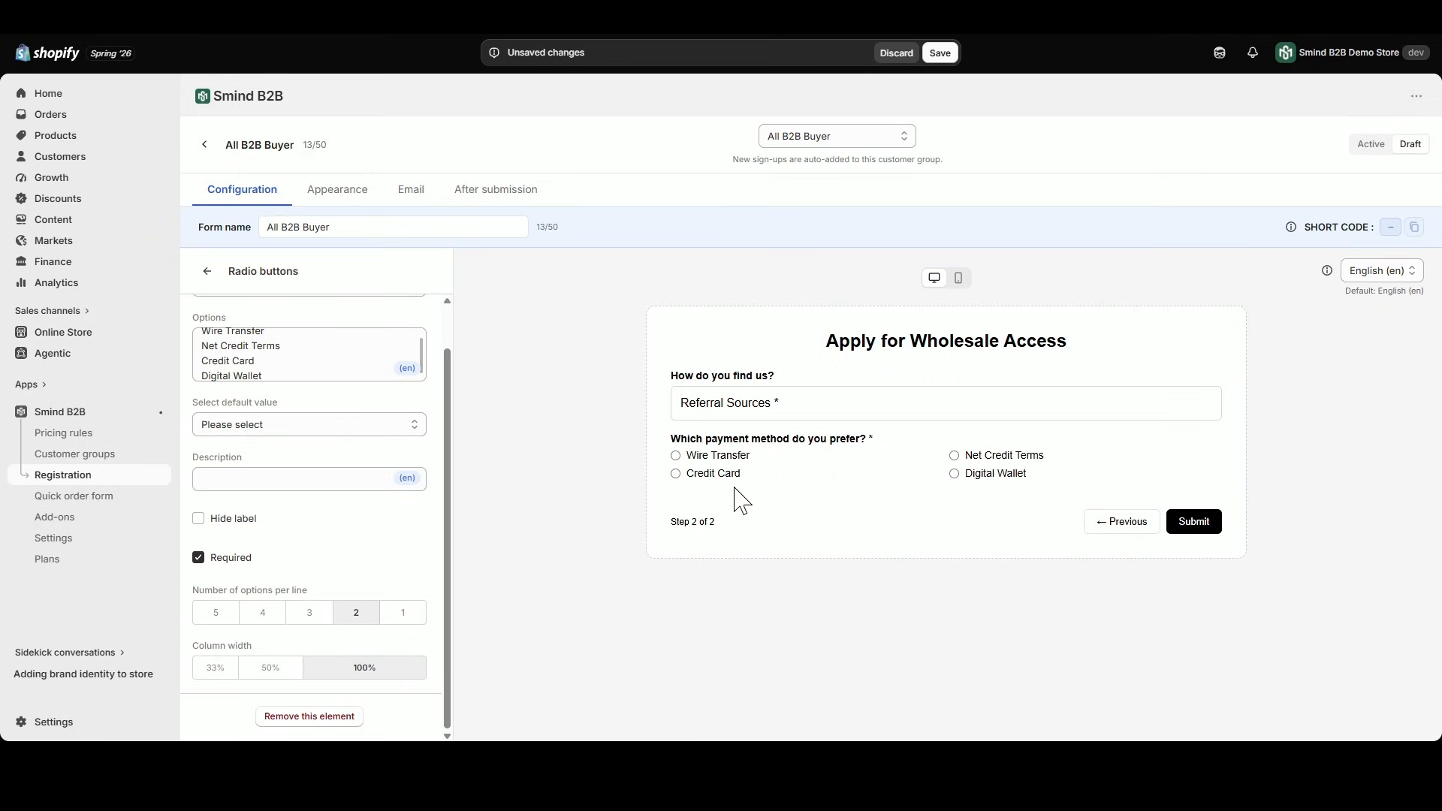
{"action": "left_click_drag", "start_coordinate": [711, 456], "coordinate": [973, 476]}
{"action": "left_click", "coordinate": [972, 476]}
{"action": "left_click", "coordinate": [725, 458]}
{"action": "left_click", "coordinate": [207, 272]}
- Add an Accept terms element to the Survey step and check its Required setting
{"action": "left_click", "coordinate": [308, 650]}
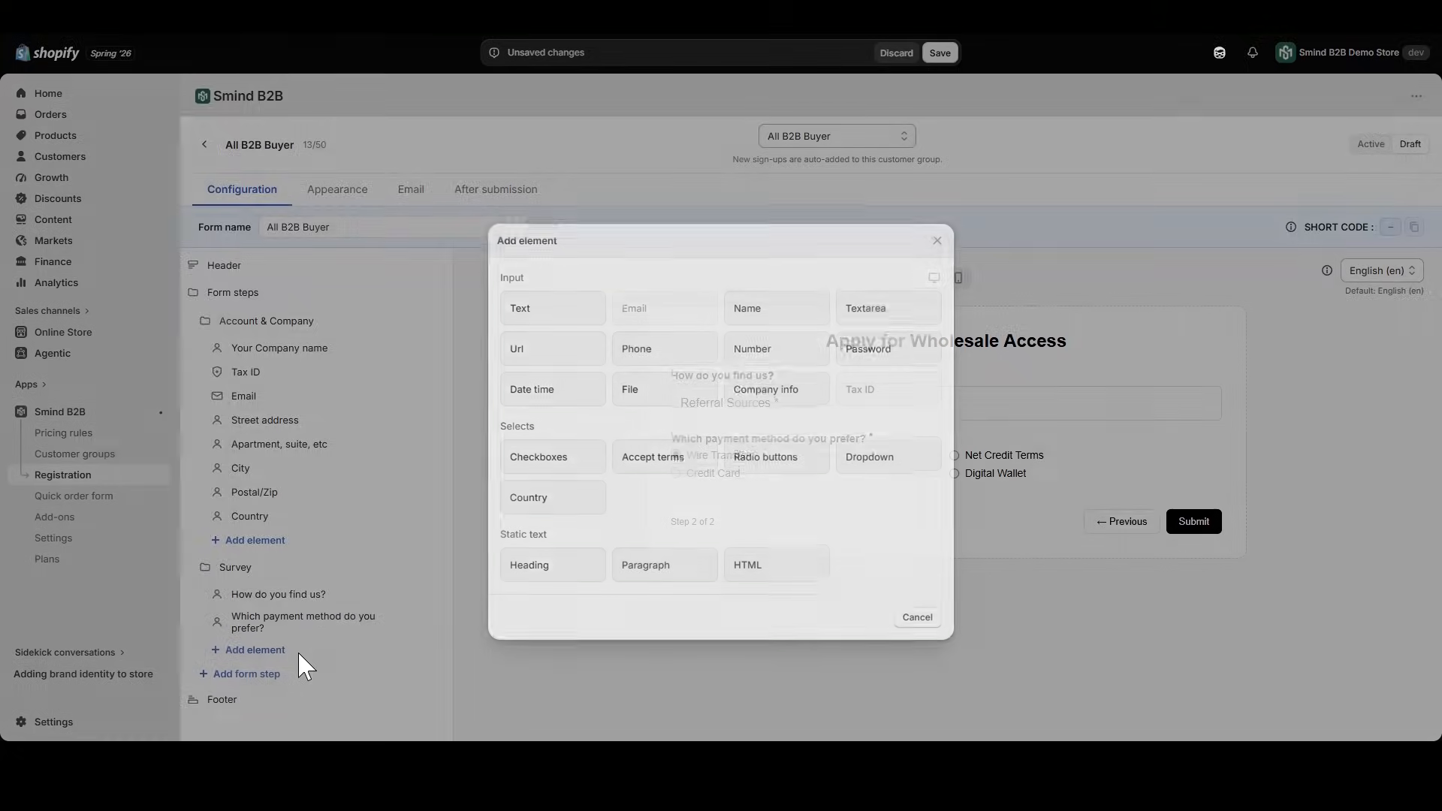
{"action": "left_click", "coordinate": [671, 459]}
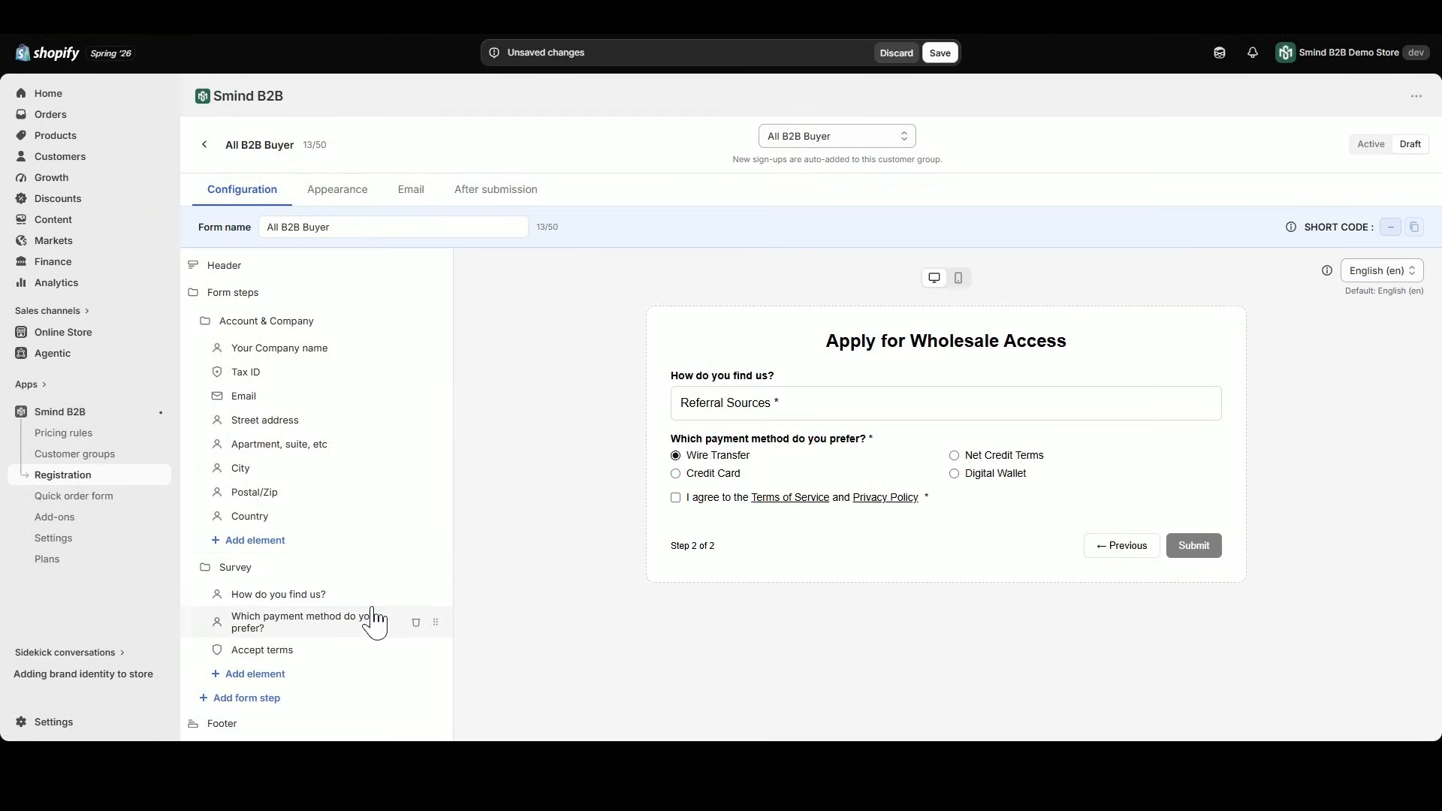
{"action": "left_click", "coordinate": [314, 652]}
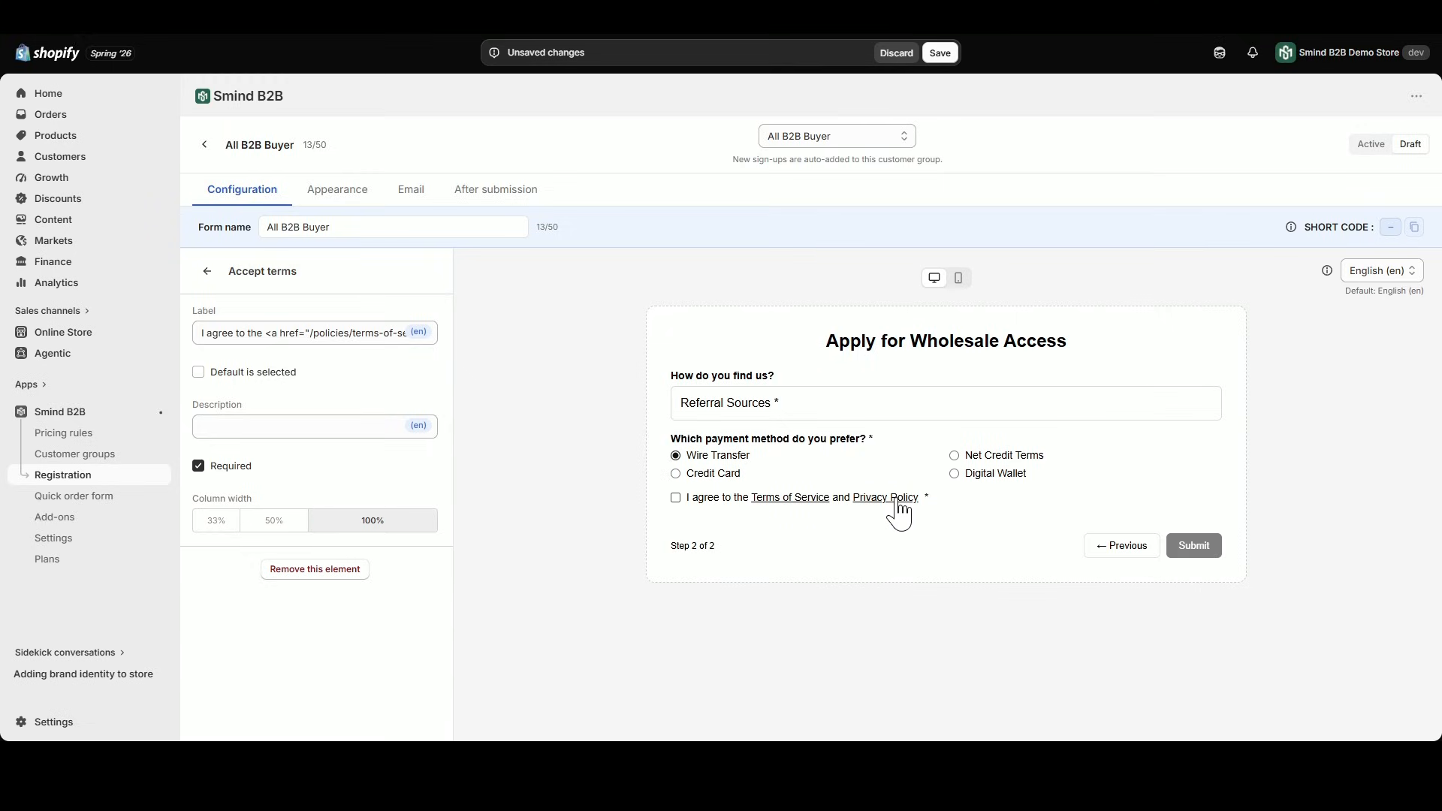
{"action": "left_click", "coordinate": [238, 468]}
{"action": "left_click", "coordinate": [238, 470]}
{"action": "left_click", "coordinate": [206, 273]}
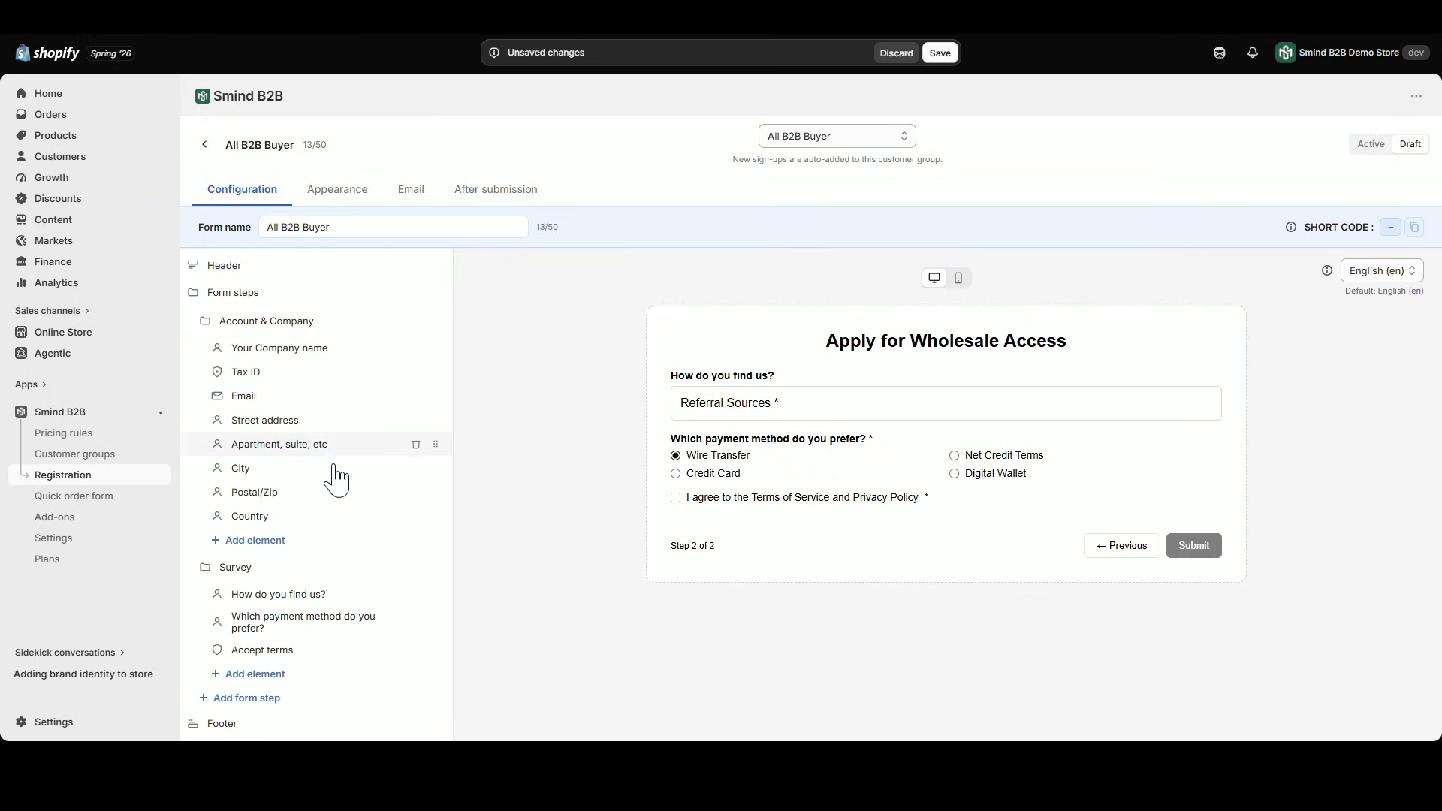
- Examine the footer's Previous, Next and Submit button texts and submit tooltip message, and view the form's first step in the preview
{"action": "left_click", "coordinate": [248, 725]}
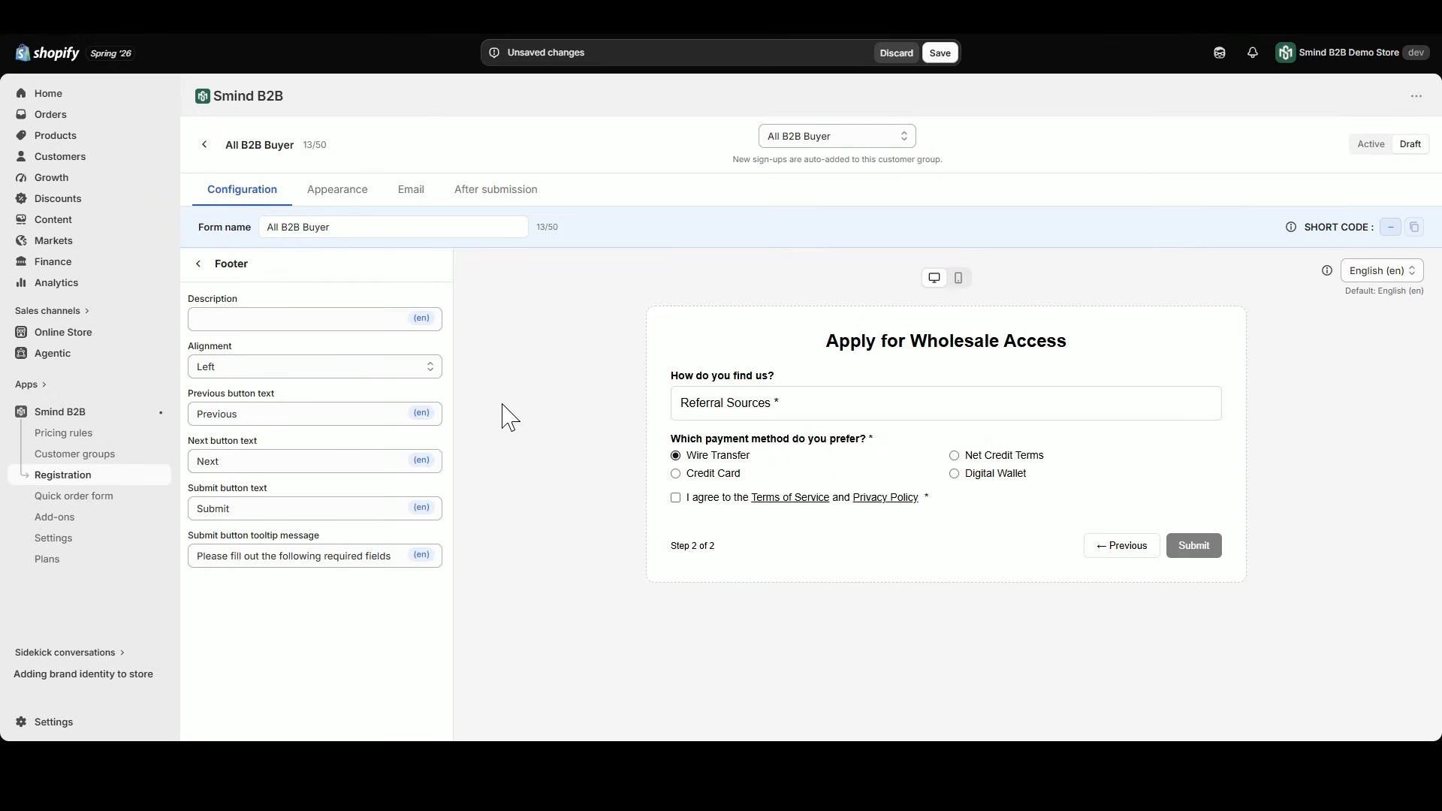
{"action": "left_click", "coordinate": [296, 416]}
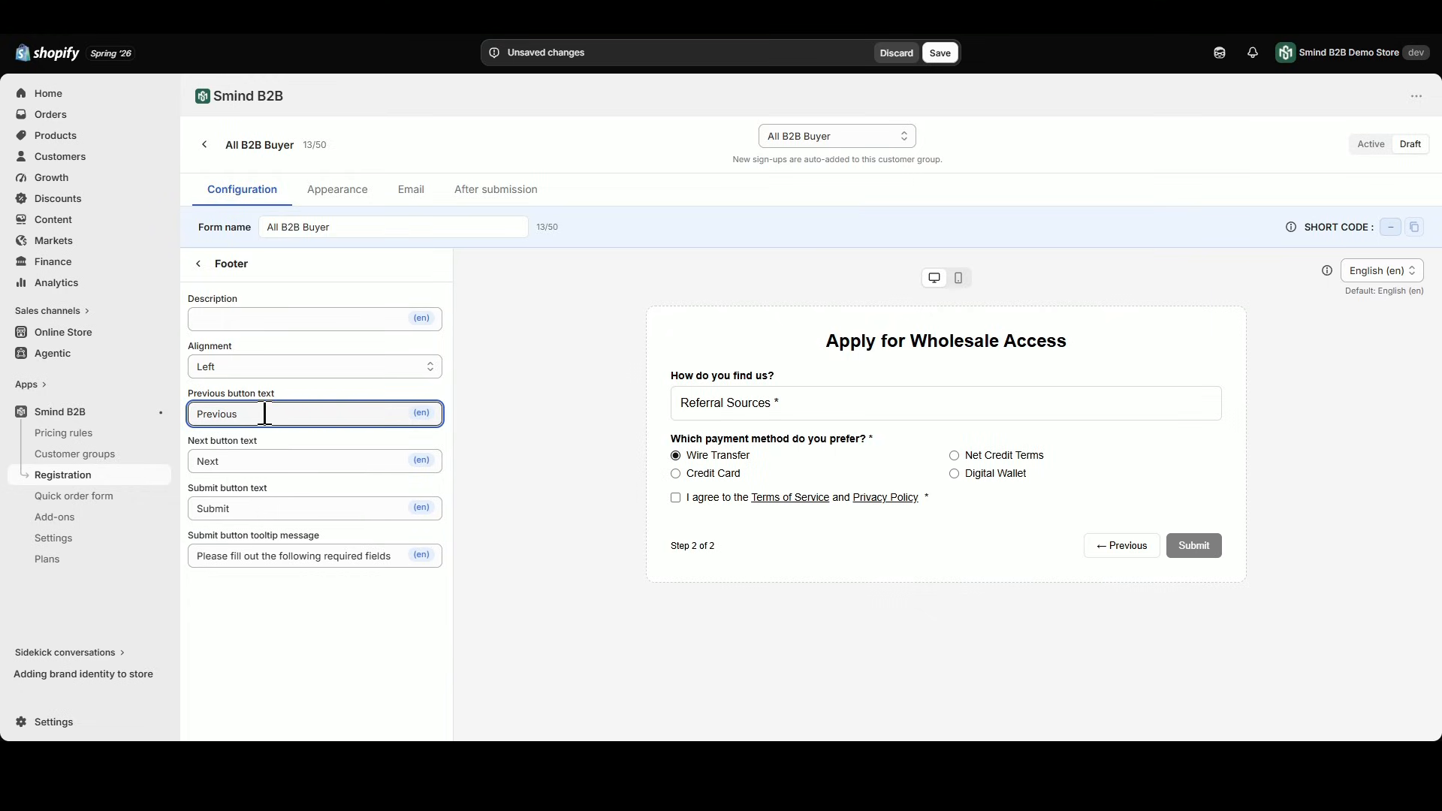
{"action": "left_click", "coordinate": [1111, 547]}
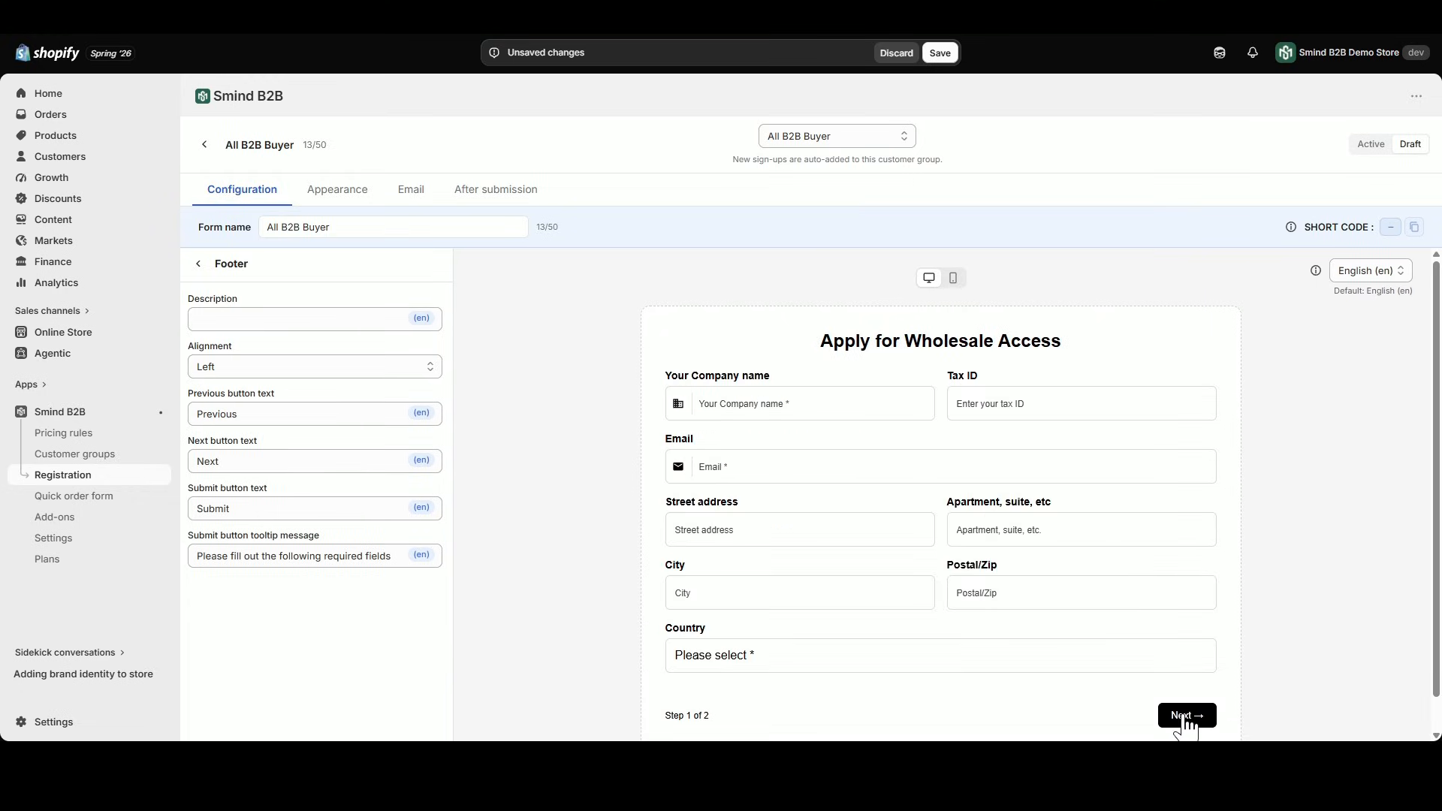
{"action": "left_click", "coordinate": [268, 460]}
{"action": "left_click", "coordinate": [270, 412]}
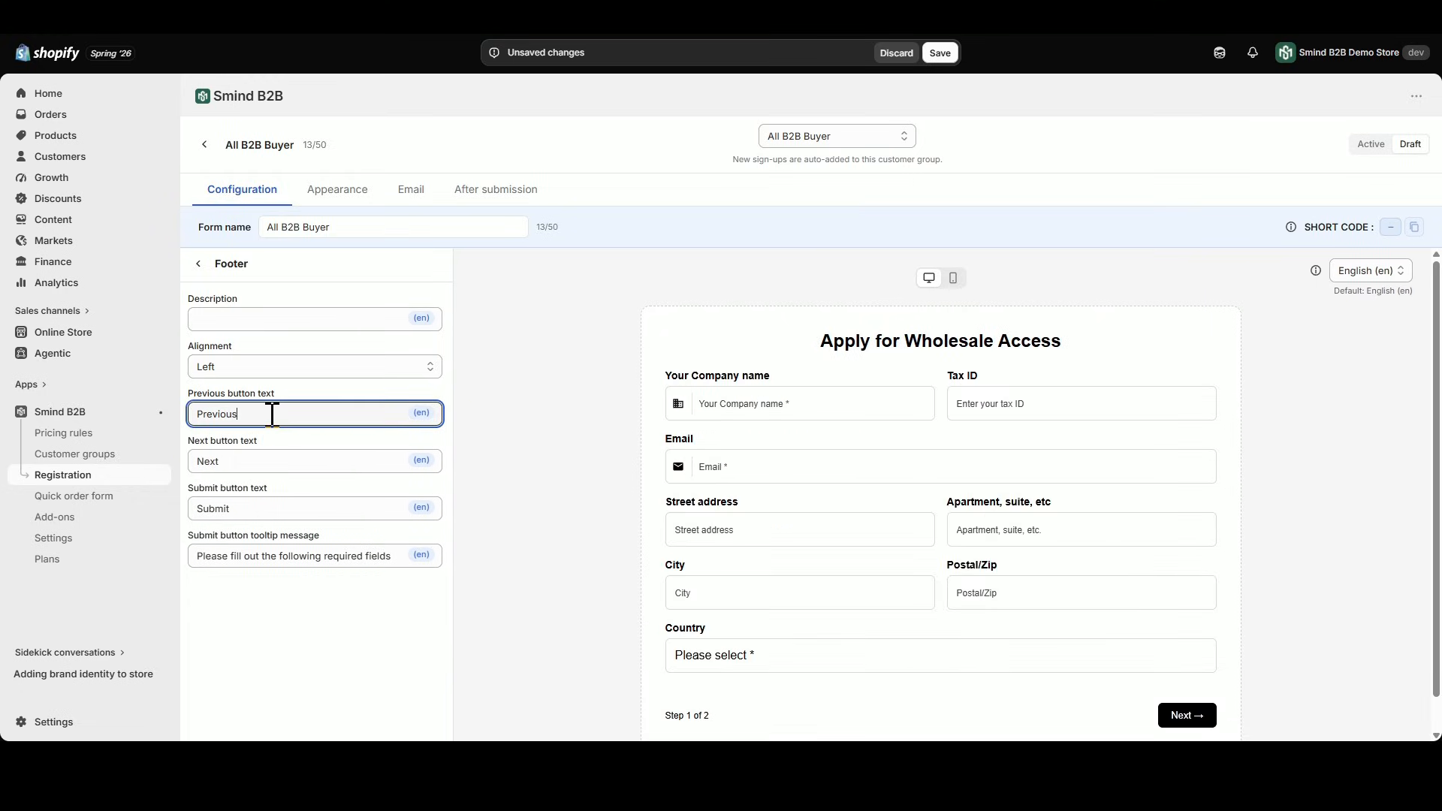
{"action": "double_click", "coordinate": [265, 459]}
{"action": "left_click", "coordinate": [276, 508]}
{"action": "left_click", "coordinate": [295, 562]}
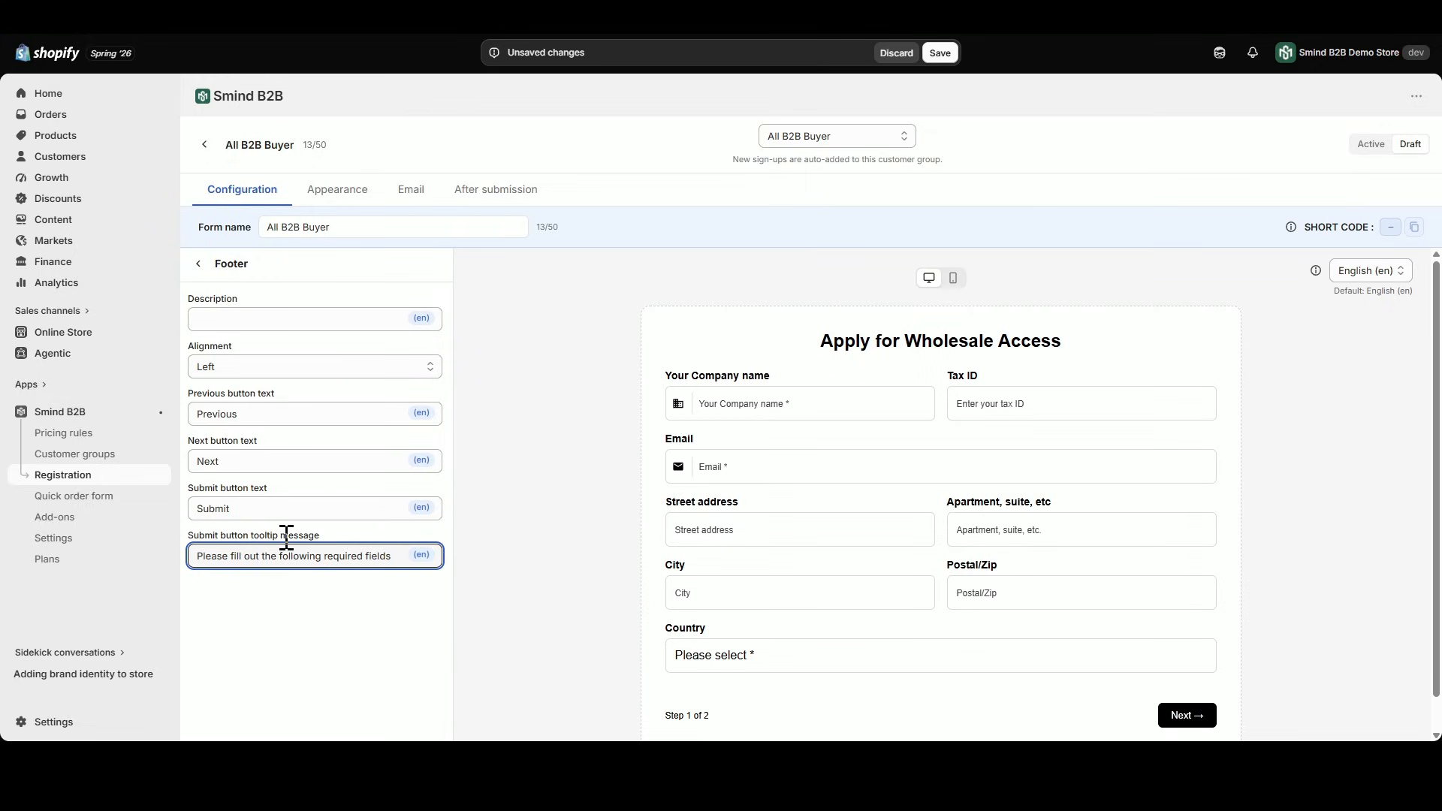
{"action": "left_click", "coordinate": [353, 605]}
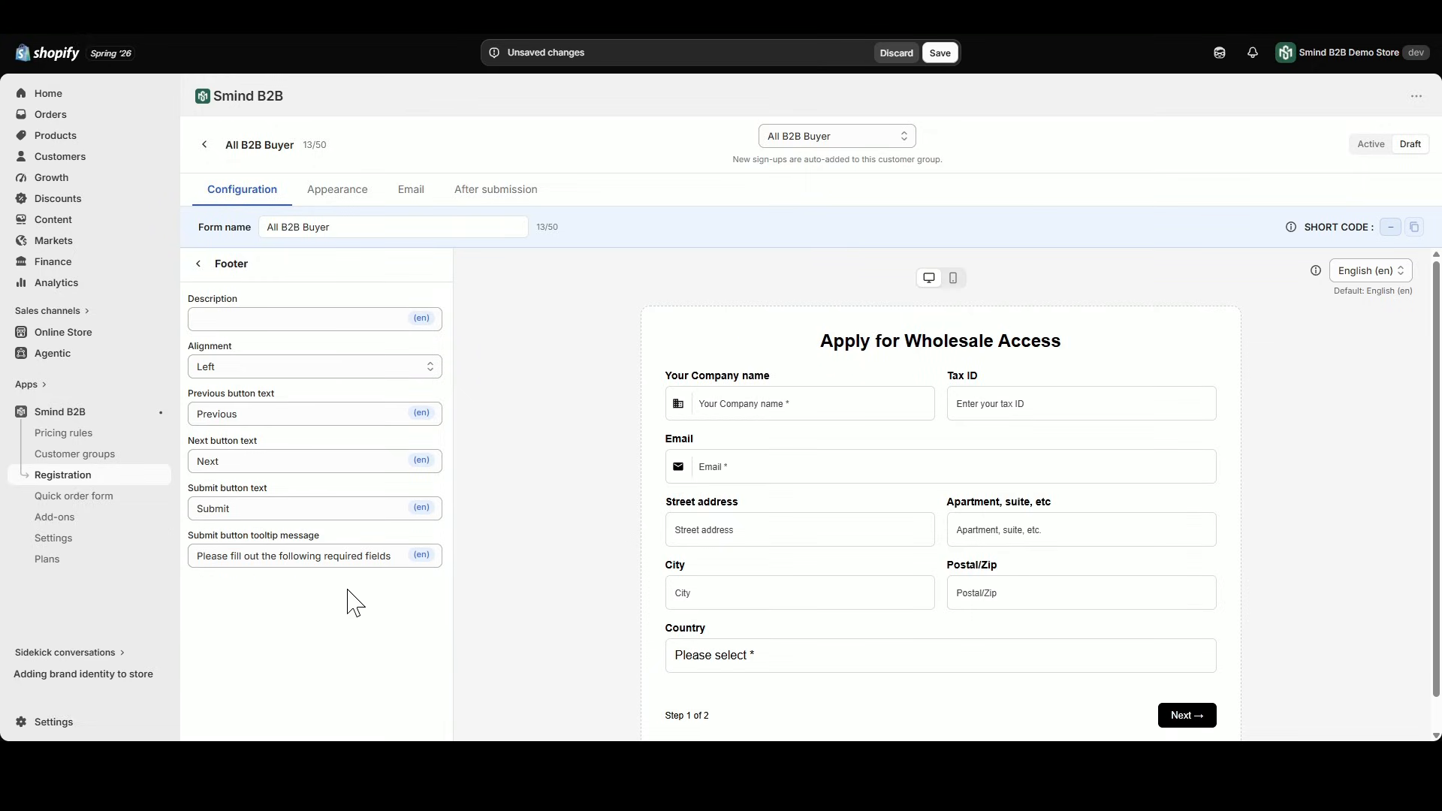
{"action": "left_click", "coordinate": [198, 264]}
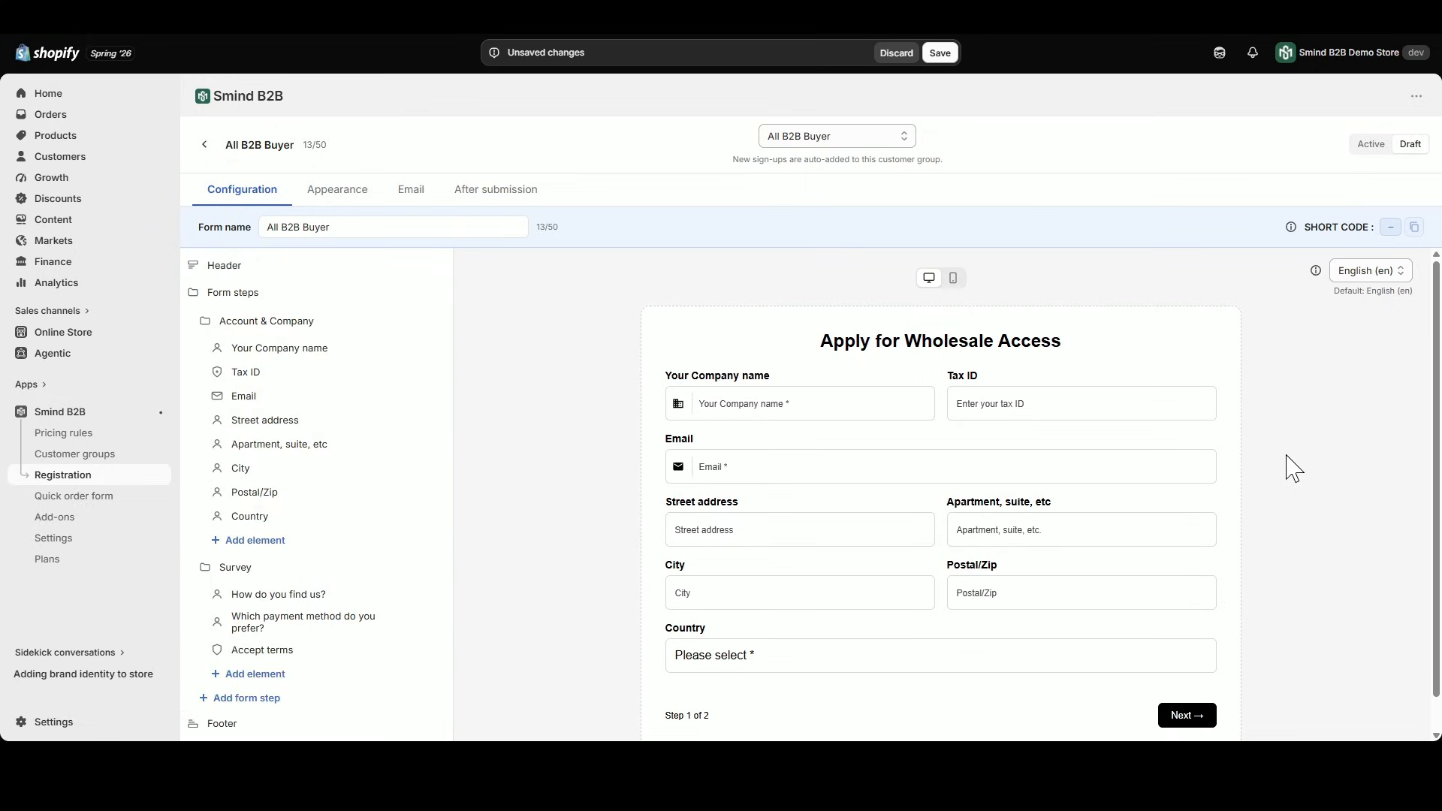
{"action": "scroll", "coordinate": [1286, 455], "scroll_direction": "down", "scroll_amount": 1}
{"action": "scroll", "coordinate": [969, 272], "scroll_direction": "up", "scroll_amount": 1}
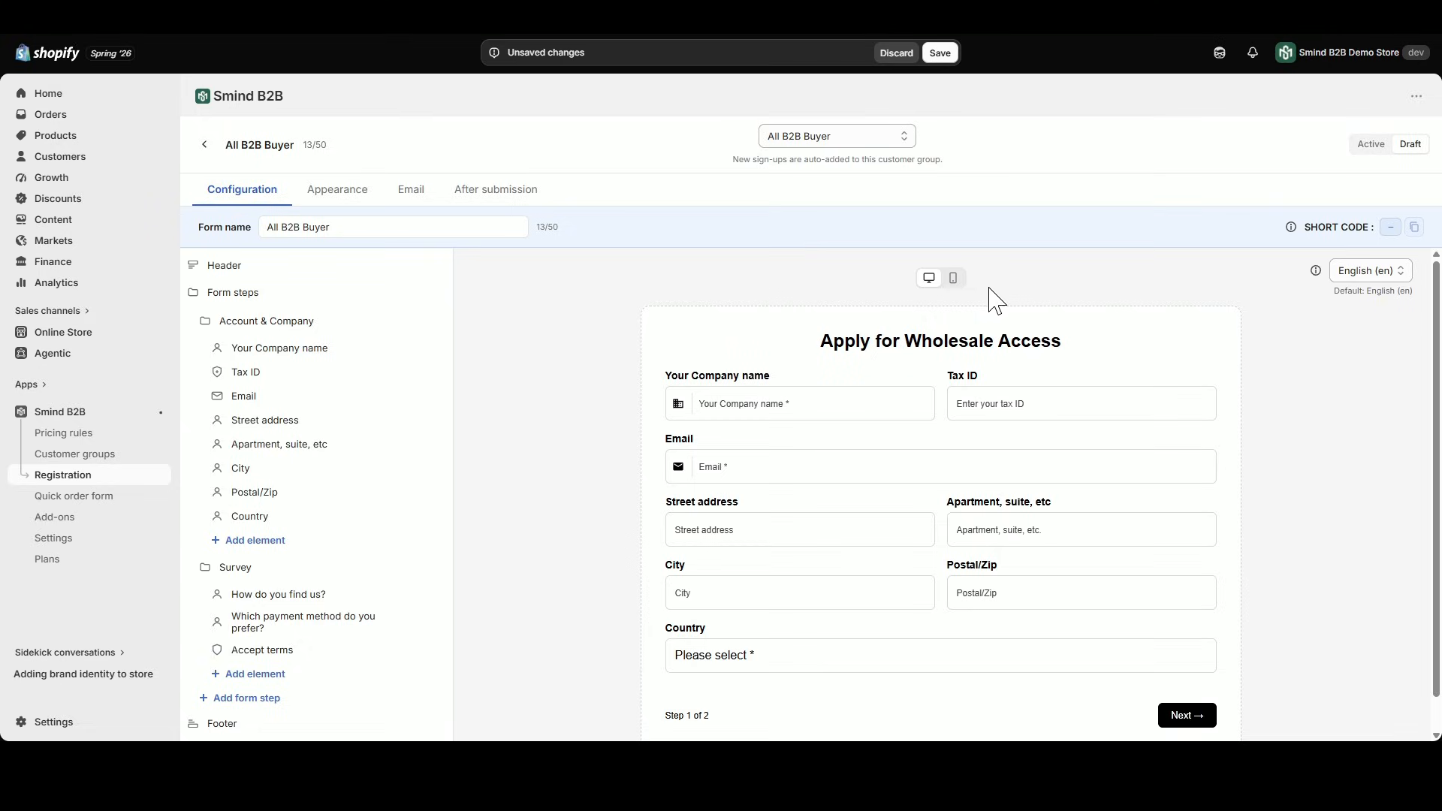